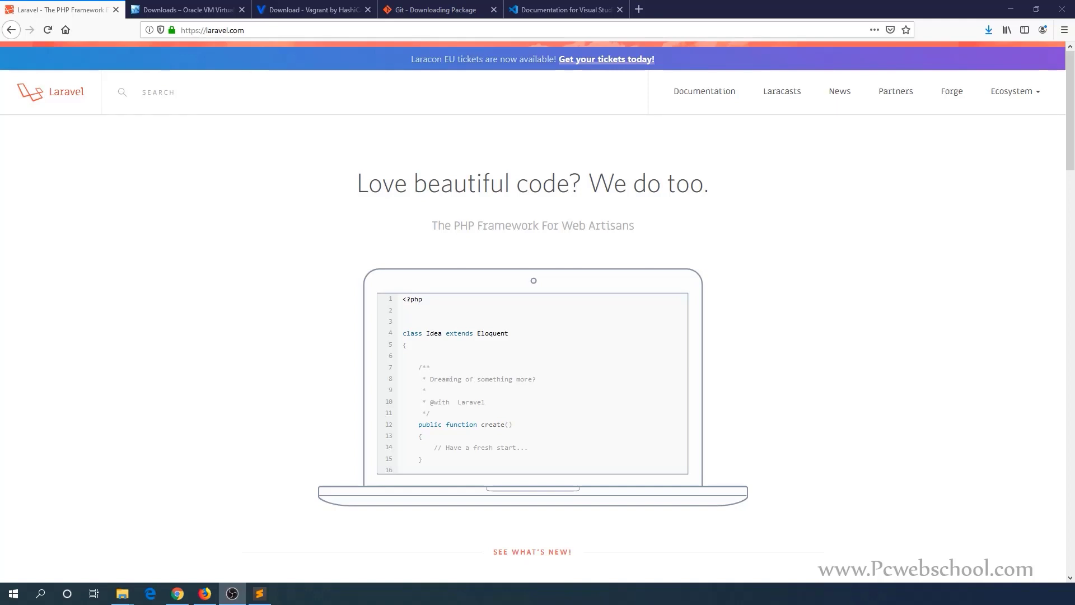
Open the Homestead page from the Getting Started section of the Laravel documentation
click(53, 94)
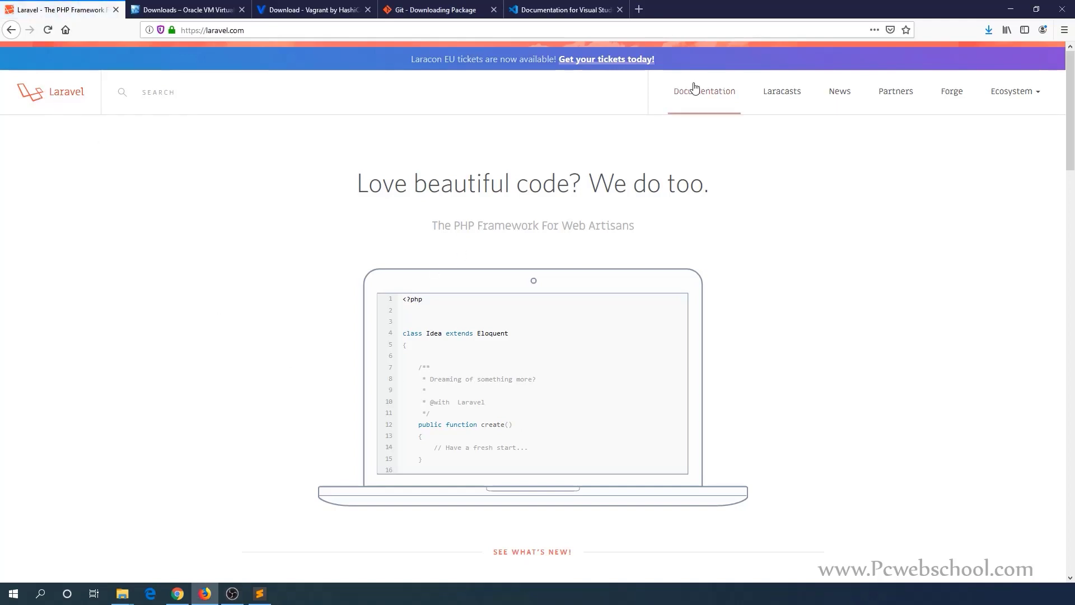
click(716, 94)
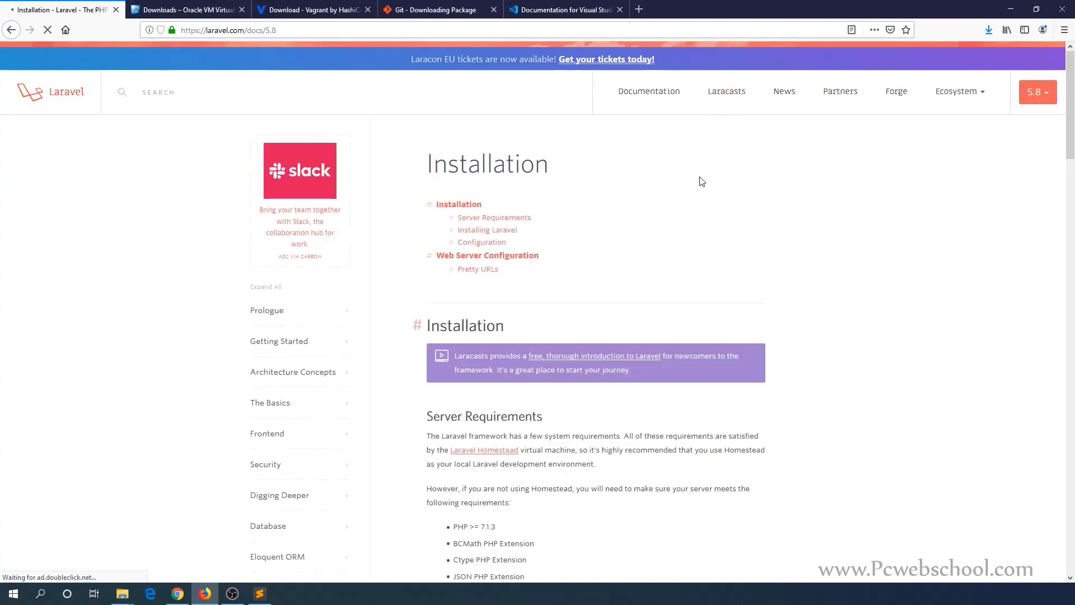
scroll(336, 271, down, 2)
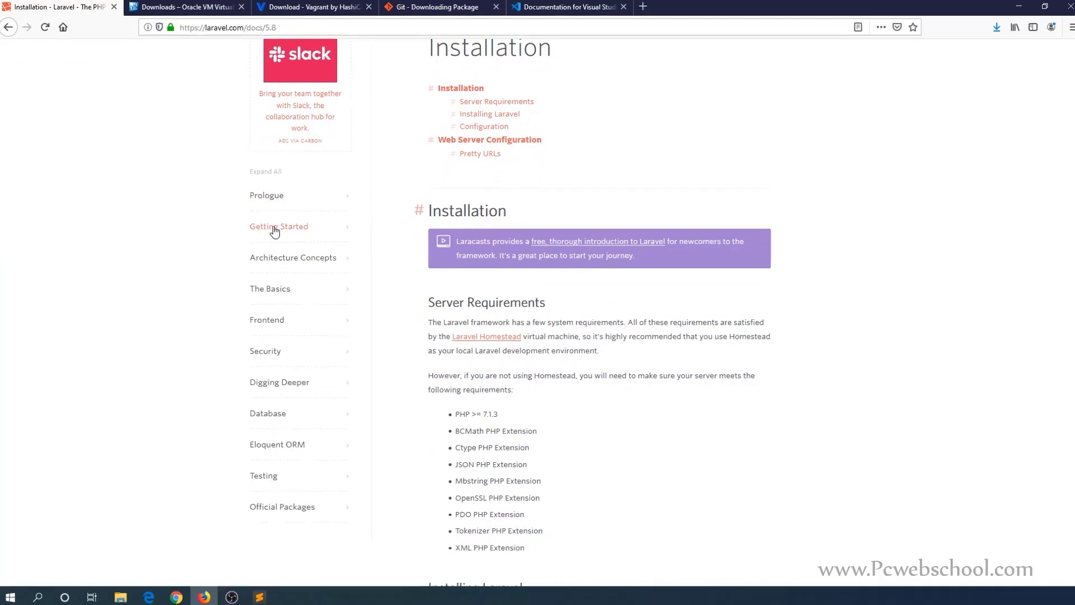
click(378, 177)
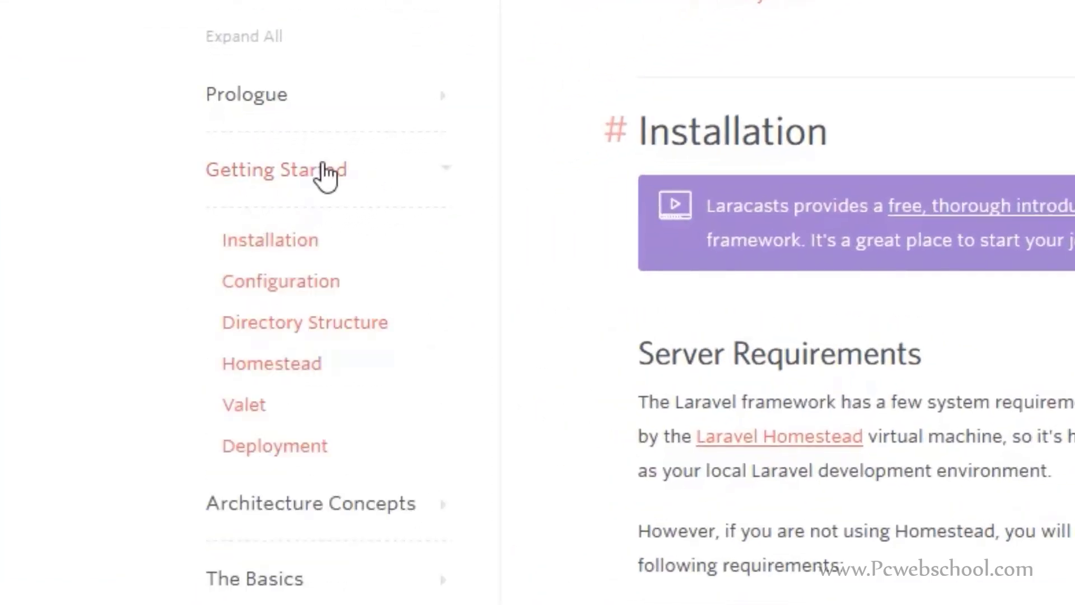
click(283, 367)
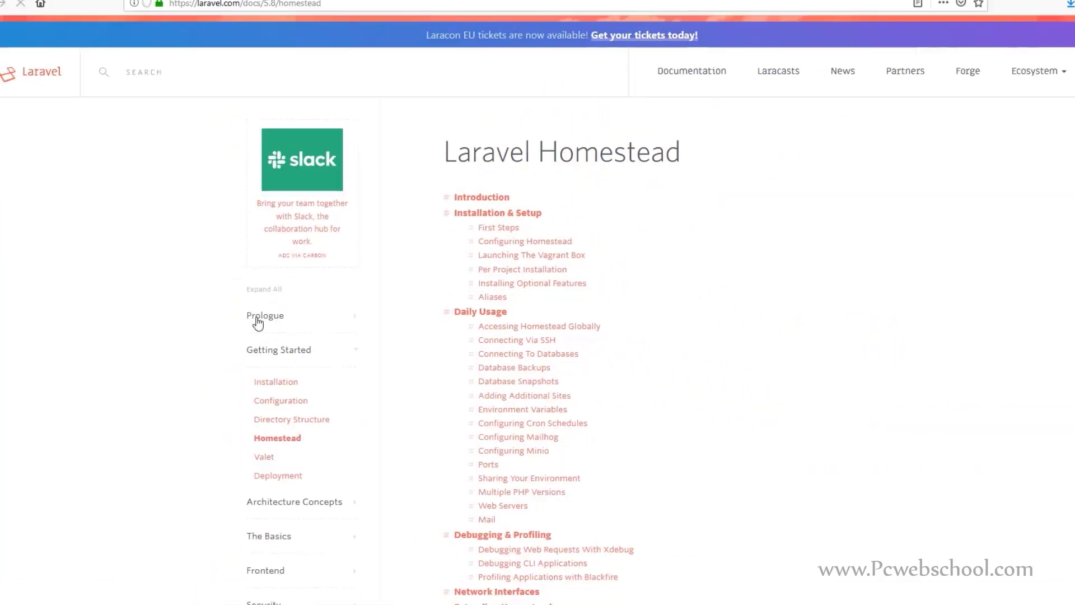
Find the First Steps prerequisites on the Homestead page, open the VirtualBox downloads page and examine its platform packages
scroll(578, 288, down, 12)
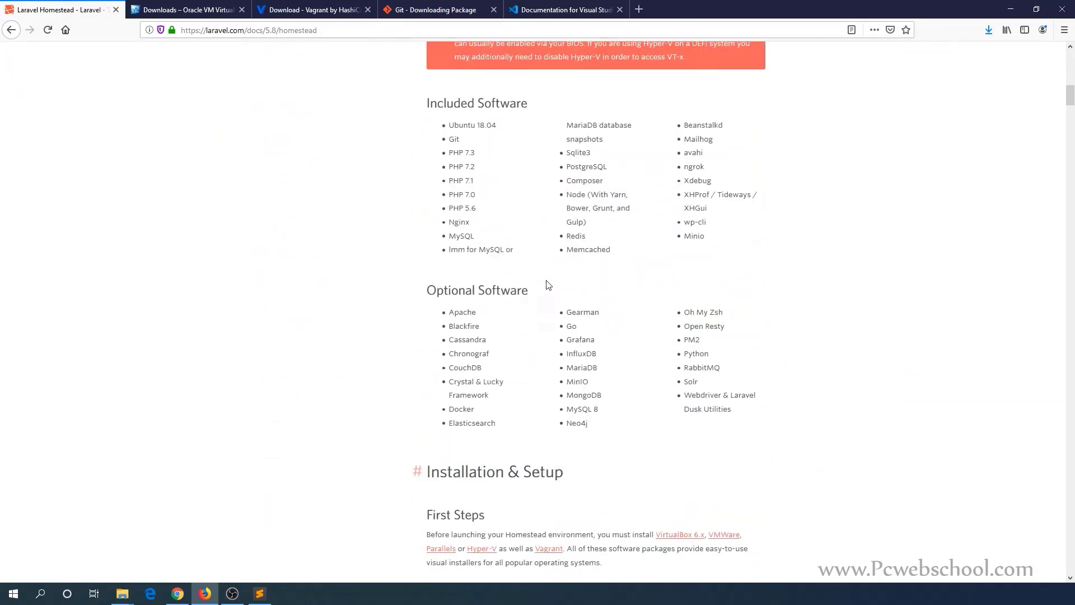
scroll(579, 288, up, 4)
scroll(547, 285, up, 3)
scroll(547, 285, down, 12)
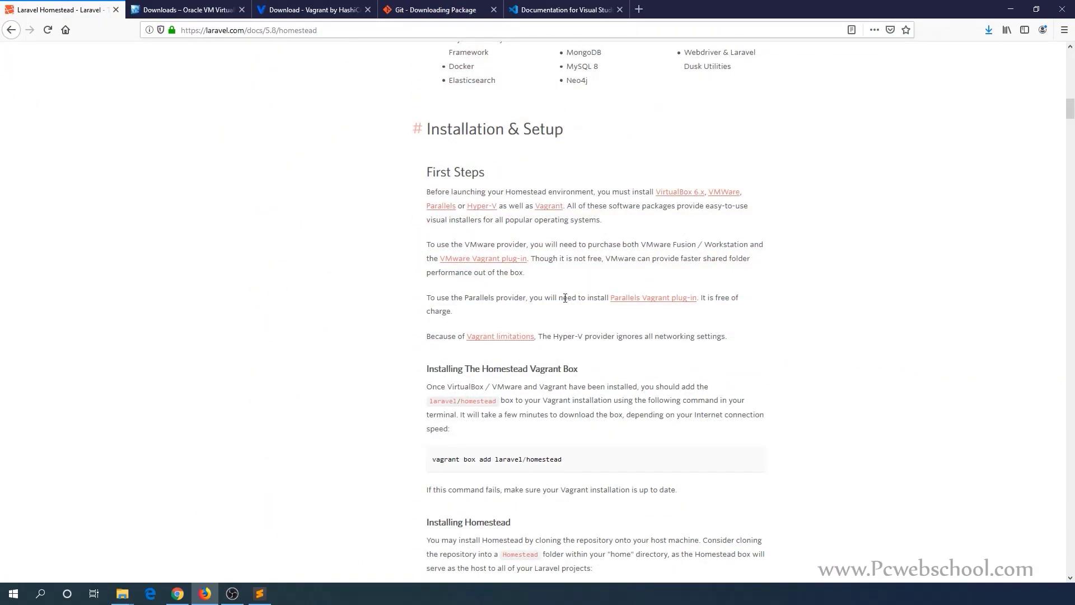
scroll(642, 347, up, 2)
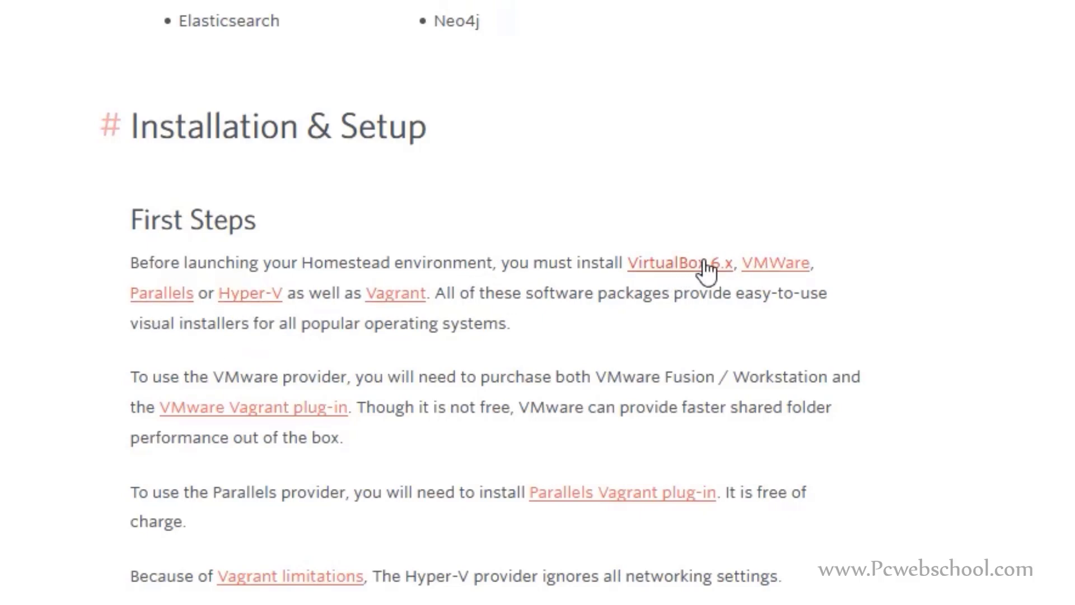
click(690, 273)
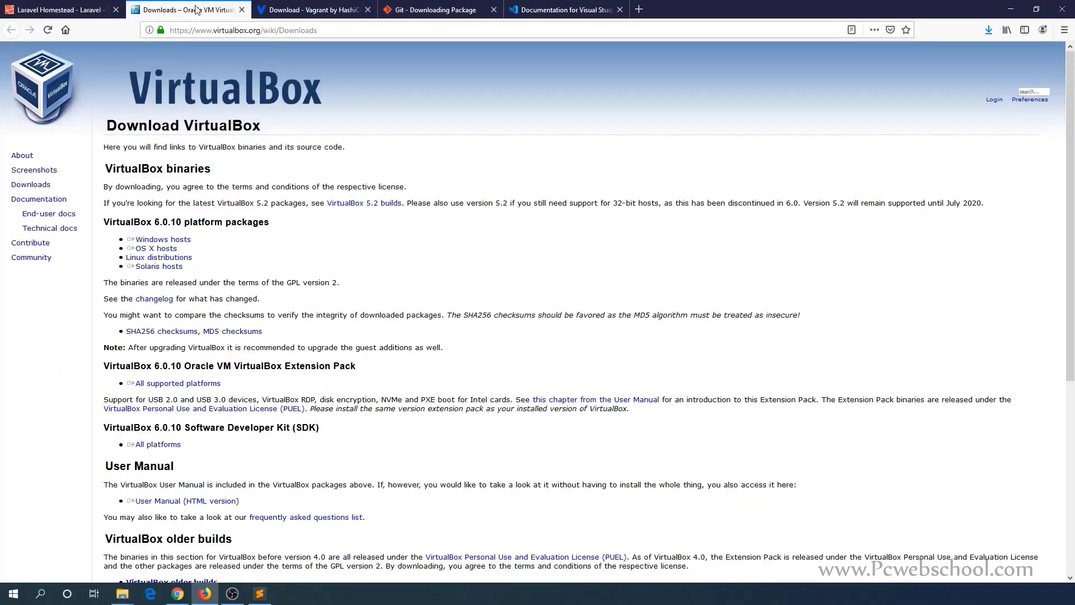
drag(85, 294, 126, 295)
click(207, 307)
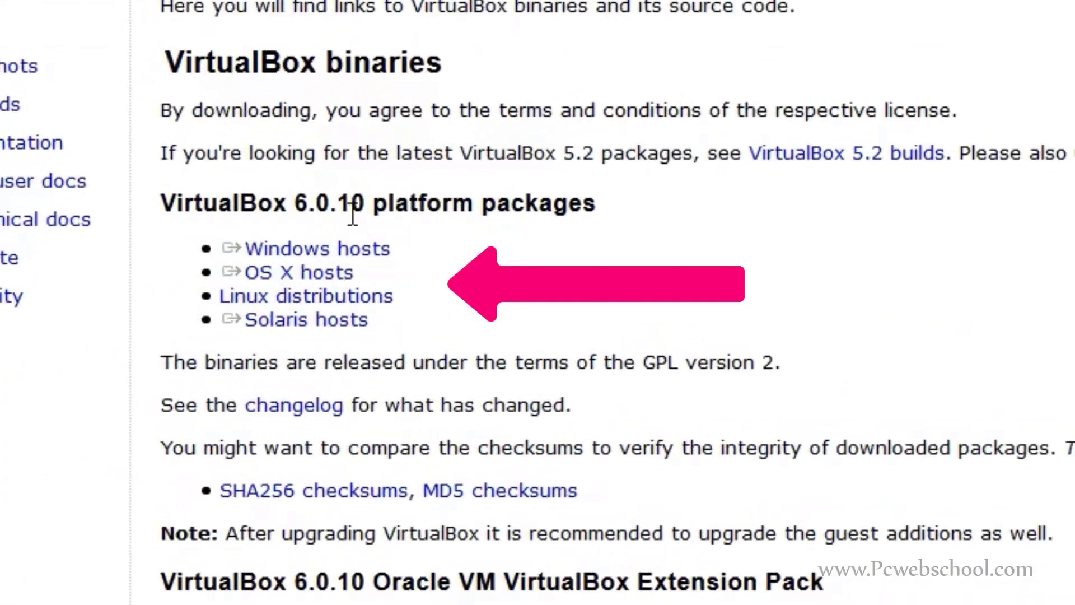
drag(216, 319, 370, 321)
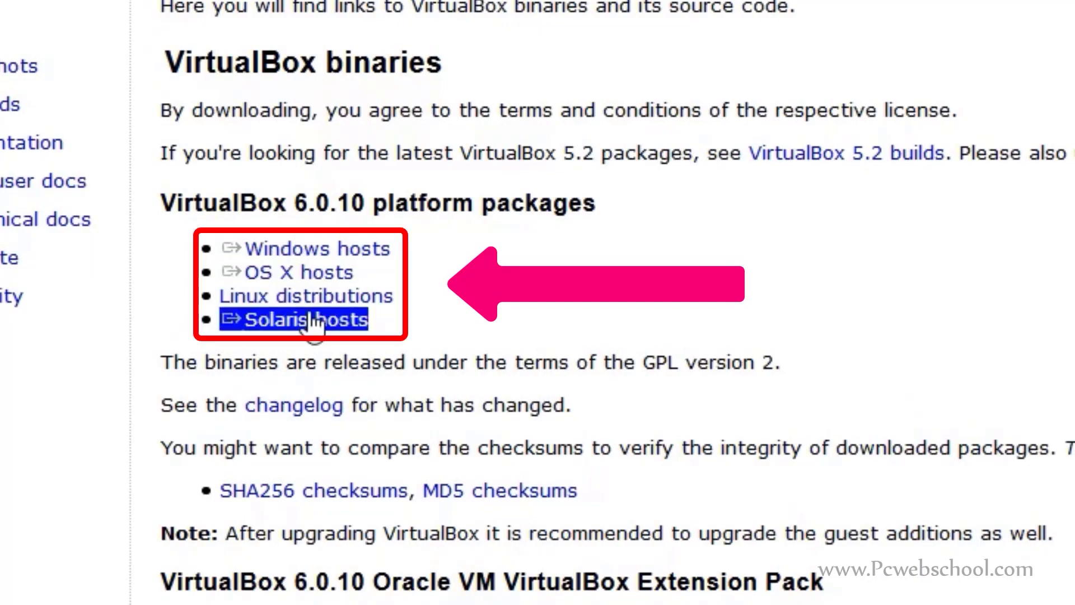
drag(215, 272, 356, 273)
drag(215, 248, 391, 249)
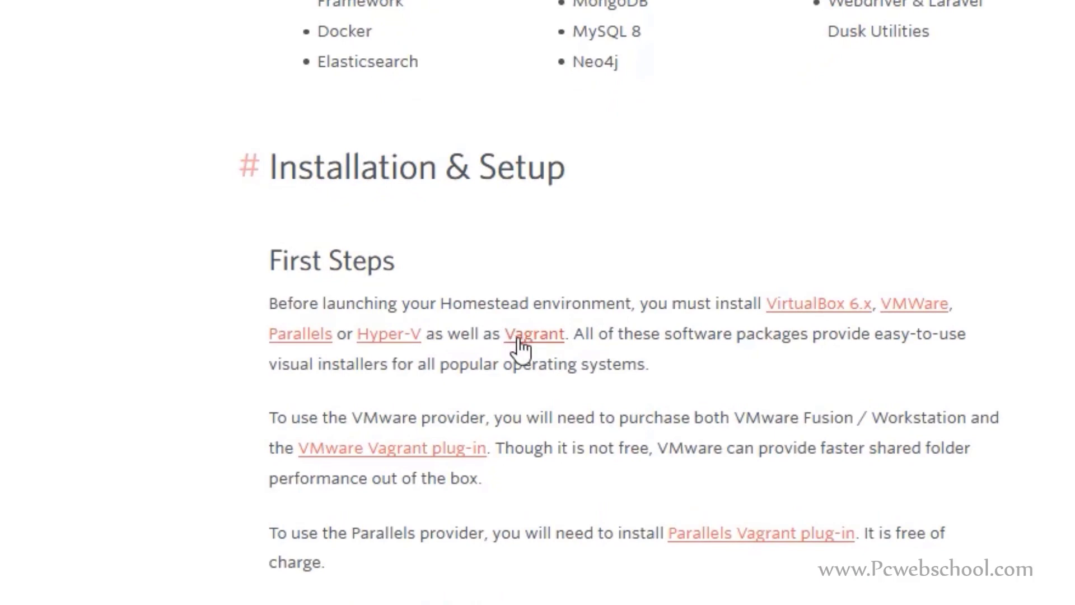
View the Vagrant downloads page and its Windows 64-bit package, and return to the Homestead documentation
click(535, 334)
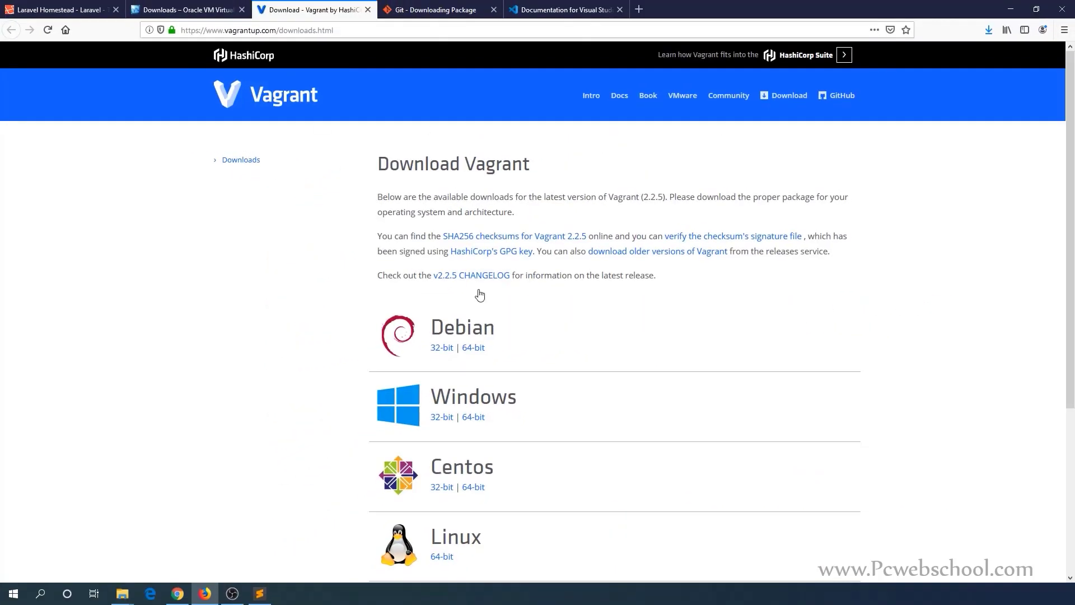
scroll(451, 364, down, 3)
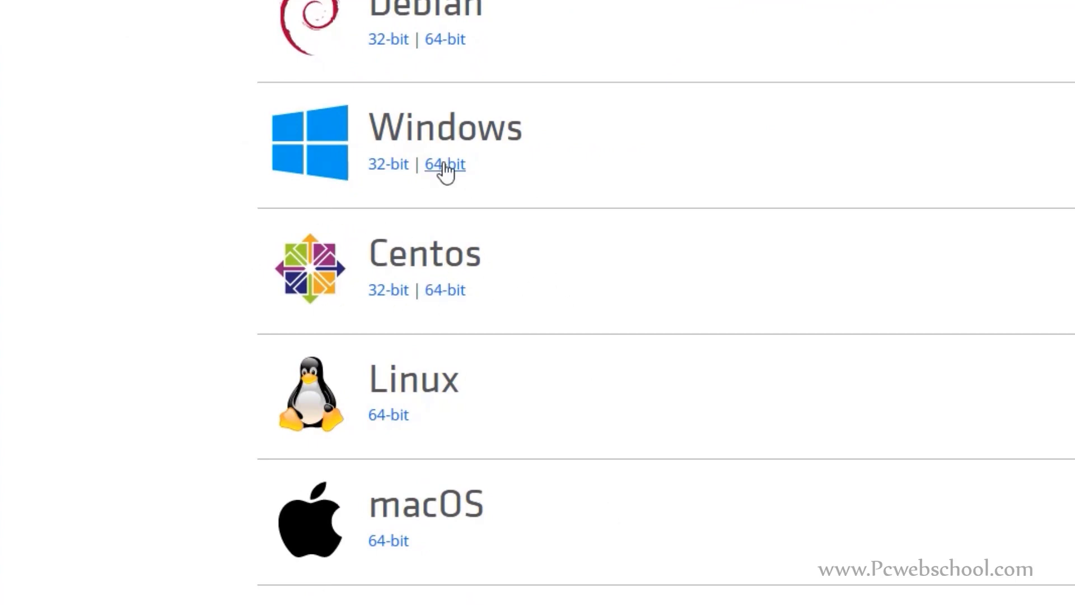
click(61, 10)
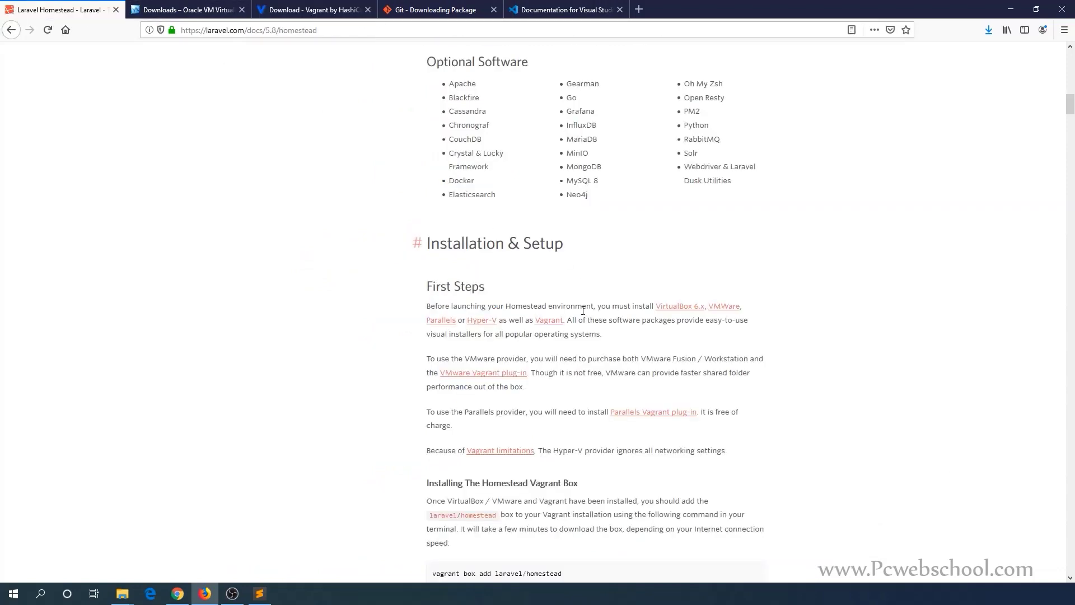
View the Git home page and the Visual Studio Code site, and return to the Homestead documentation
click(444, 12)
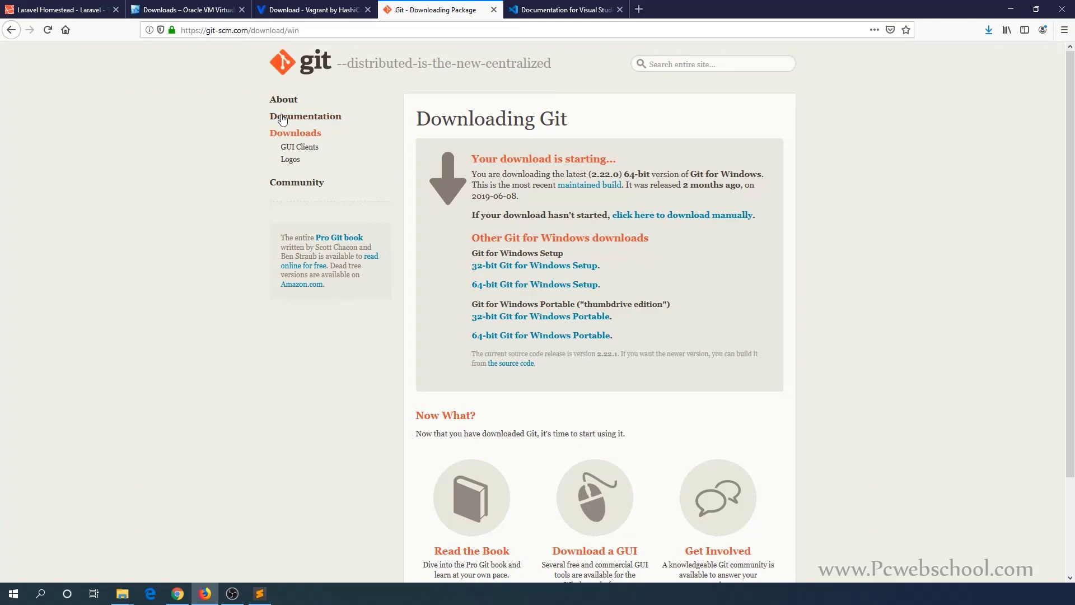
click(285, 72)
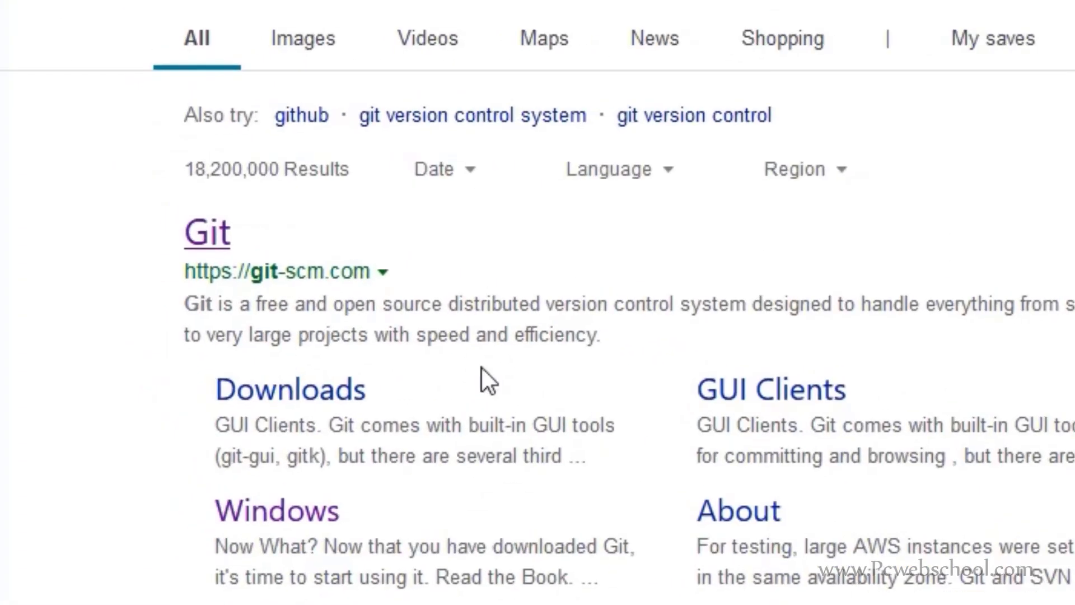
click(233, 235)
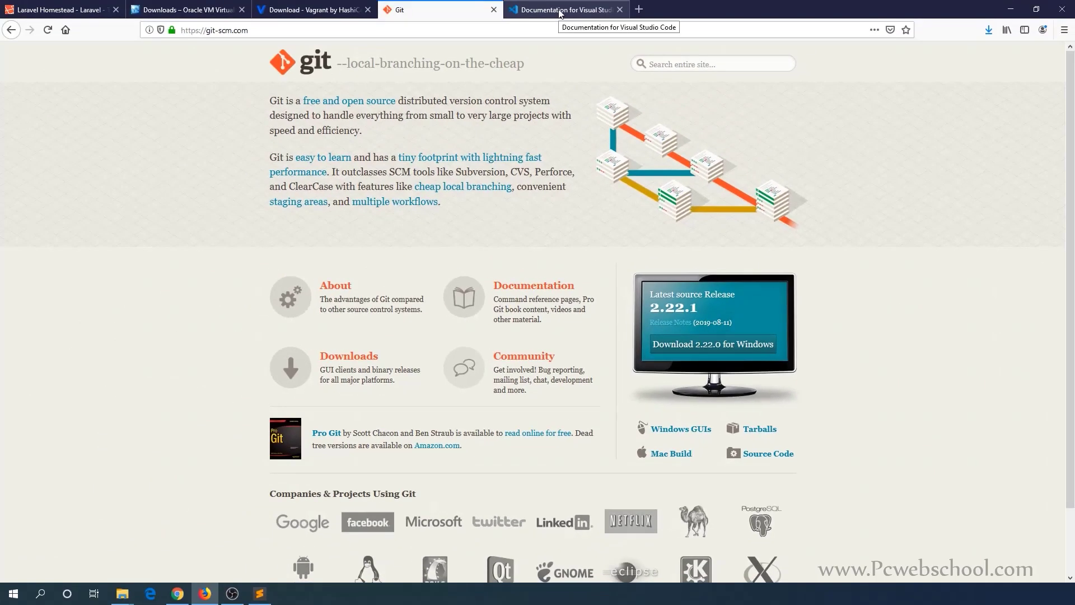
click(554, 10)
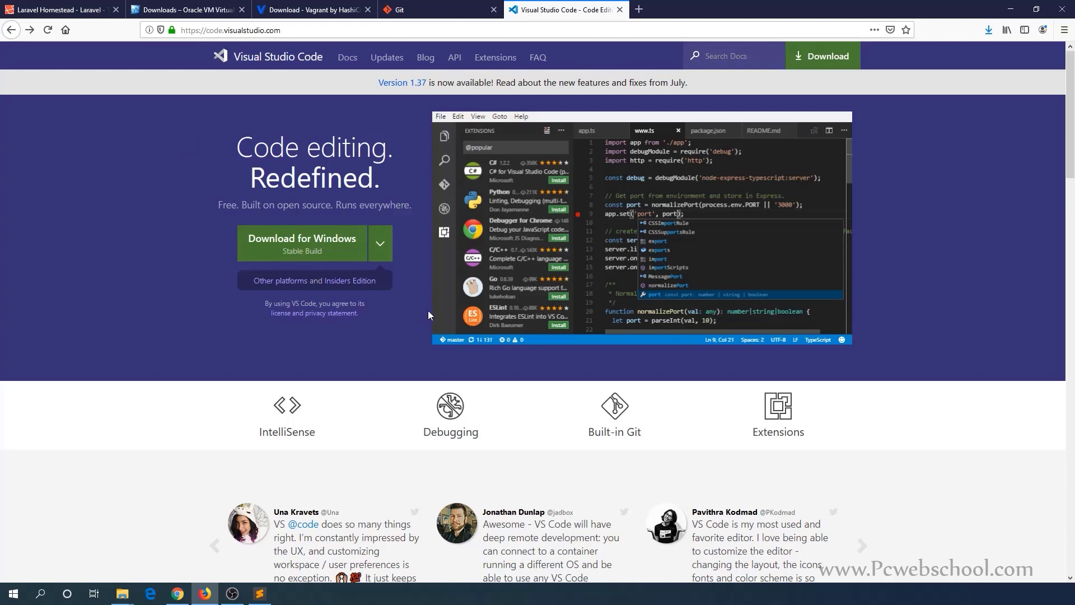
click(58, 11)
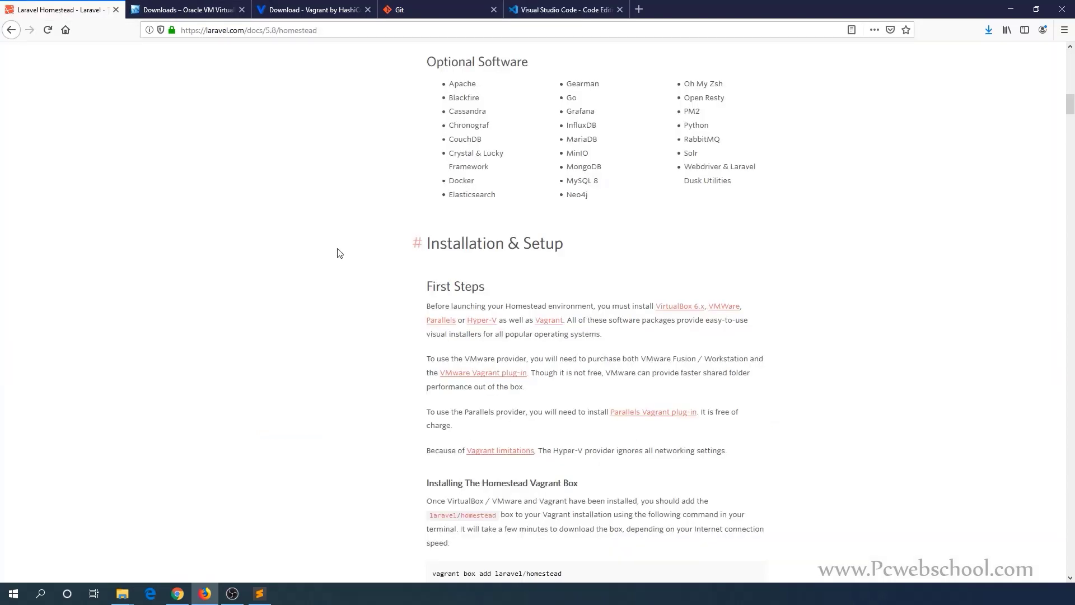
Switch to the Downloads folder in File Explorer and launch the installer vagrant_2.2.5_x86_64.msi
mouse_move(122, 592)
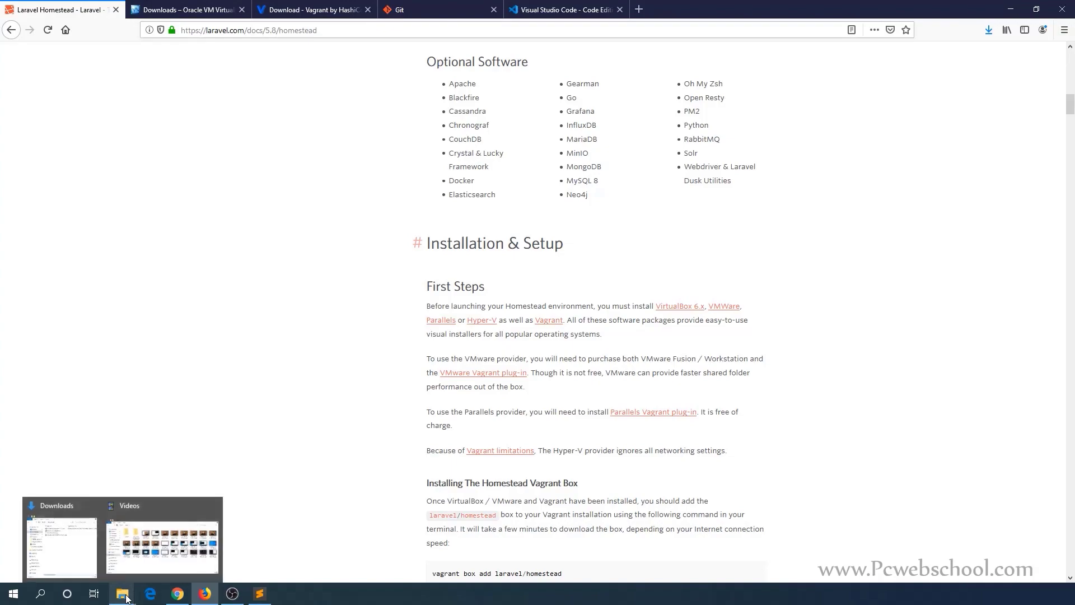
click(76, 551)
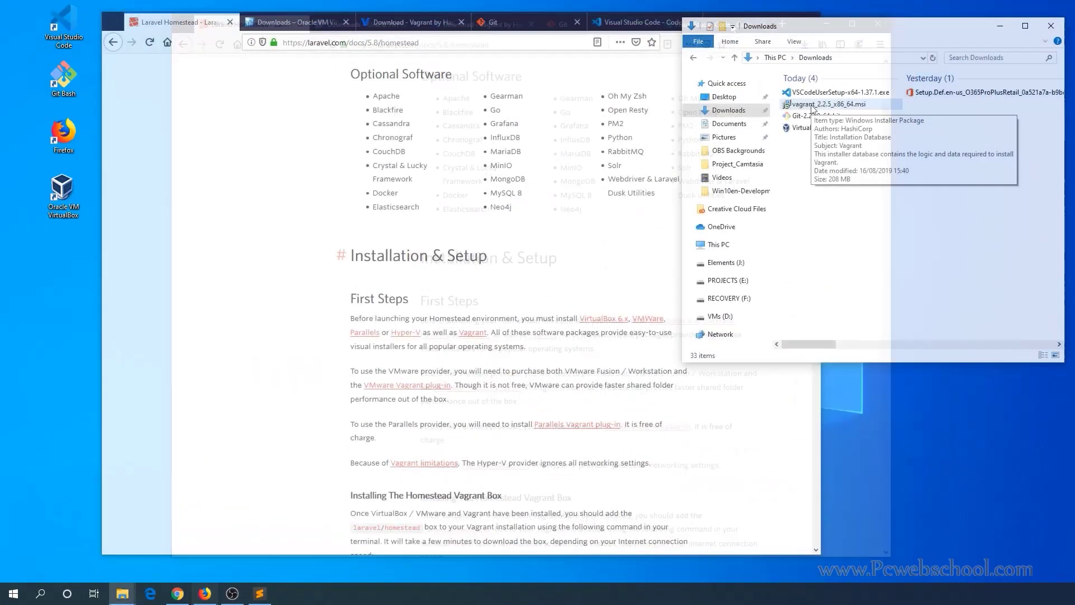
click(797, 106)
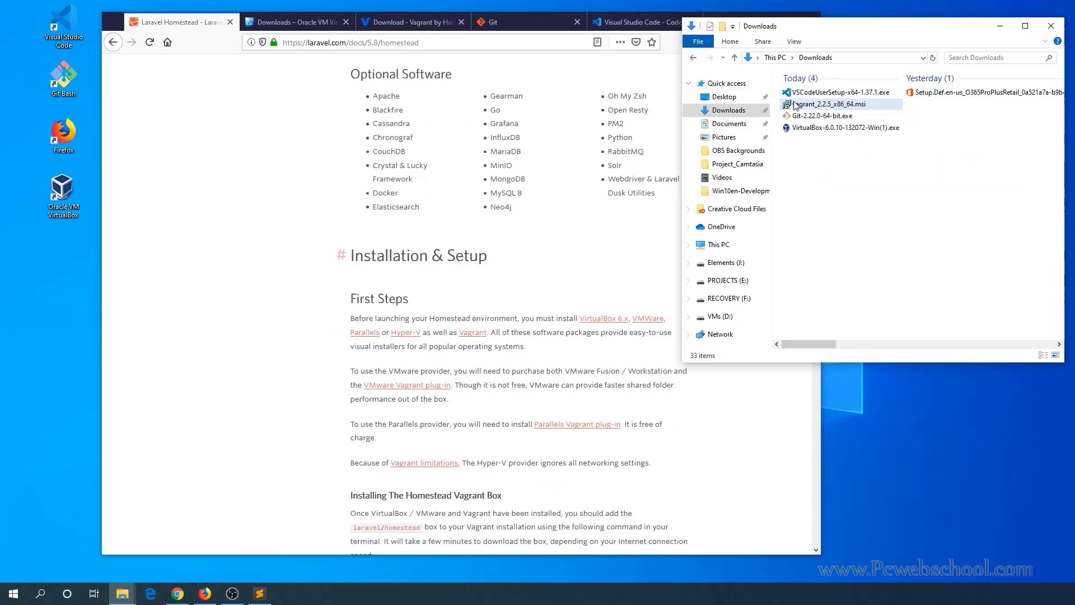
double_click(797, 107)
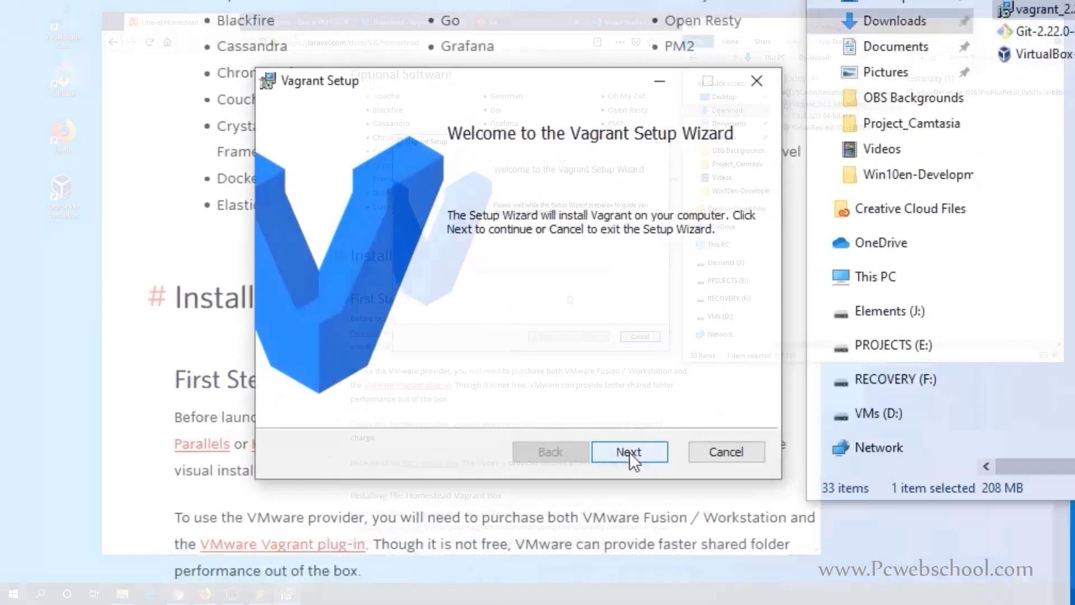
Install Vagrant to C:\HashiCorp\Vagrant\, accepting the license terms, and finish the setup wizard
click(589, 337)
click(473, 445)
click(619, 507)
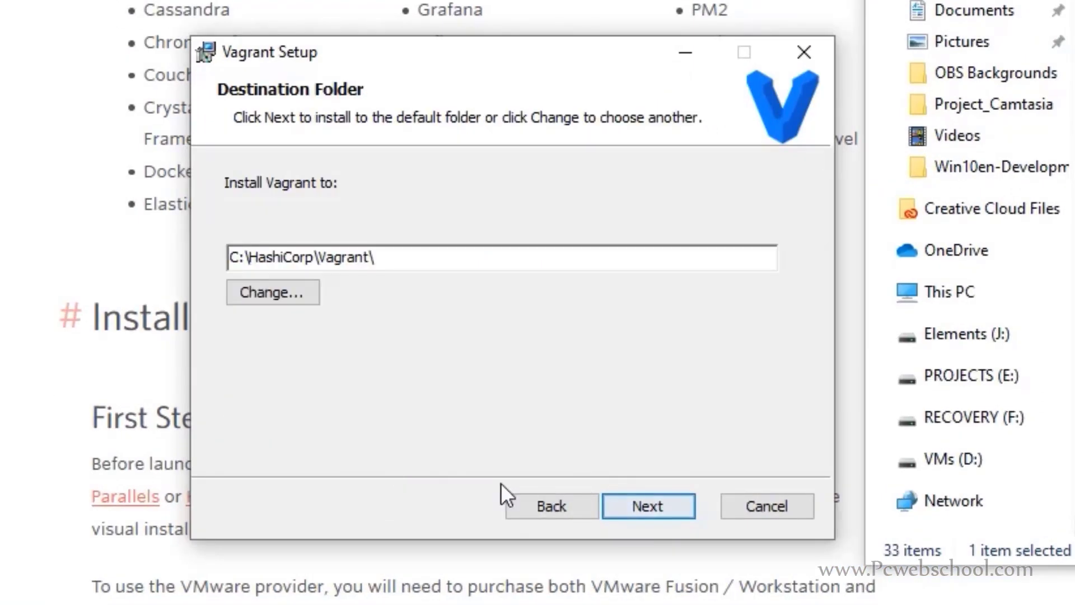
click(664, 507)
click(654, 509)
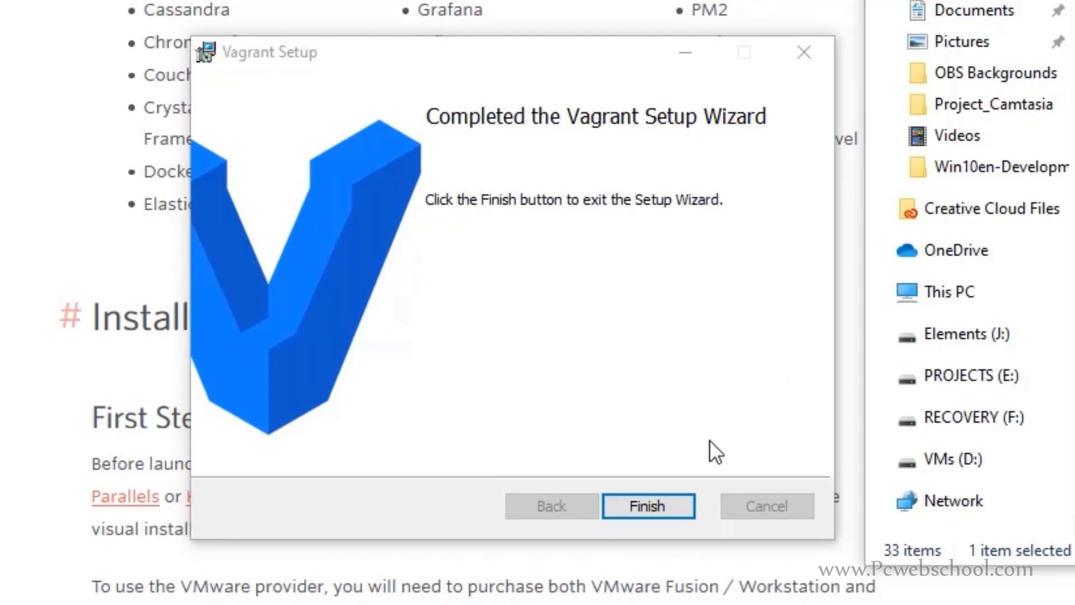
click(650, 508)
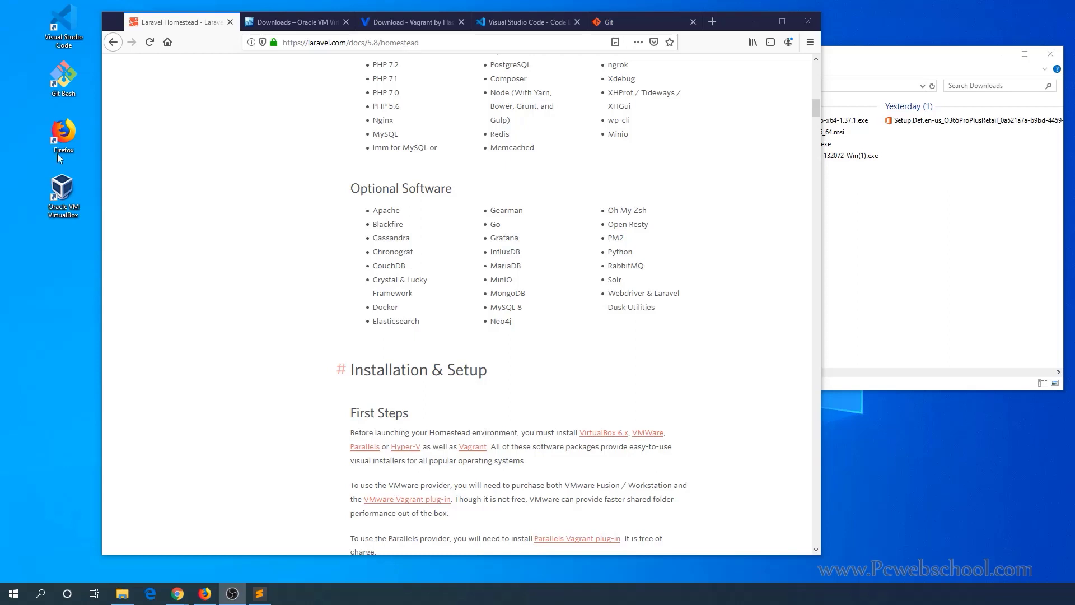
Open Git Bash, widen its window and check the Vagrant installation with vagrant --version
double_click(60, 72)
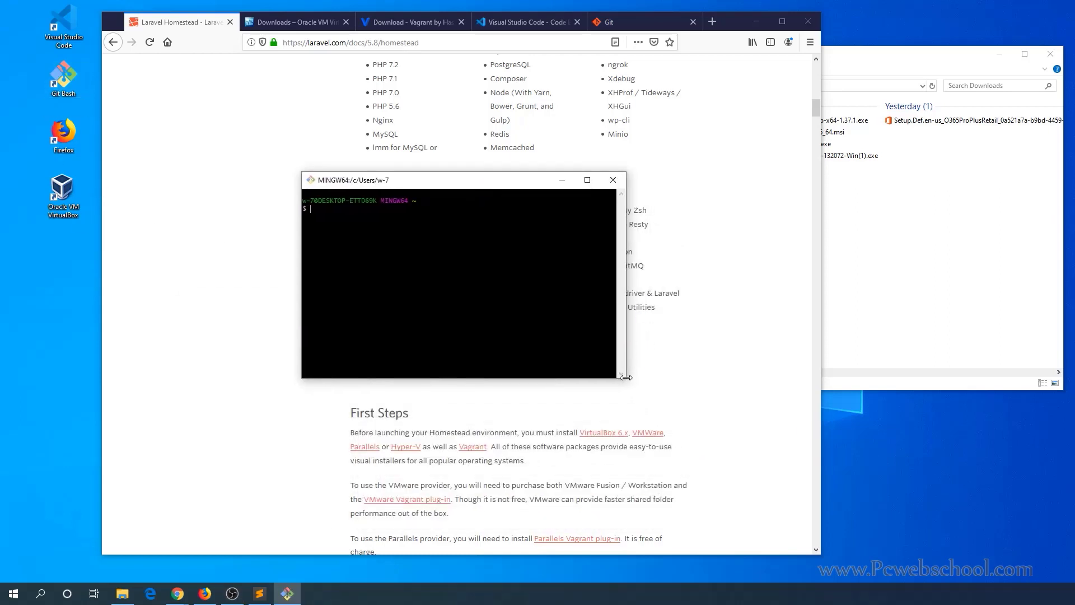
drag(625, 379, 810, 370)
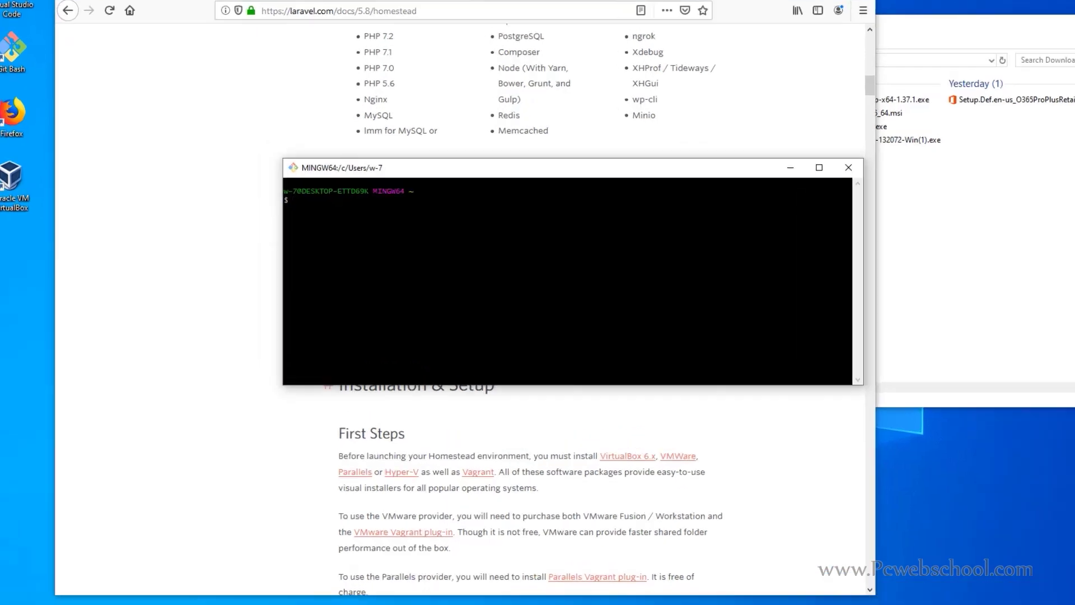
text(vagrant)
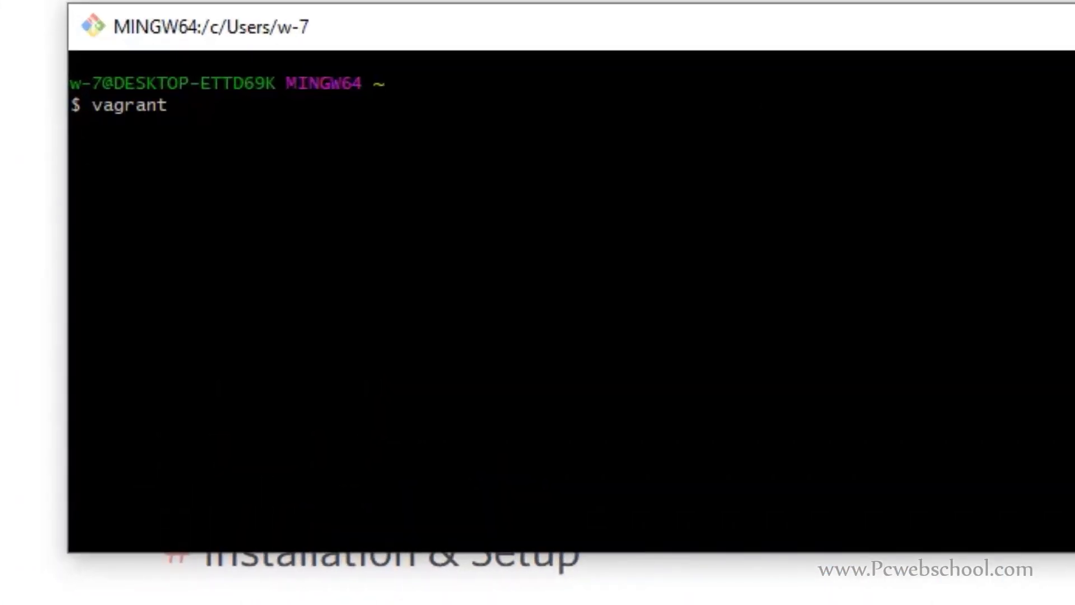
text( --version)
key(Return)
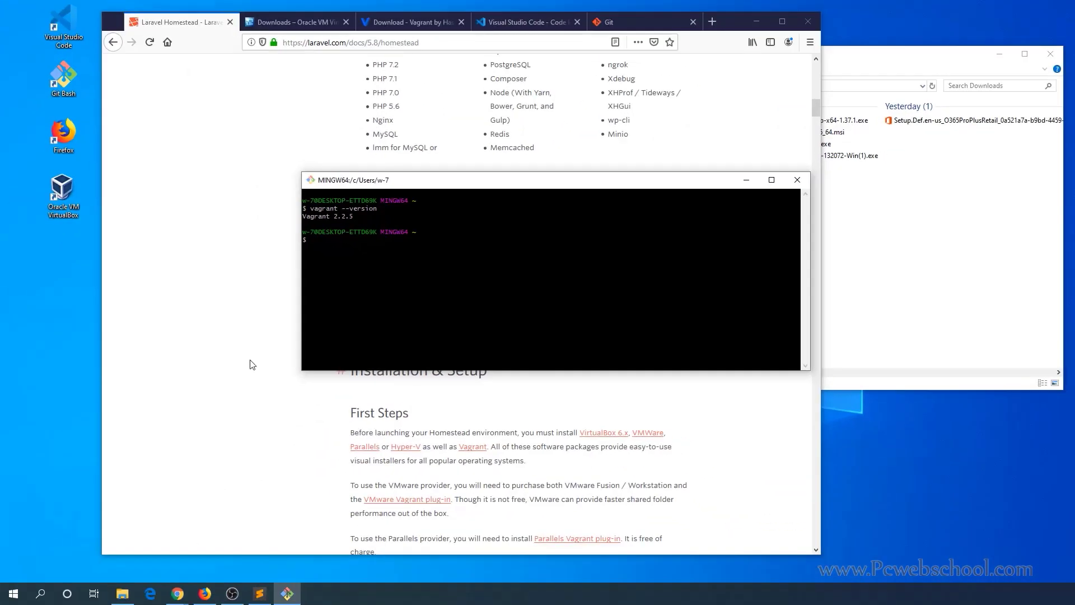
Move the terminal window aside and copy the command vagrant box add laravel/homestead from the Homestead documentation
drag(492, 174, 740, 13)
click(512, 382)
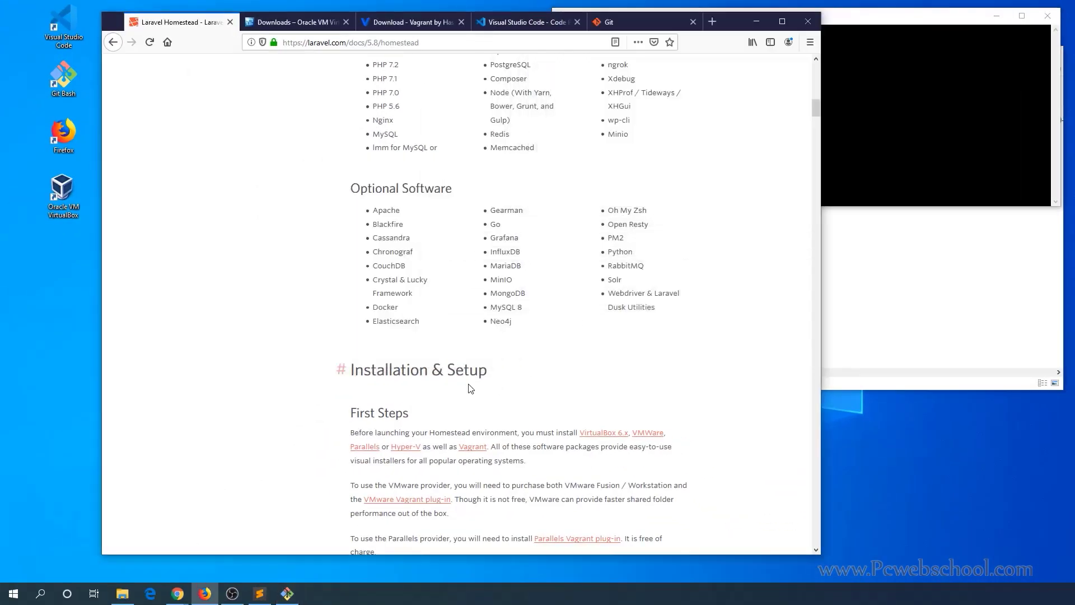
scroll(428, 349, down, 5)
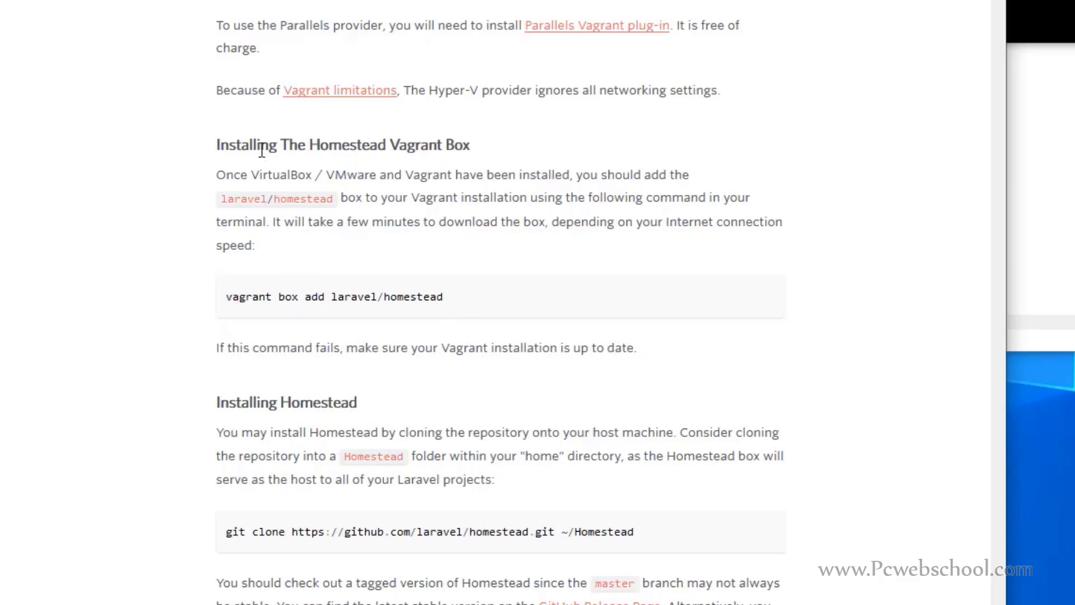
key(alt+Tab)
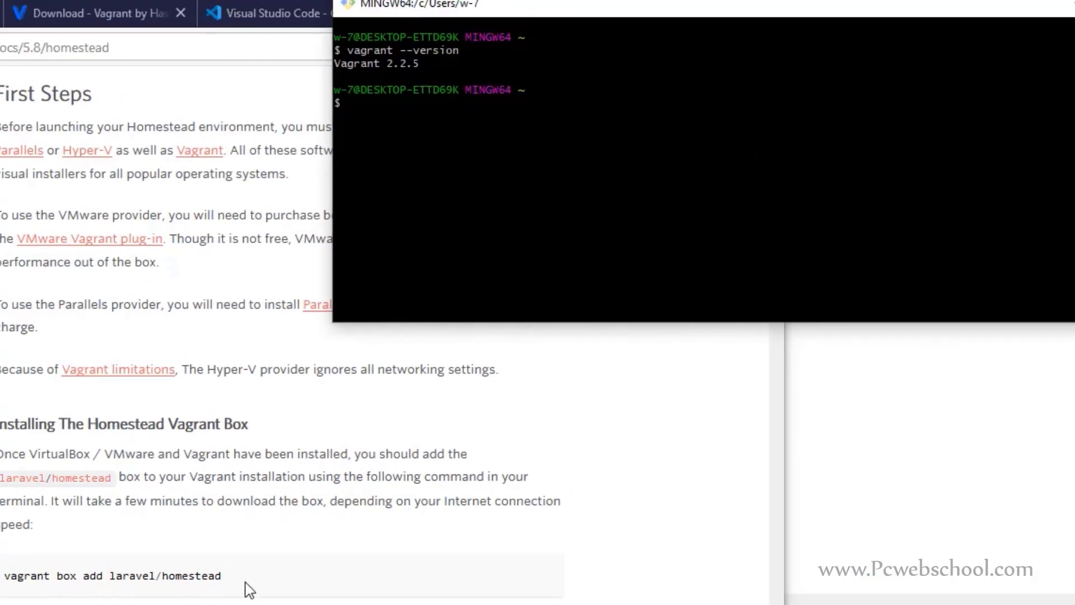
drag(249, 589, 11, 580)
key(cmd+c)
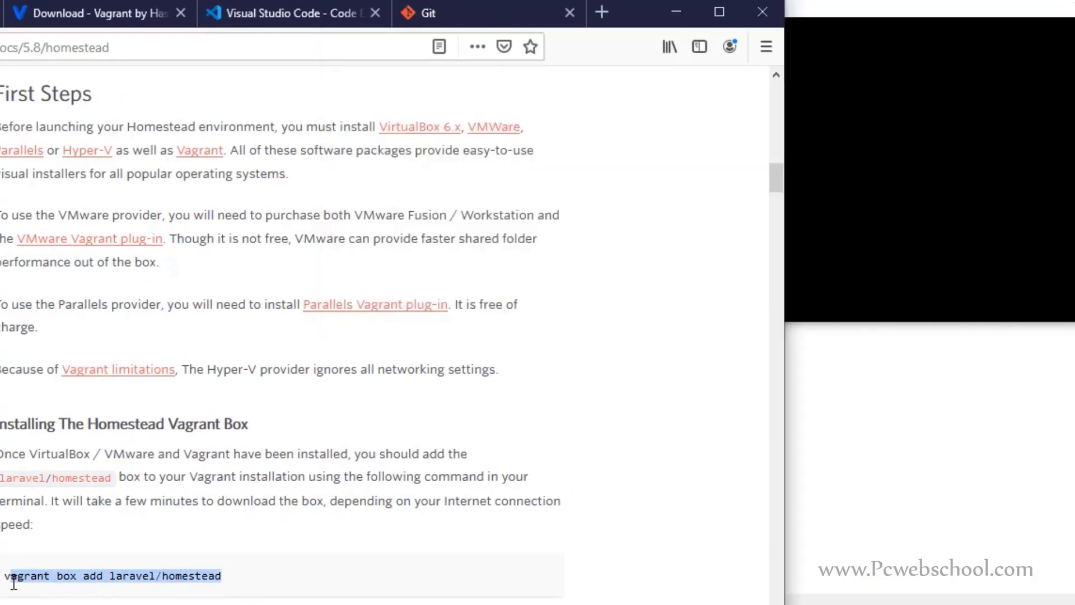
Switch to the Git Bash terminal, paste the copied command vagrant box add laravel/homestead and run it
key(alt+Tab)
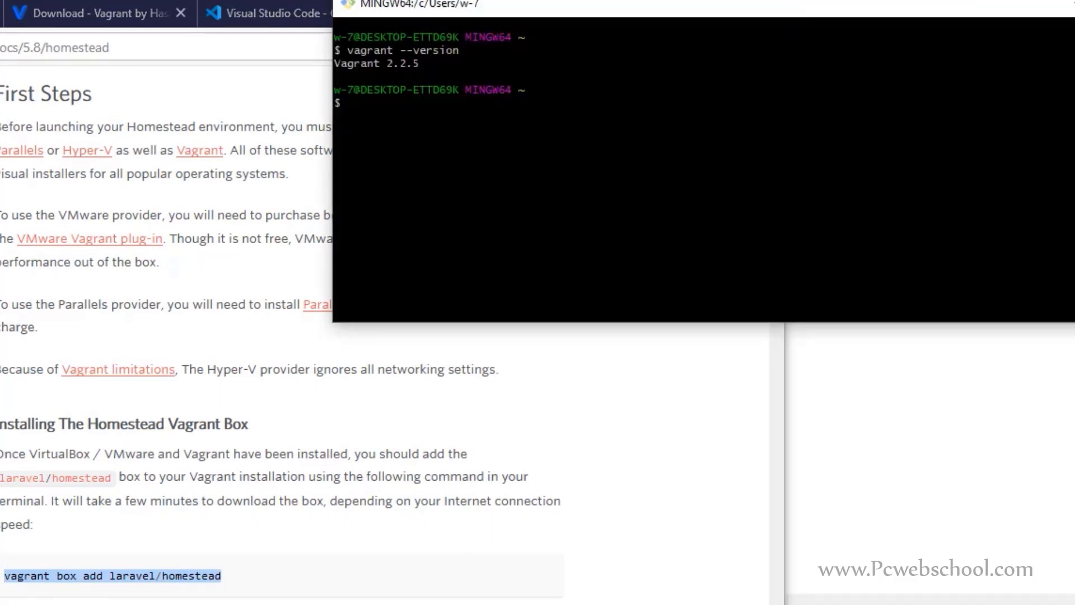
right_click(661, 108)
click(728, 166)
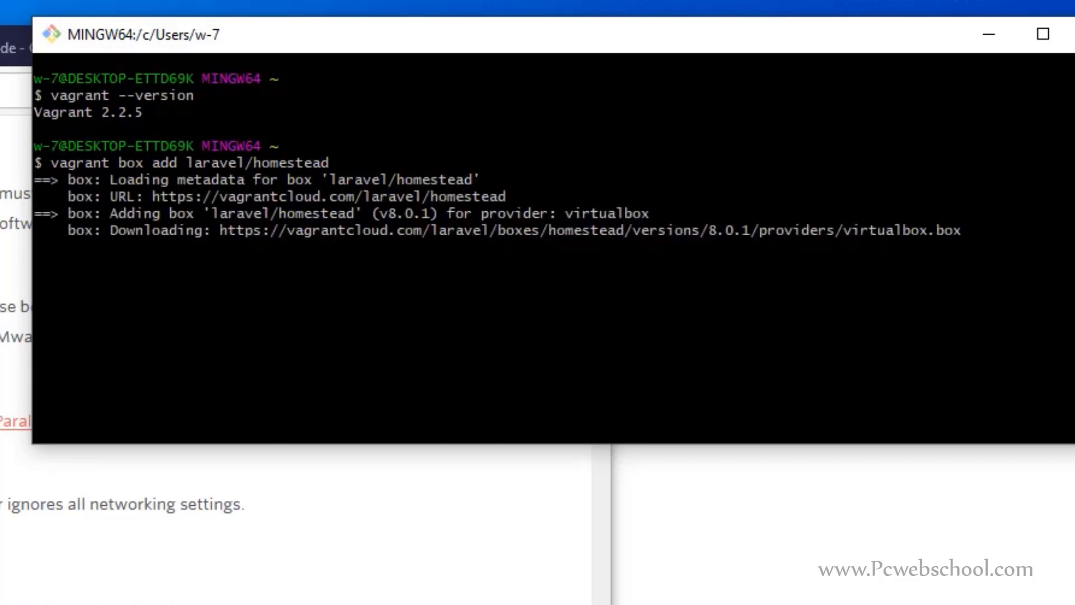
Review the Included Software, Optional Software and Installing Homestead sections of the Homestead documentation while the box downloads
scroll(279, 532, down, 5)
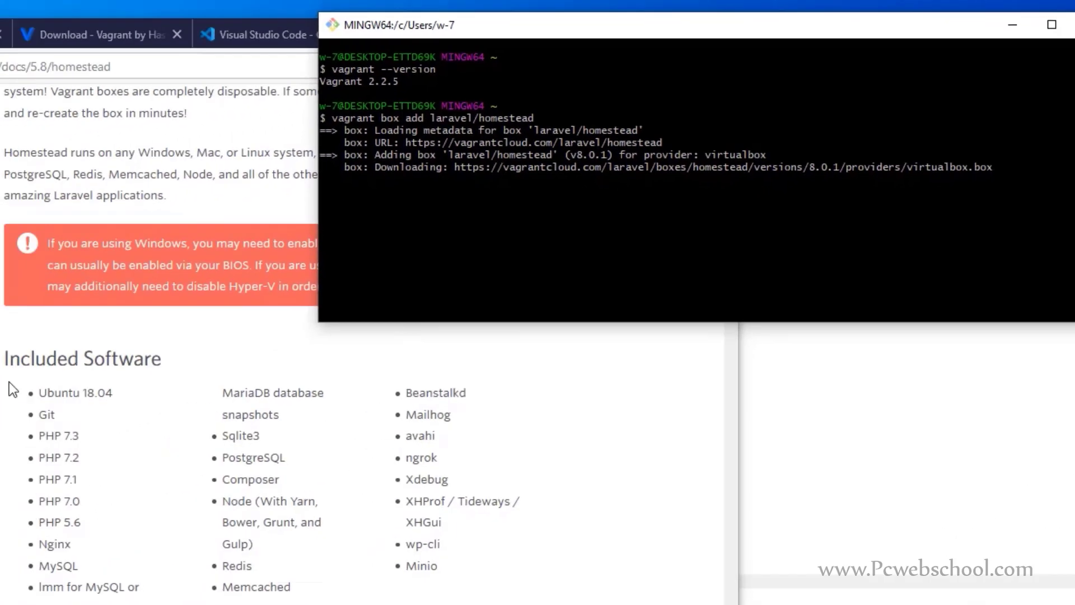
drag(125, 360, 493, 519)
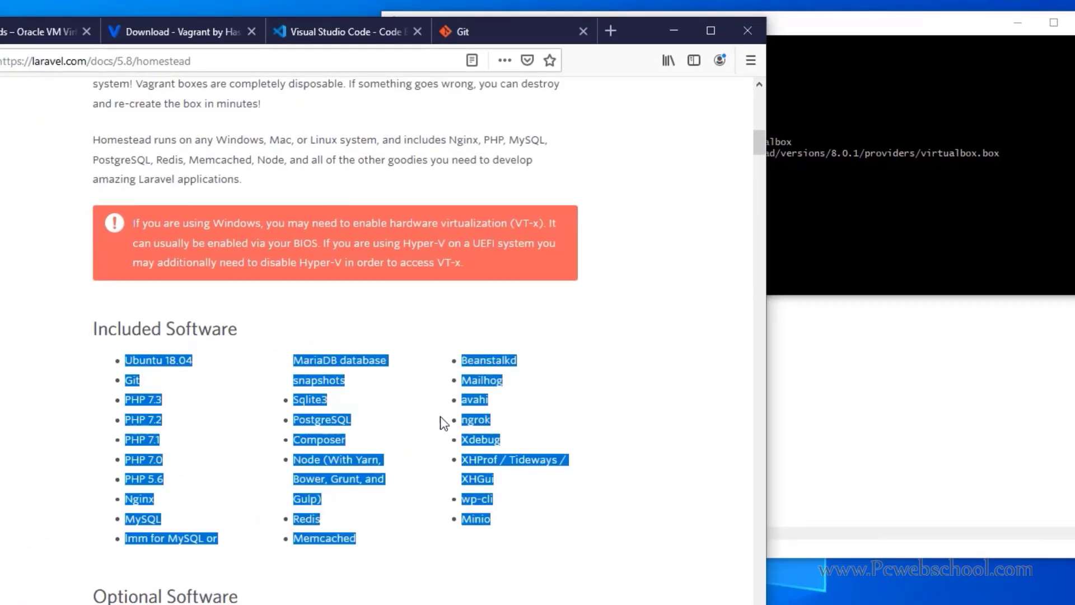
drag(481, 32, 379, 30)
key(alt+Tab)
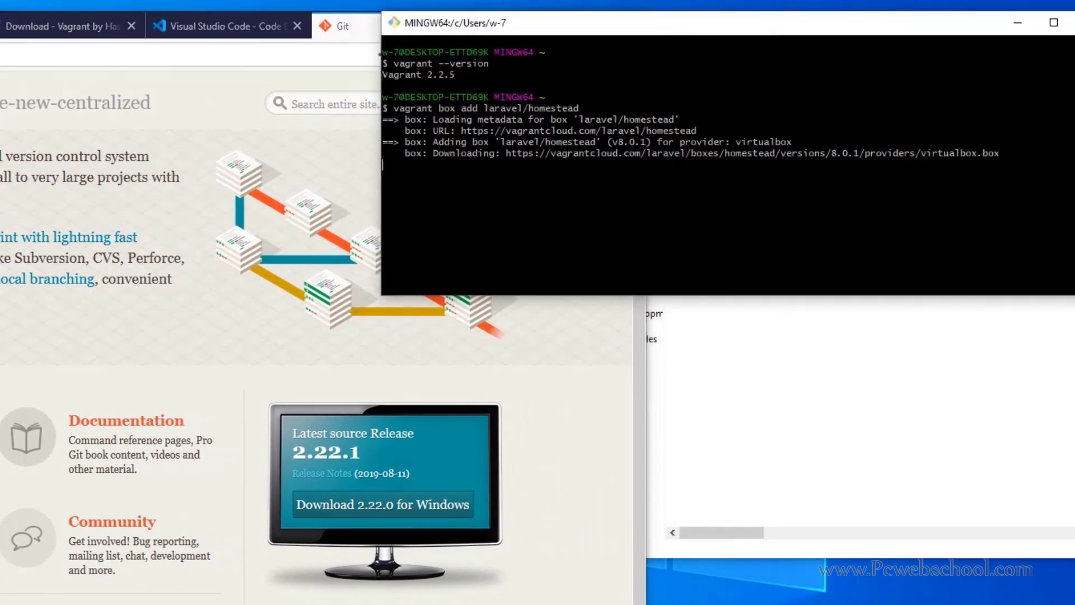
key(alt+Tab)
scroll(65, 509, down, 3)
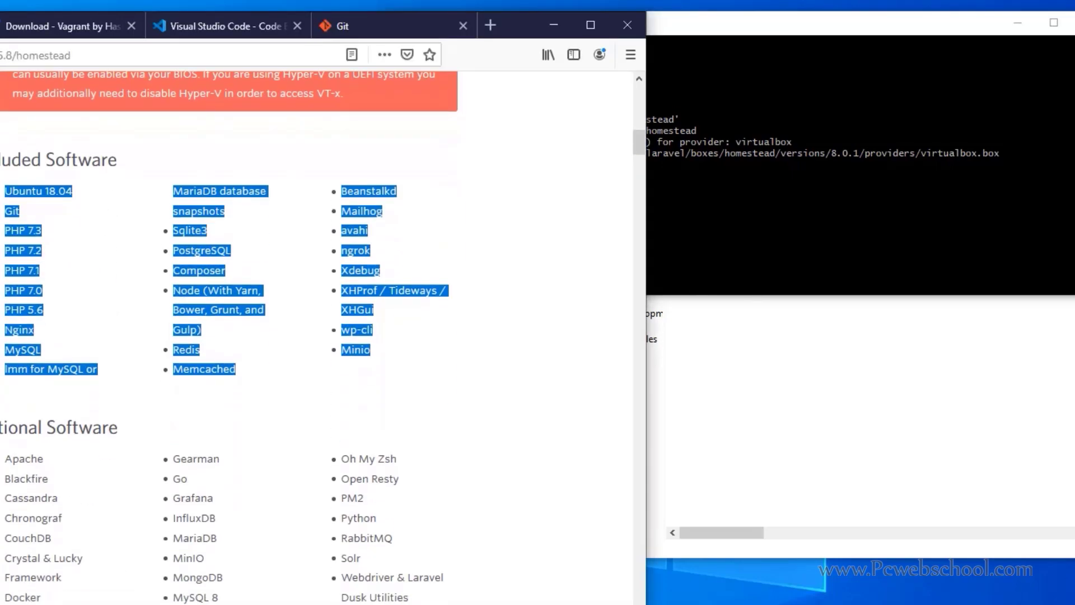
key(alt+Tab)
scroll(29, 462, down, 10)
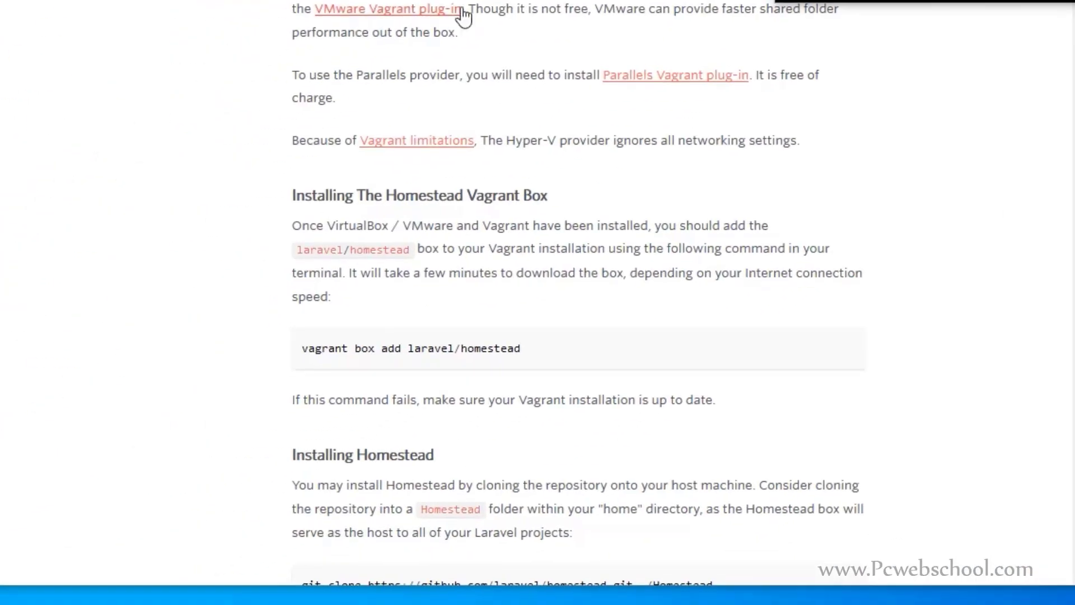
scroll(282, 254, down, 5)
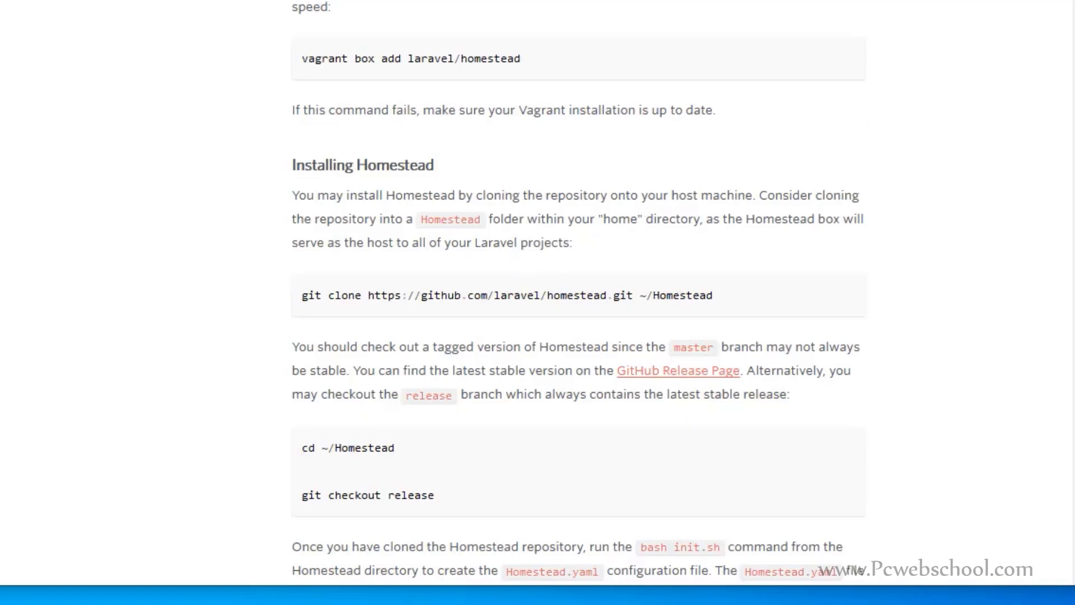
Return to Git Bash and print the current working directory with pwd
key(alt+Tab)
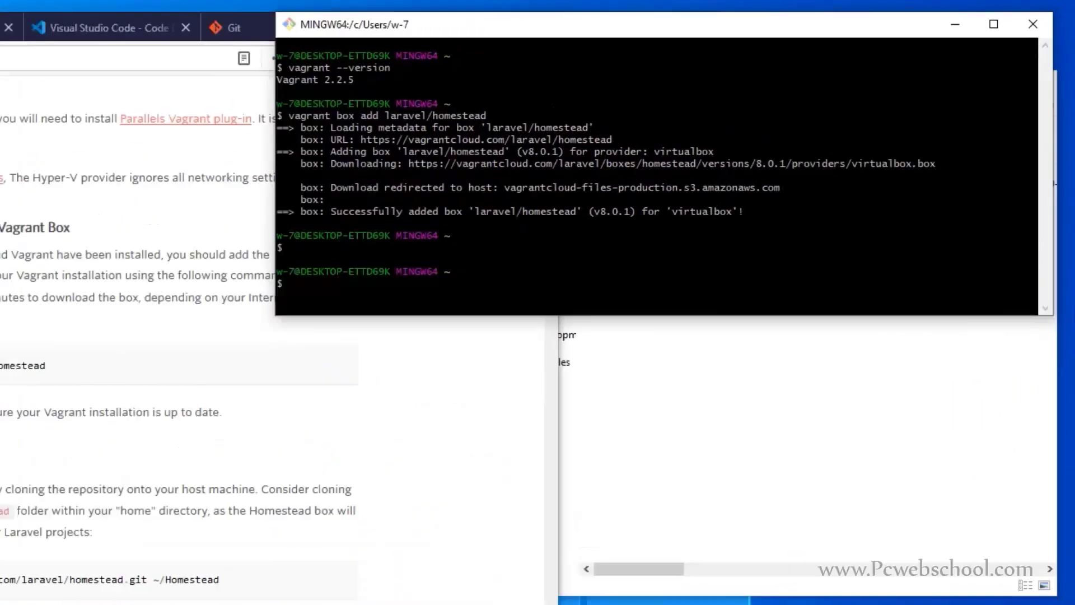
text(pwd)
key(Return)
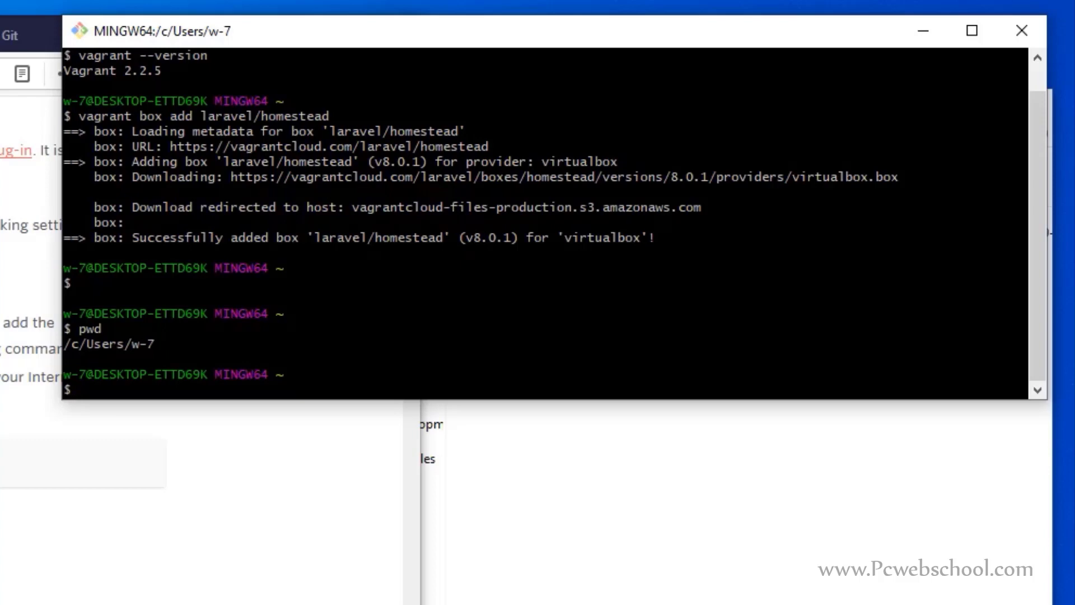
right_click(446, 373)
click(498, 446)
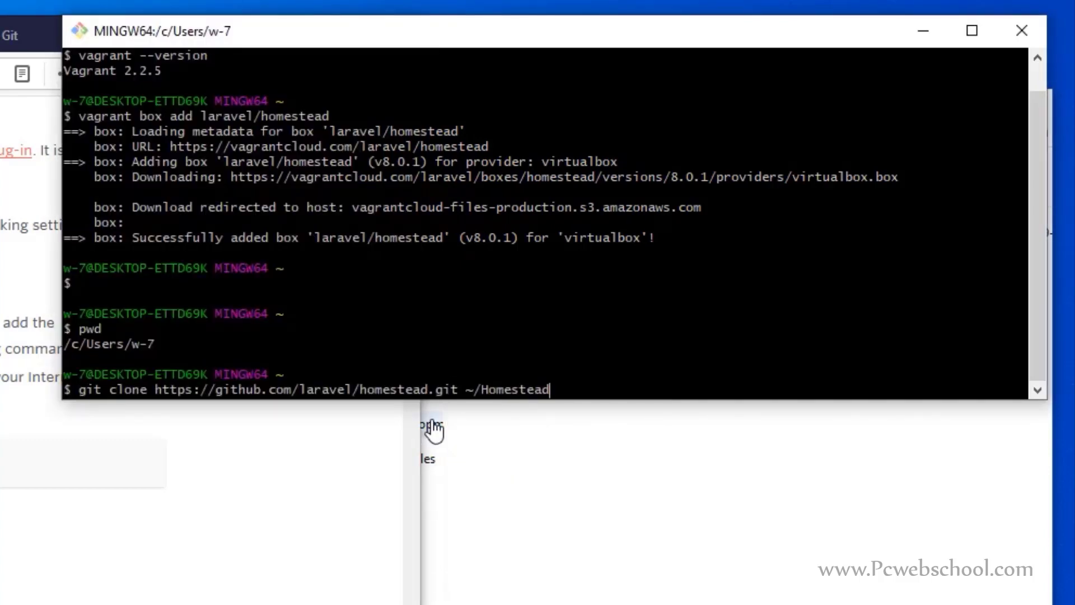
key(Left)
key(Left)
key(Left)
key(Left)
key(Left)
key(Left)
key(Left)
key(Left)
key(Left)
text(Project_L)
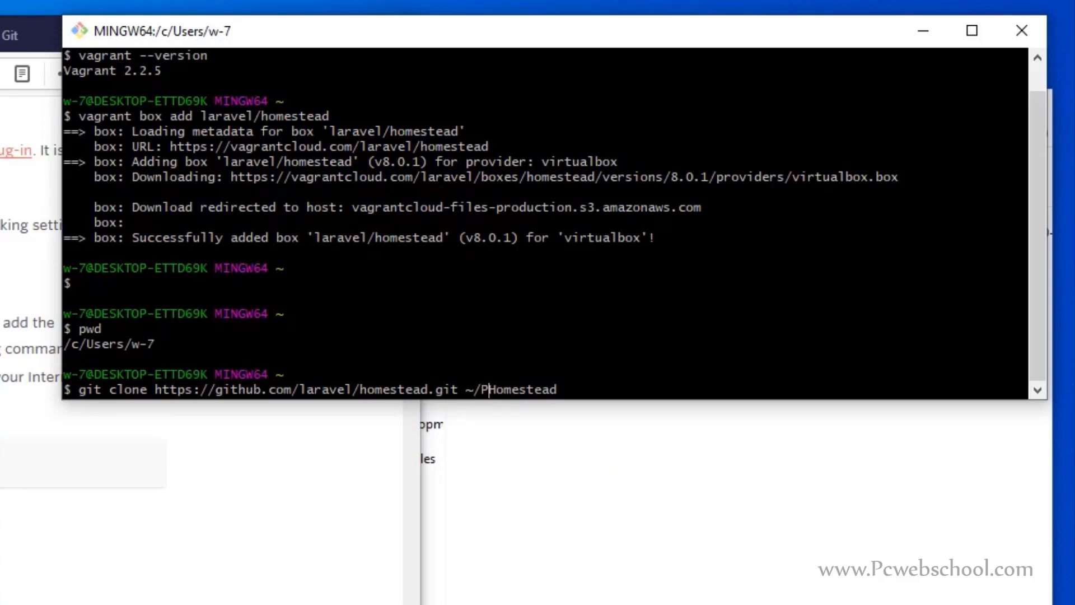
text(aravel)
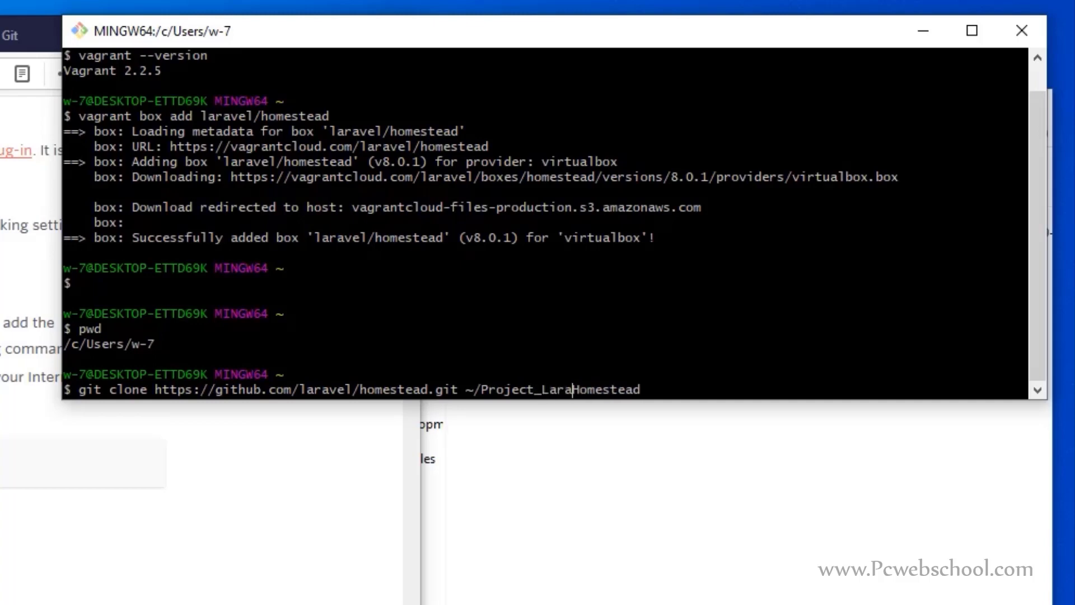
text(/)
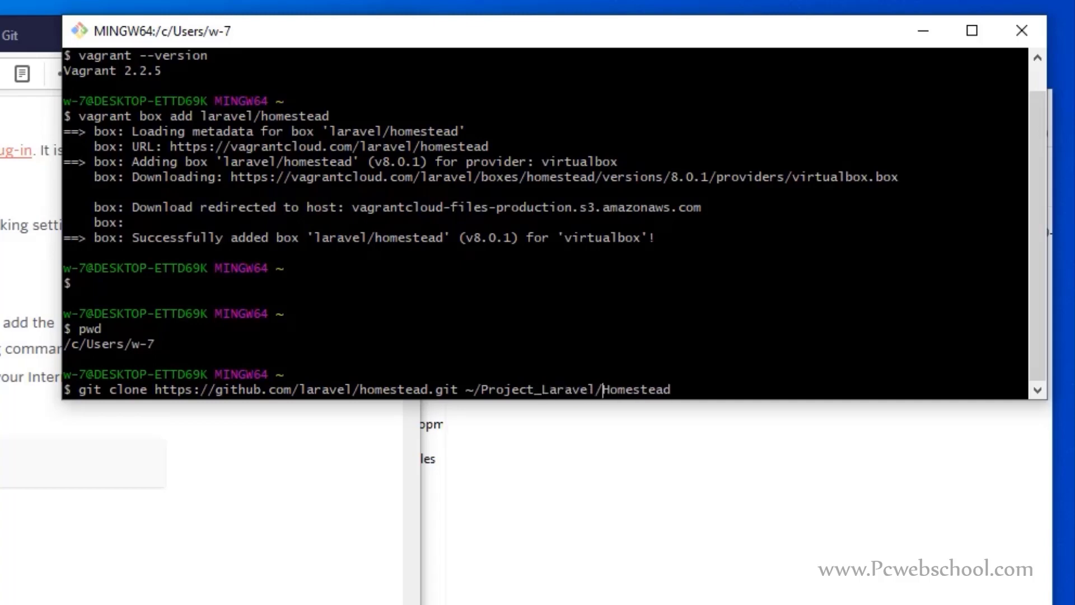
Open the current user's home folder under C:\Users in File Explorer and shrink the window so the terminal stays visible
key(alt+Tab)
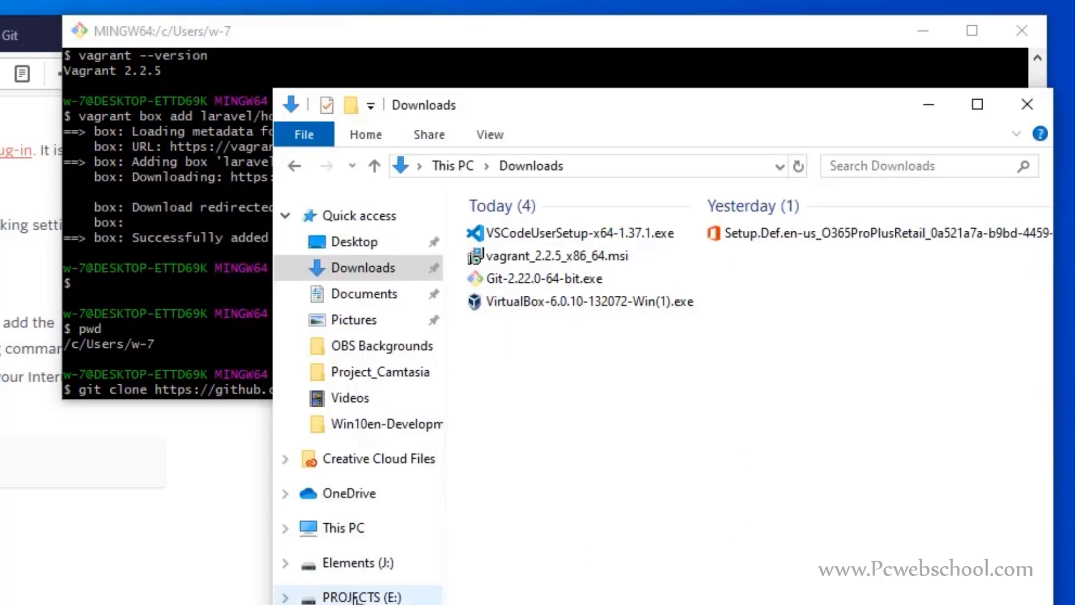
scroll(389, 521, down, 3)
click(390, 511)
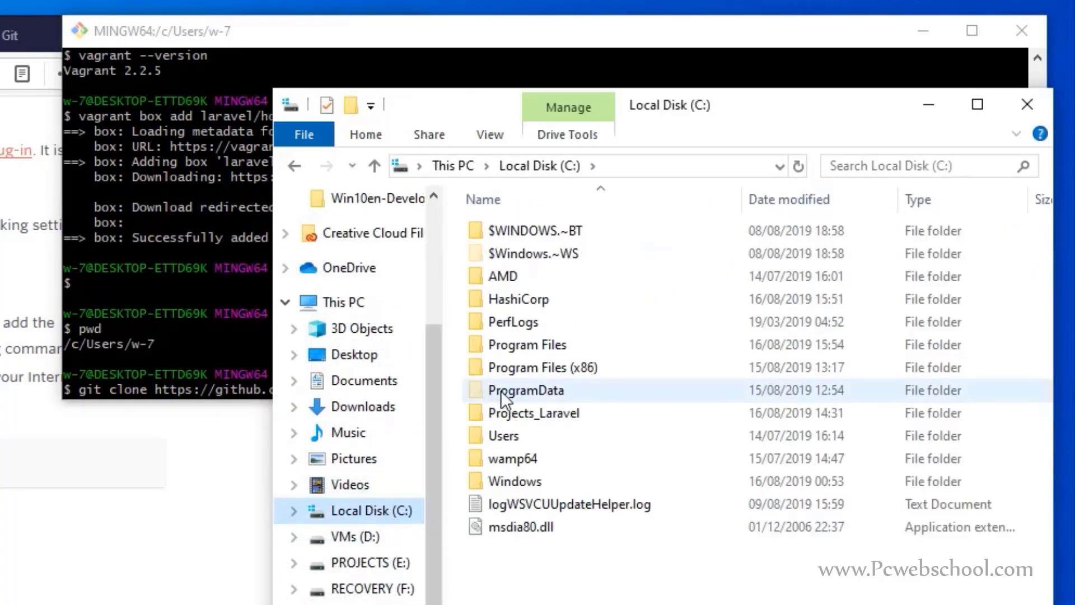
double_click(533, 437)
double_click(496, 283)
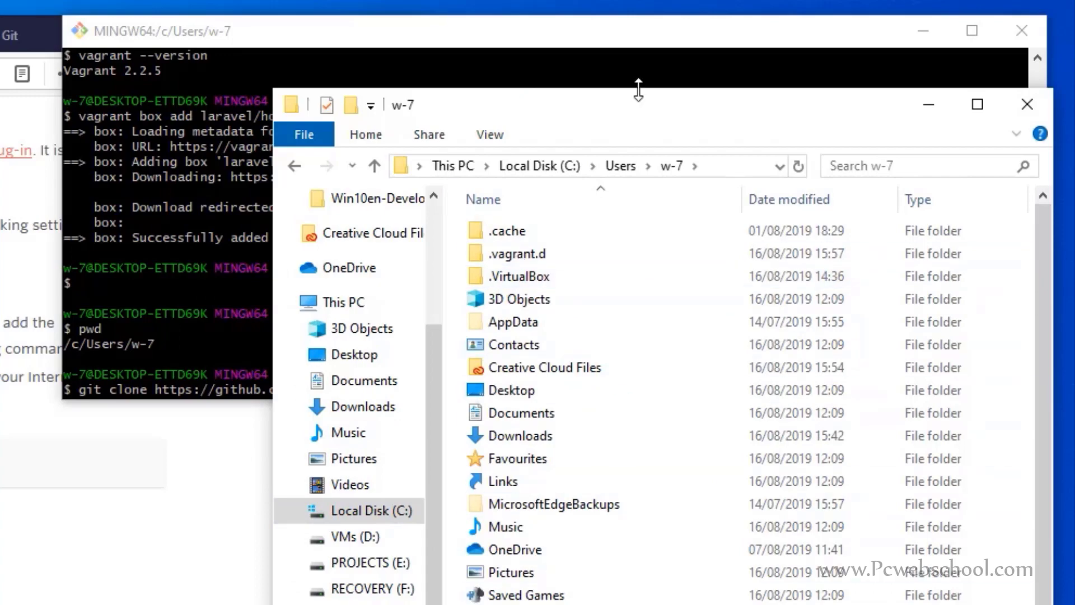
drag(636, 92, 630, 409)
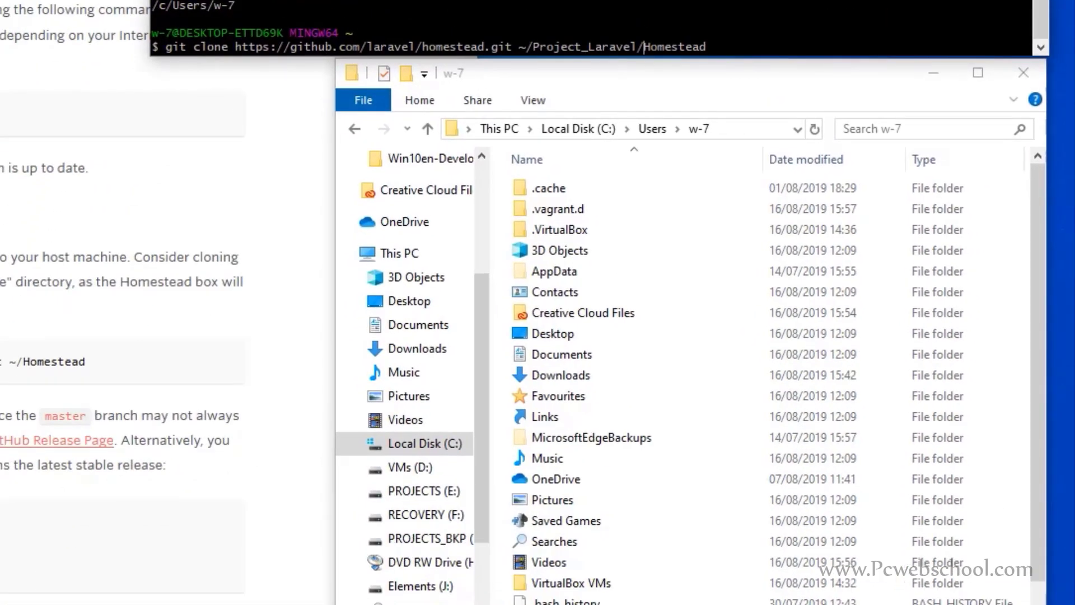
Run the prepared git clone command and open the new Project_Laravel folder in File Explorer
key(Return)
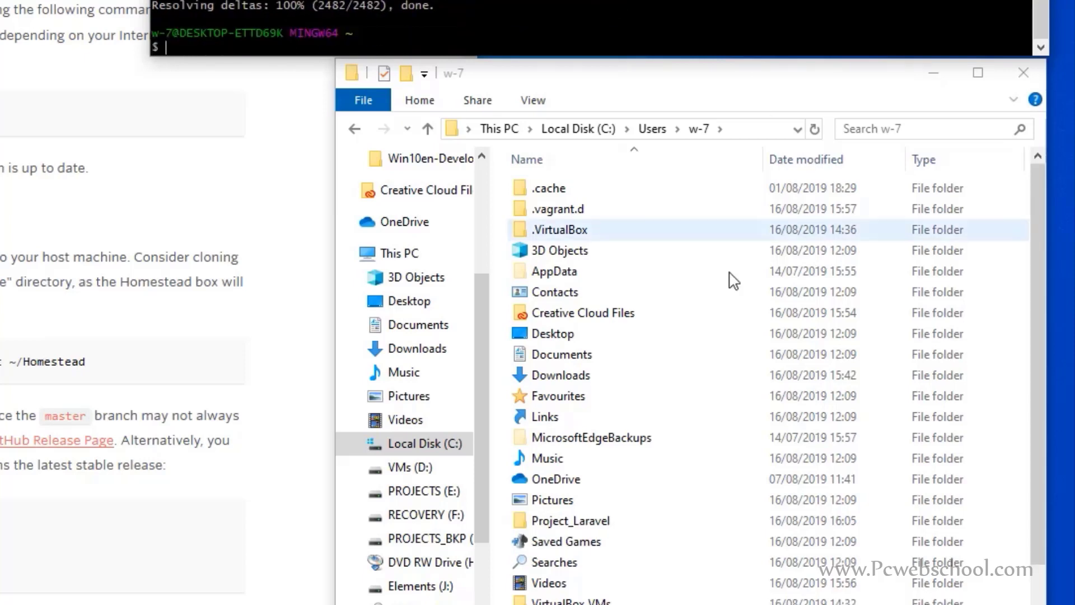
scroll(670, 388, down, 1)
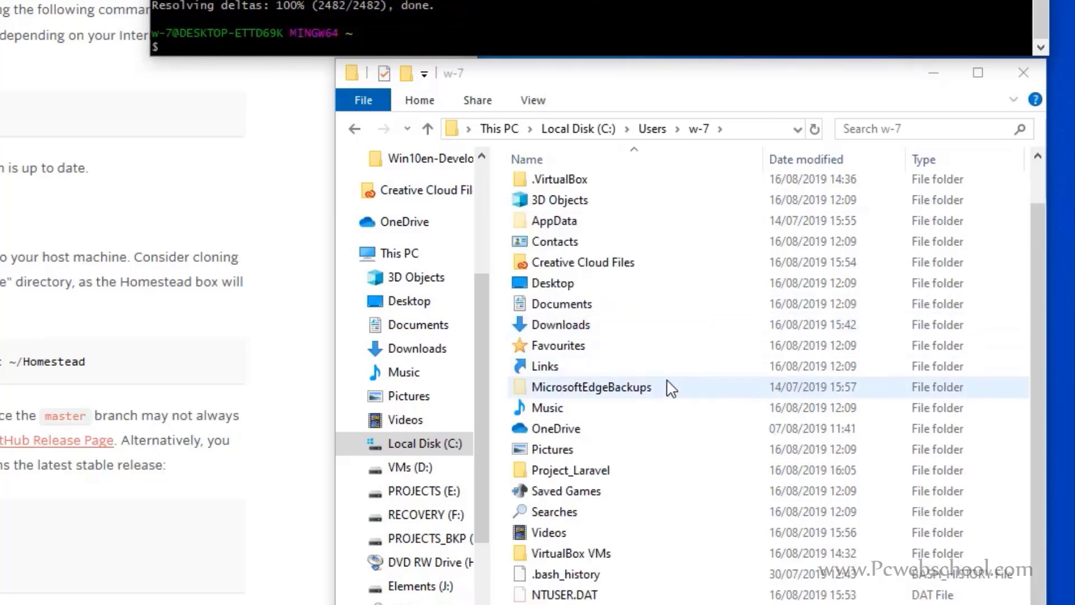
double_click(577, 471)
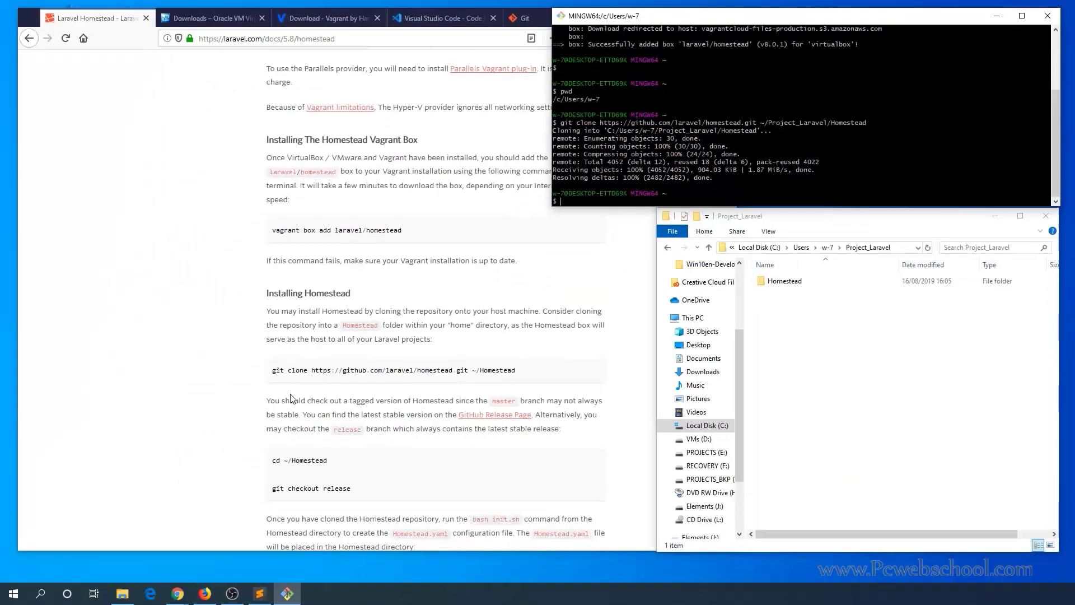
Change the terminal's directory to Project_Laravel/Homestead/
scroll(0, 166, down, 2)
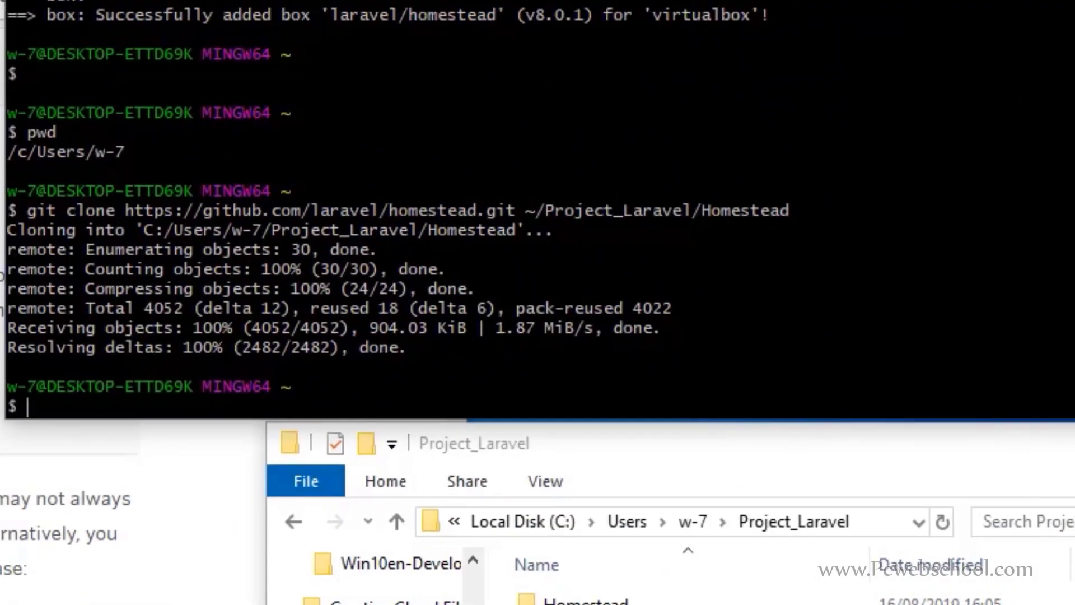
text(cd P)
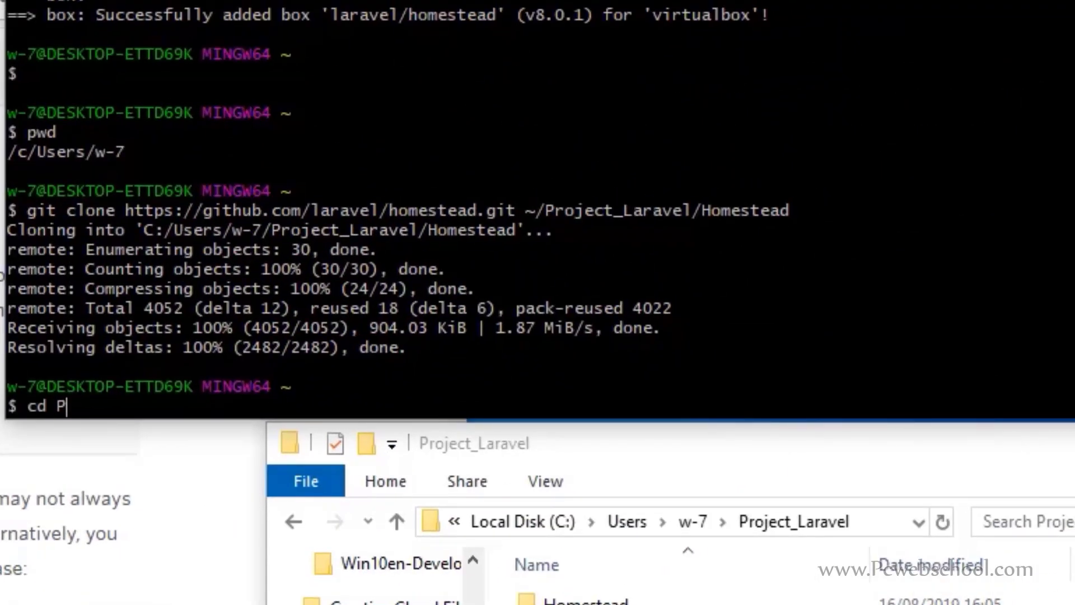
key(Tab)
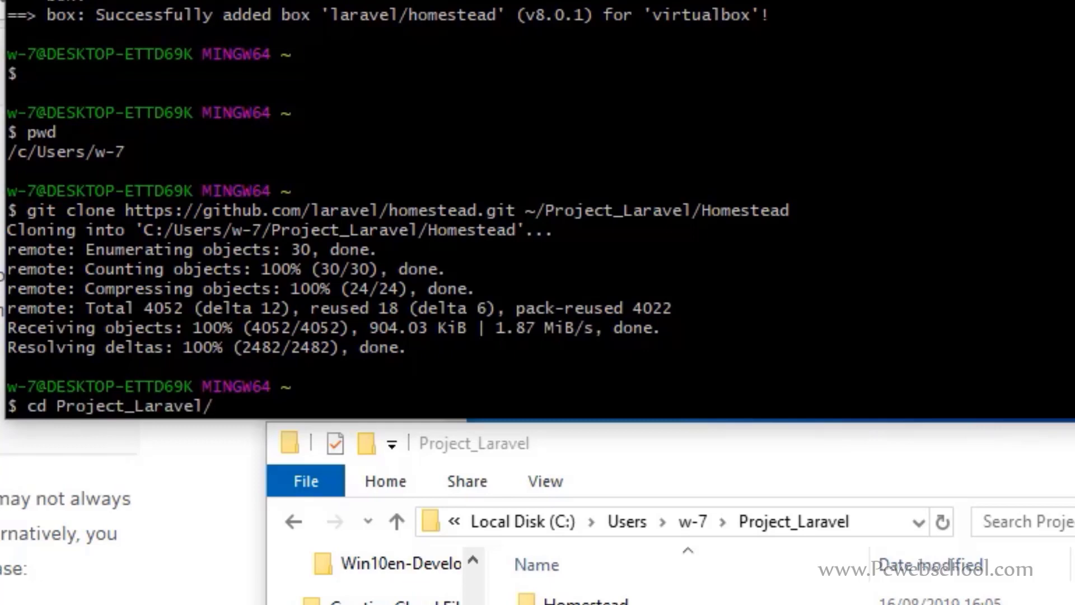
text(H)
key(Tab)
key(Return)
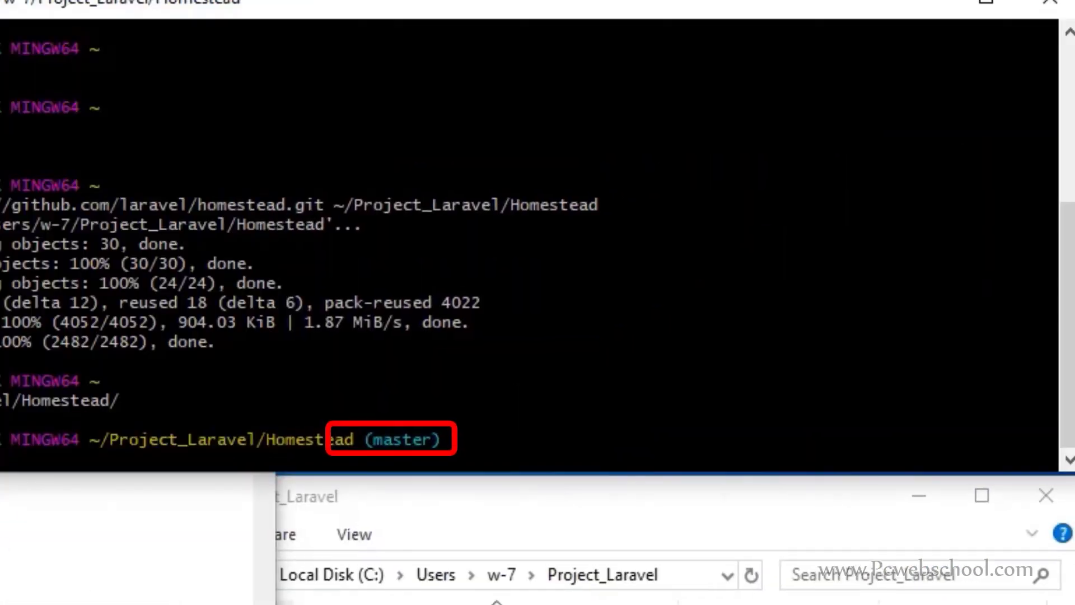
Paste git checkout release into the terminal and run it to switch to the release branch
right_click(429, 452)
click(496, 543)
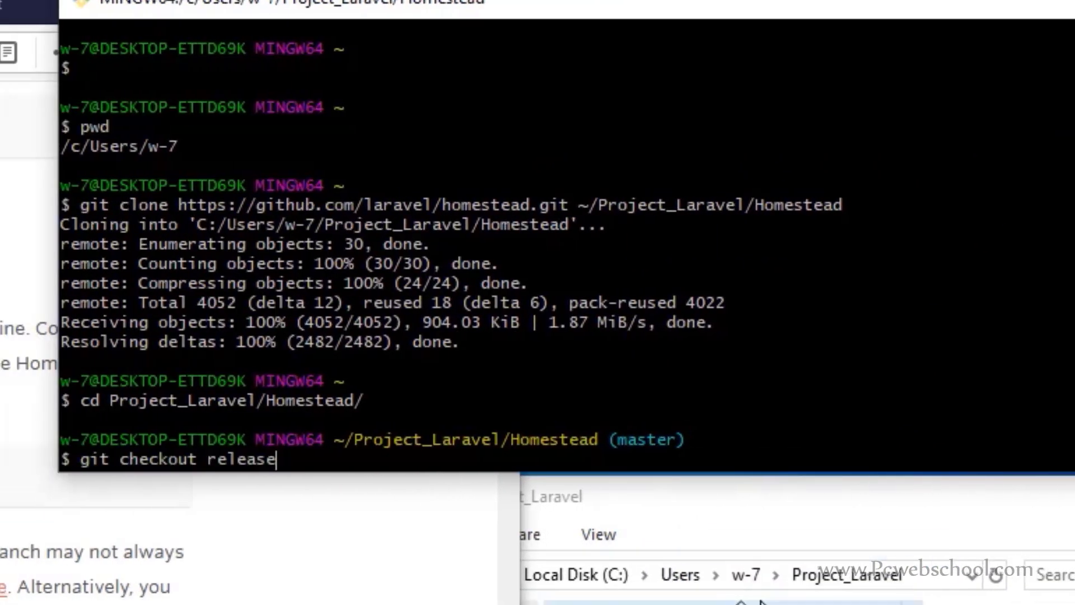
key(Return)
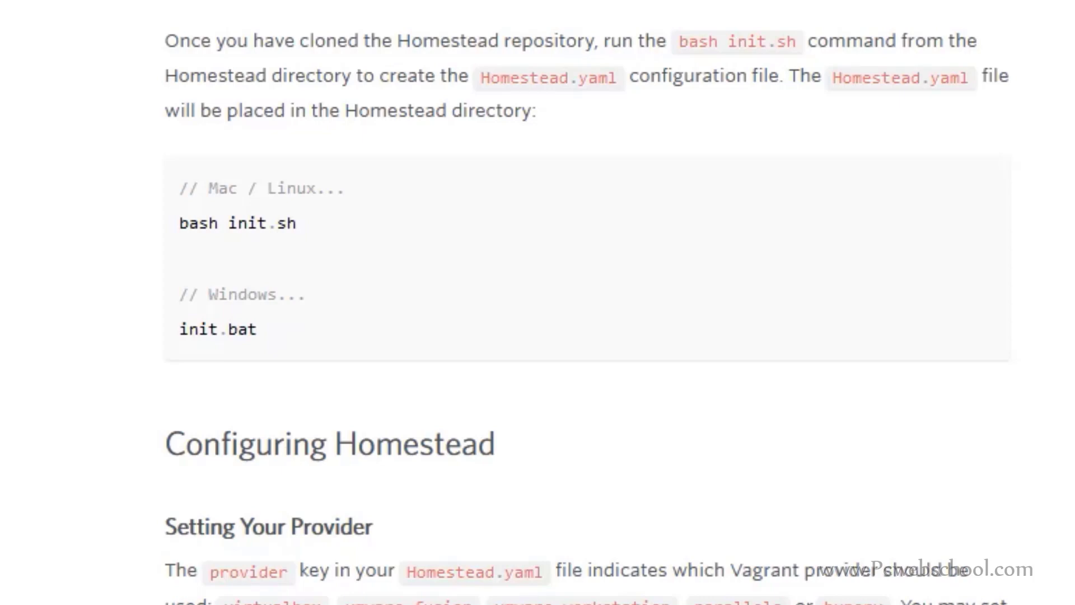
Compare the Mac/Linux and Windows initialization commands in the documentation, then copy init.bat and try to run it in Git Bash
drag(189, 189, 333, 187)
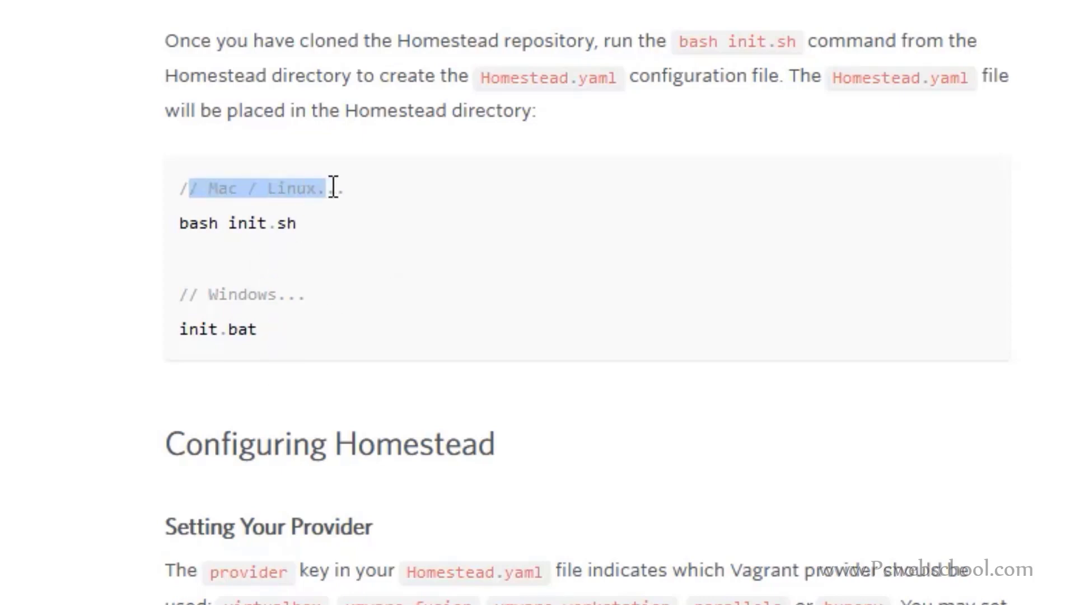
drag(296, 223, 179, 223)
drag(189, 294, 305, 294)
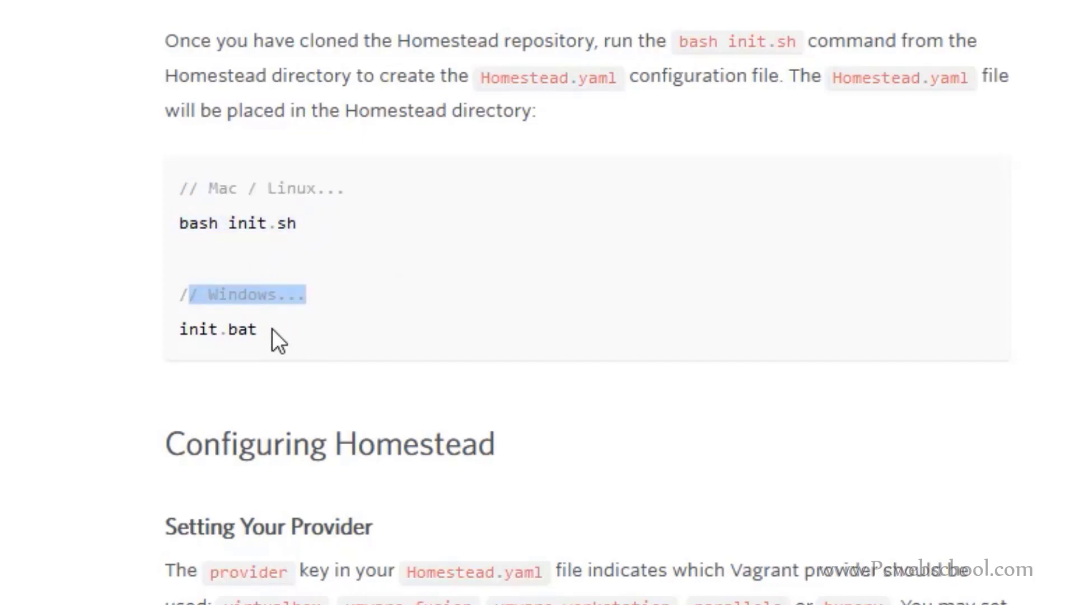
drag(272, 329, 171, 331)
right_click(189, 335)
click(273, 541)
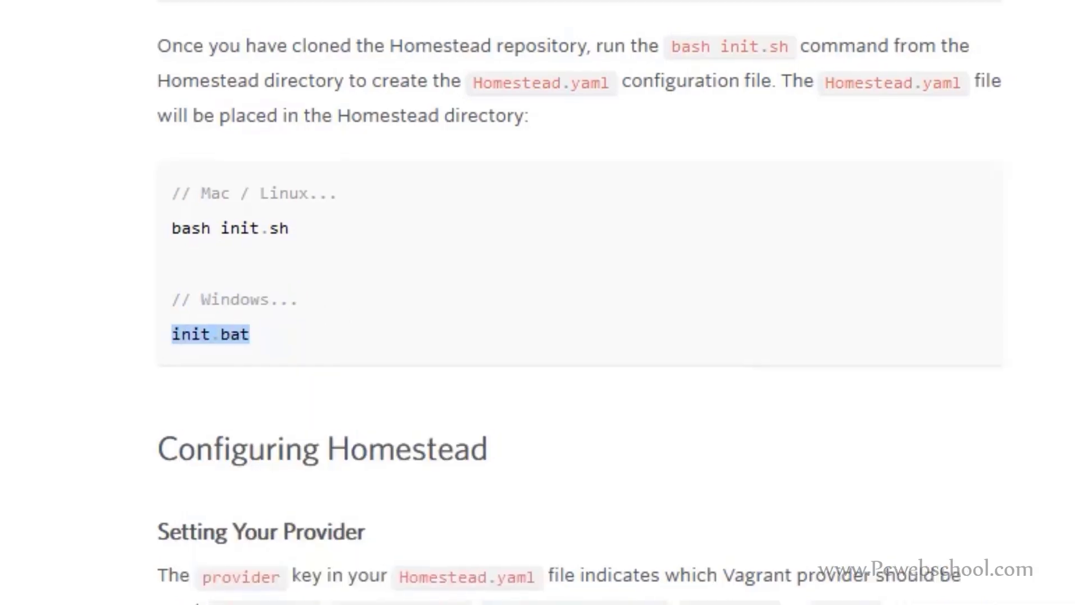
right_click(700, 495)
click(750, 584)
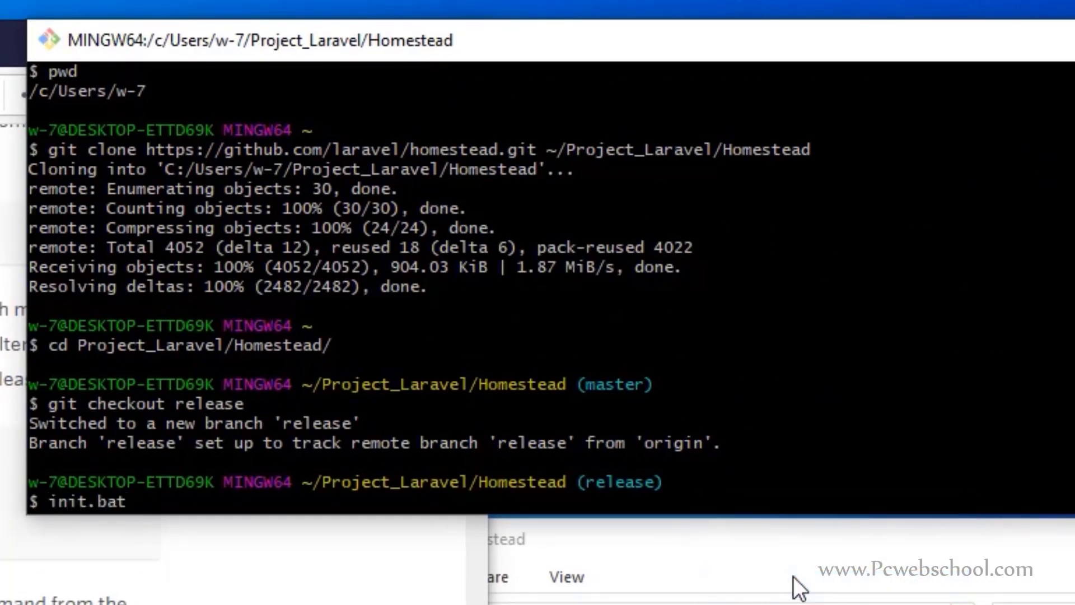
key(Return)
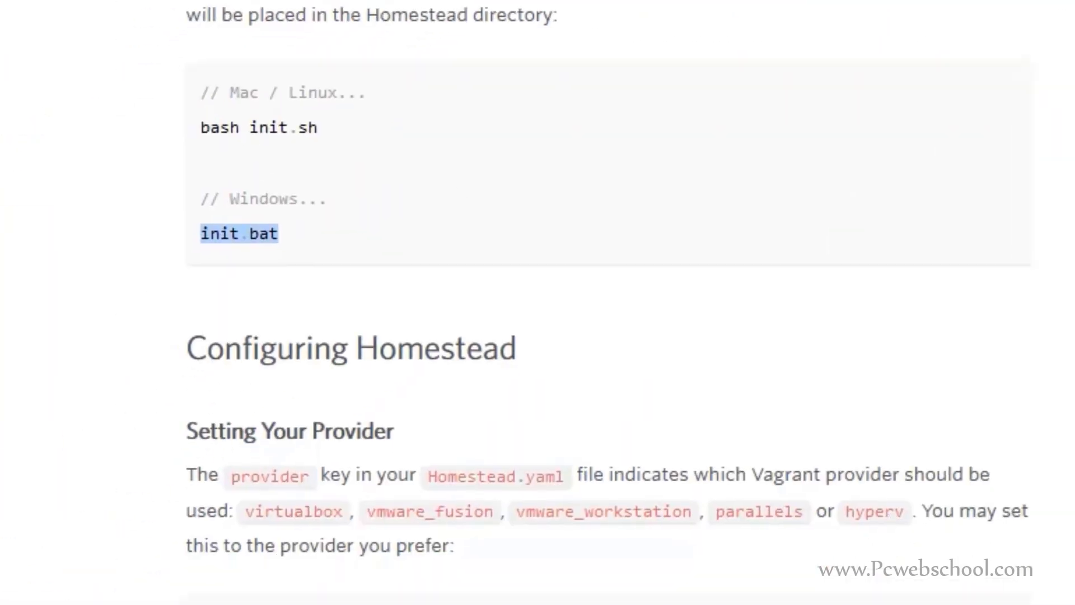
Copy bash init.sh from the documentation and run it in Git Bash to initialize Homestead
drag(317, 128, 203, 127)
right_click(233, 132)
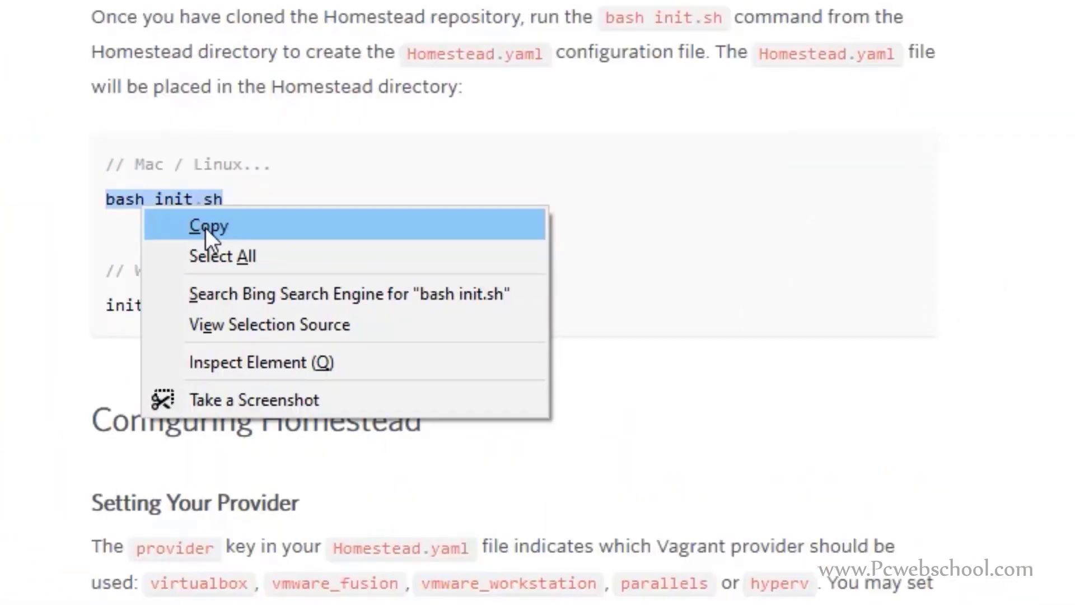
click(291, 154)
right_click(665, 492)
click(818, 583)
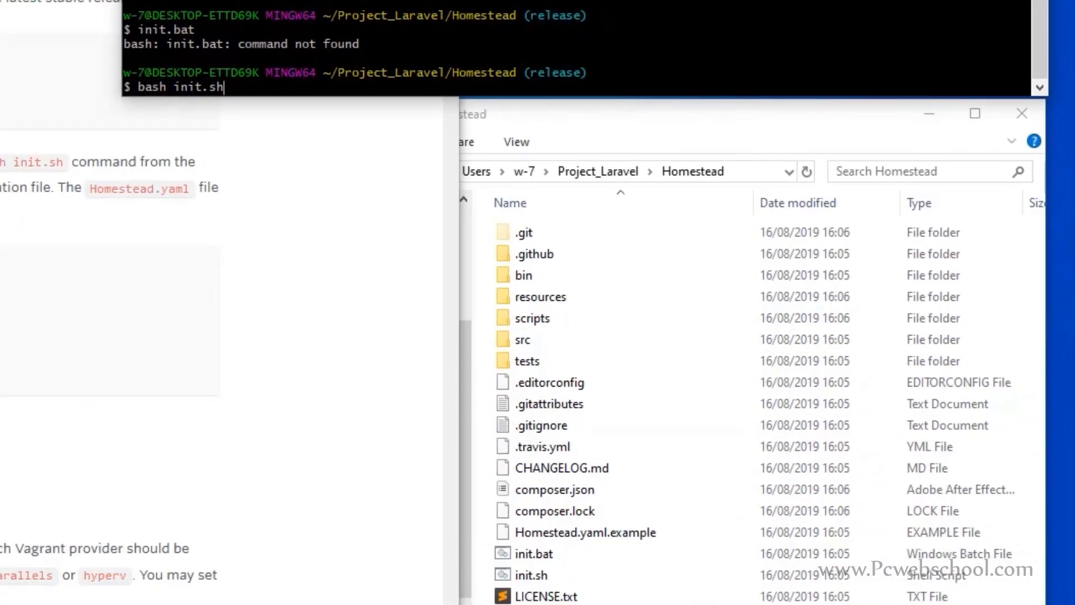
key(Return)
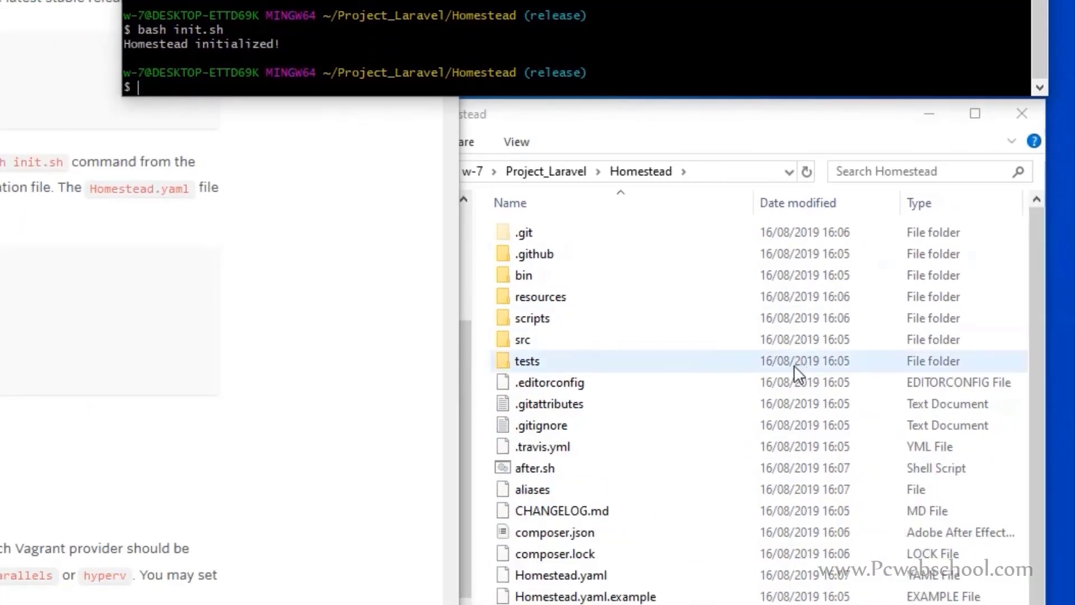
Read the Configuring Homestead documentation and open Homestead.yaml from the Homestead folder in Visual Studio Code
scroll(699, 426, down, 1)
drag(124, 45, 290, 33)
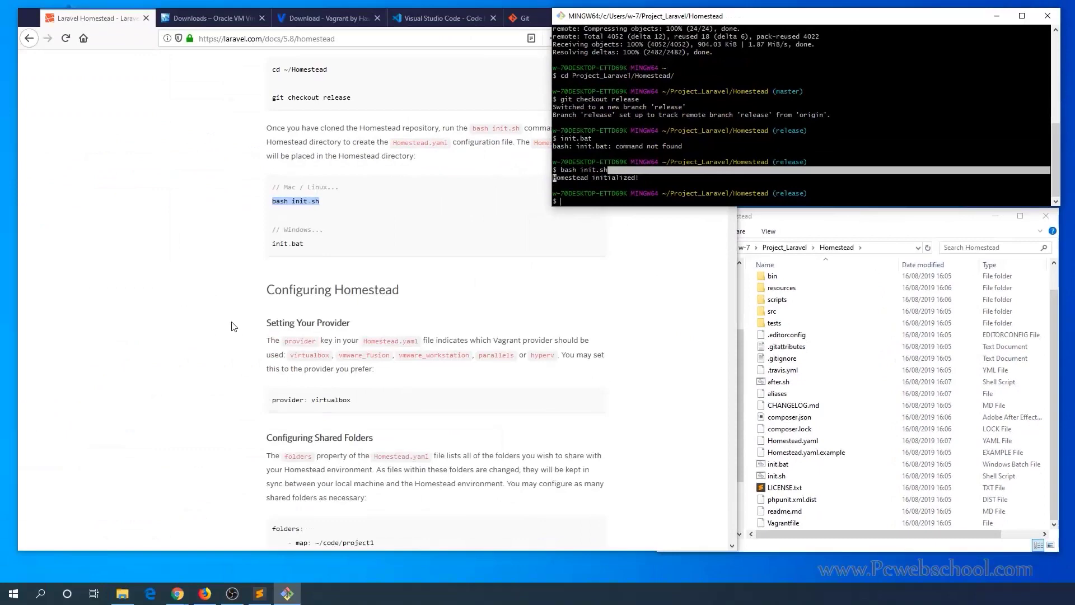
scroll(353, 324, down, 1)
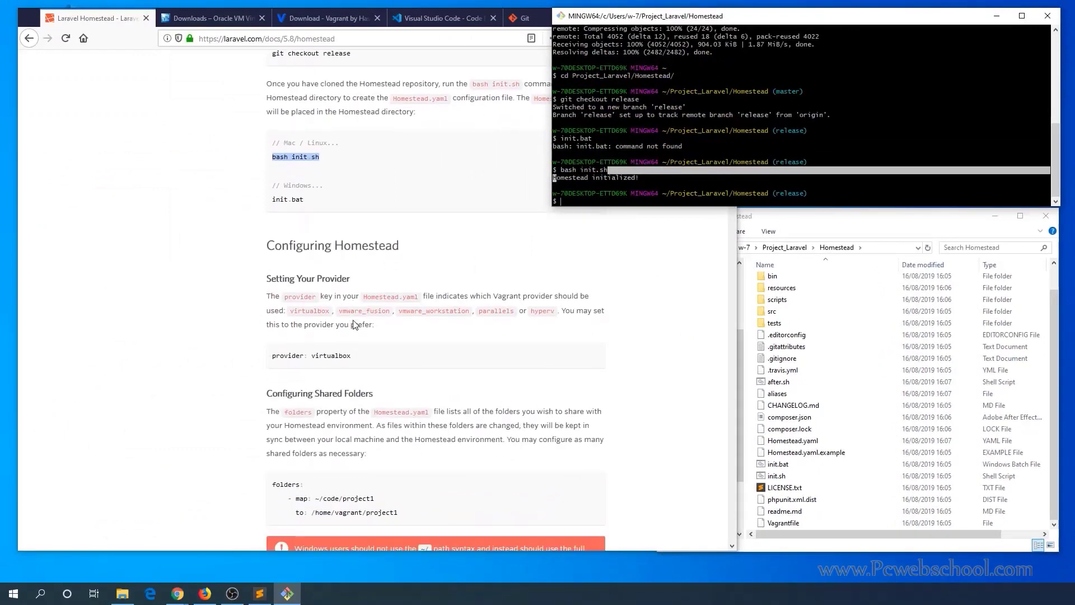
scroll(353, 324, down, 2)
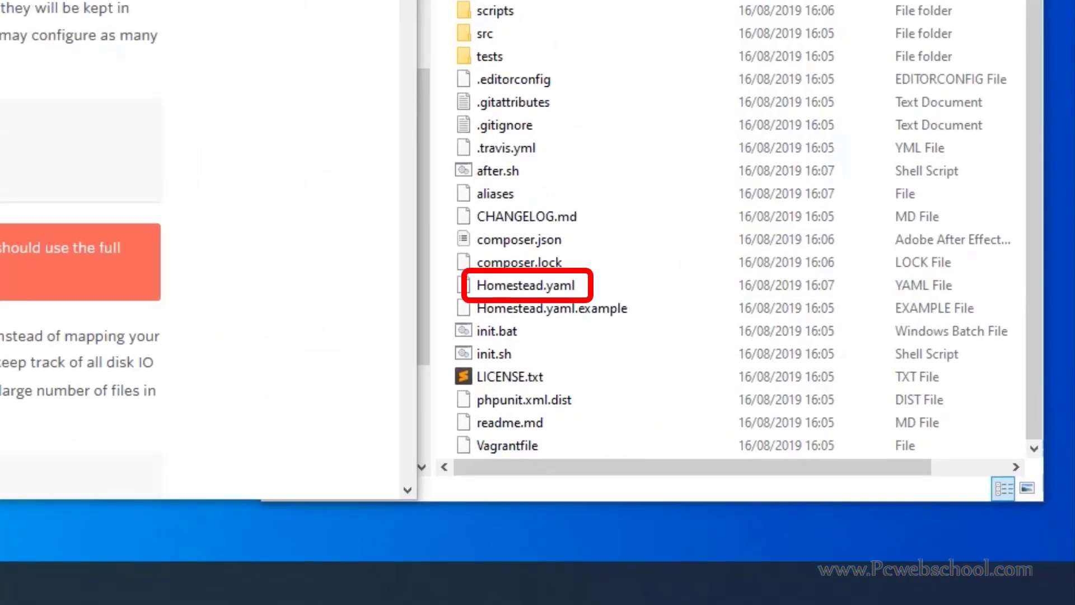
right_click(492, 287)
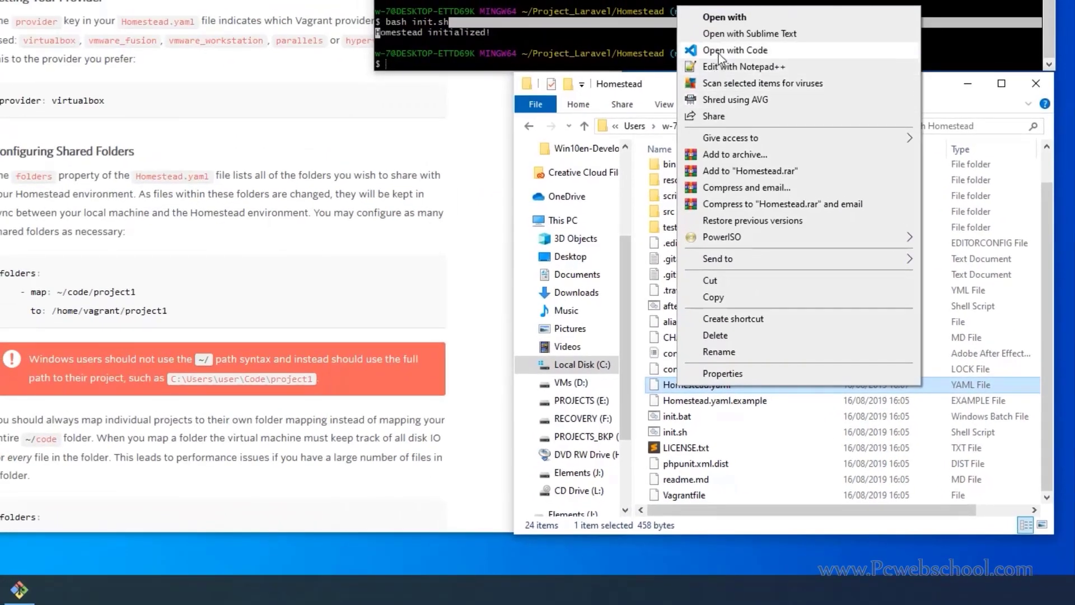
click(718, 53)
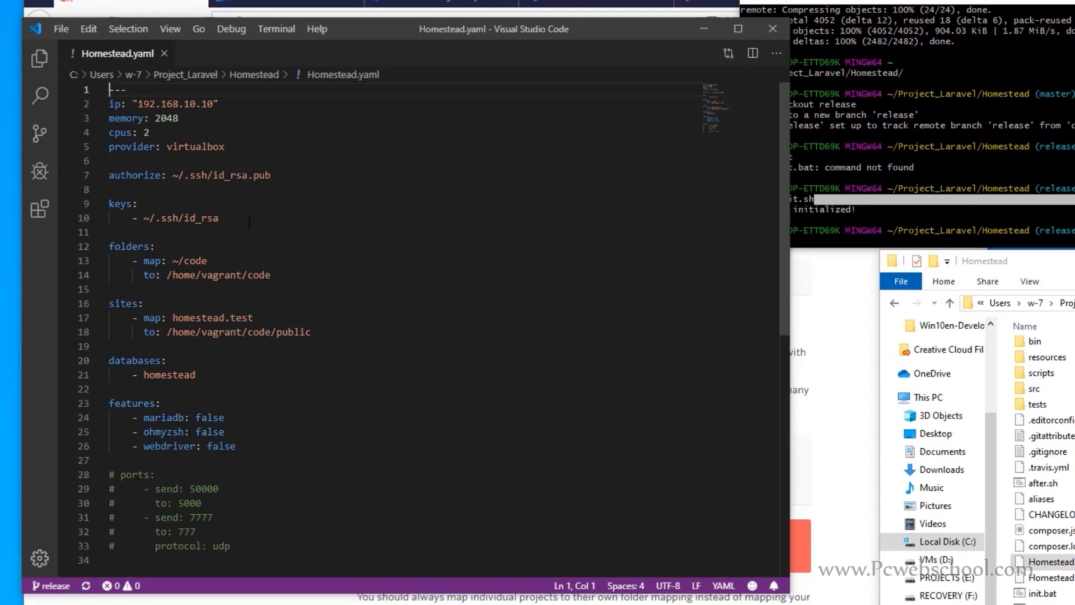
Run ssh-keygen -t rsa -C "you@homestead" in Git Bash with the w-7 user folder open, accepting the default key file location
drag(220, 218, 104, 181)
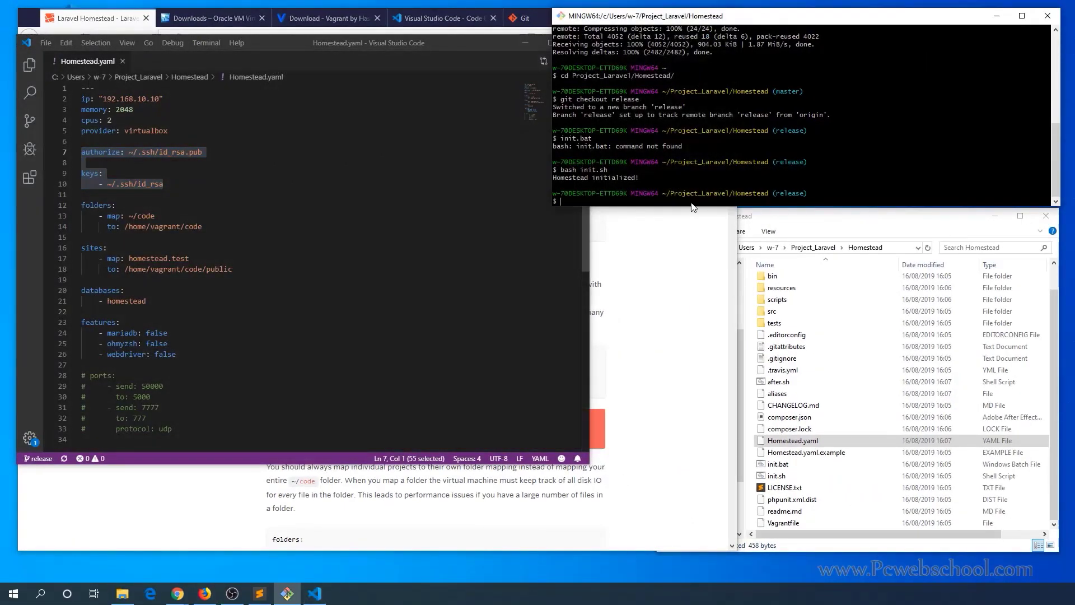
right_click(693, 206)
click(711, 236)
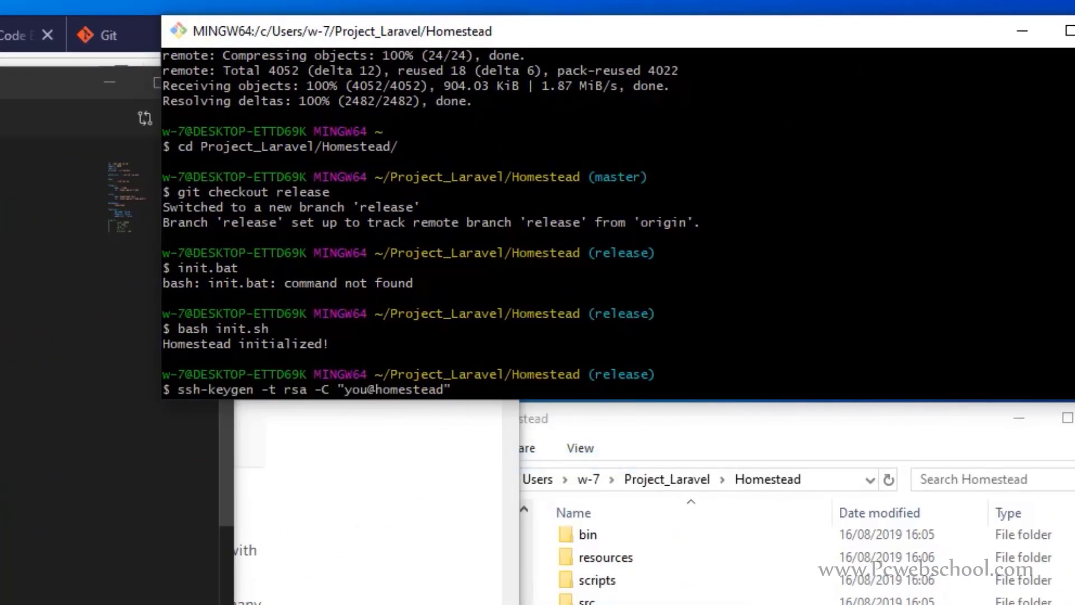
click(587, 479)
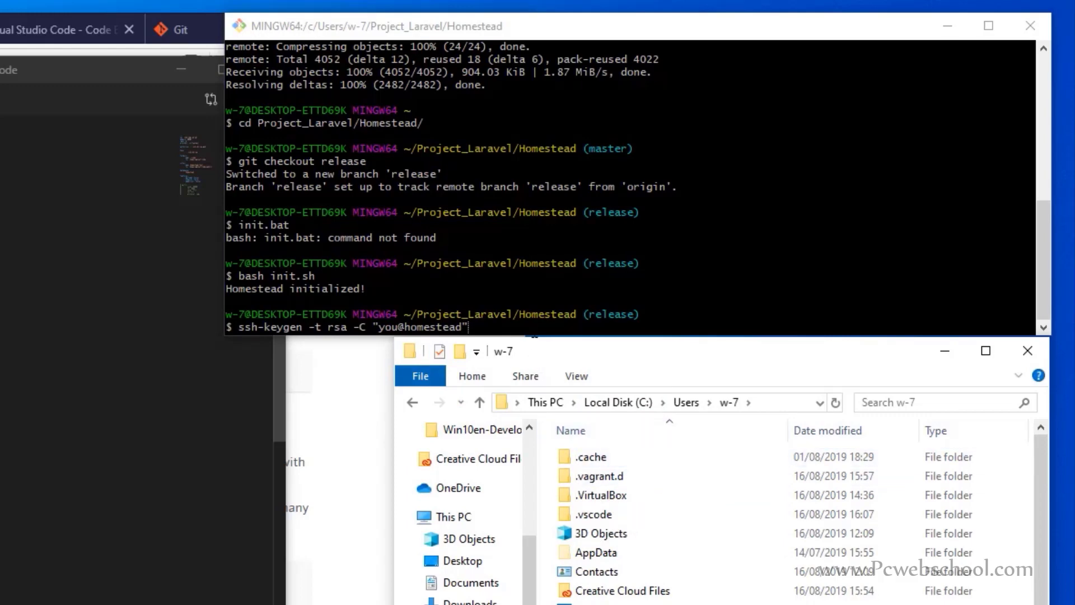
key(alt+Tab)
key(Return)
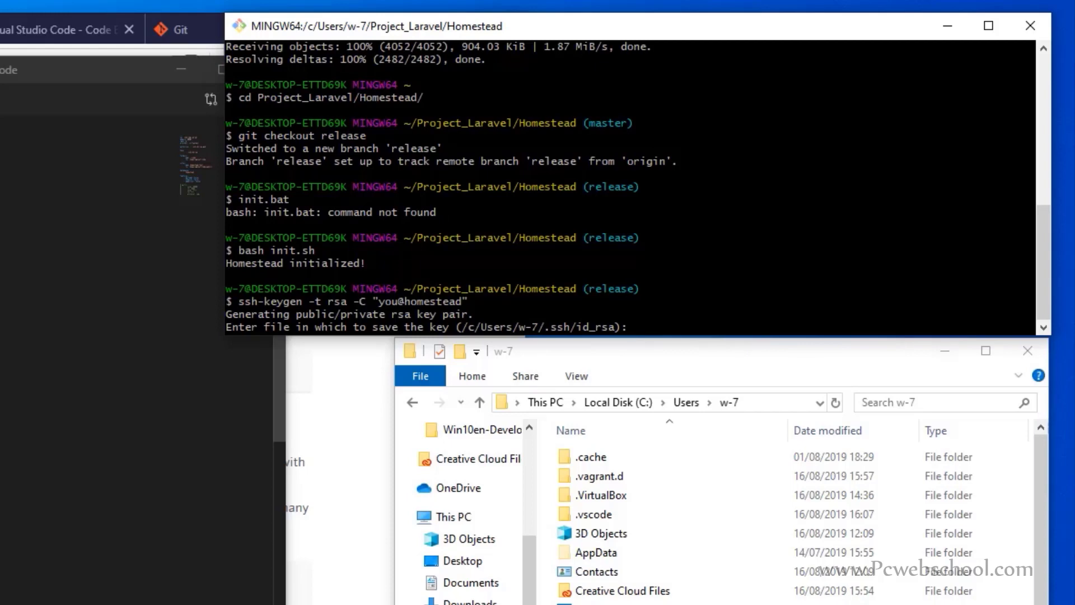
key(Return)
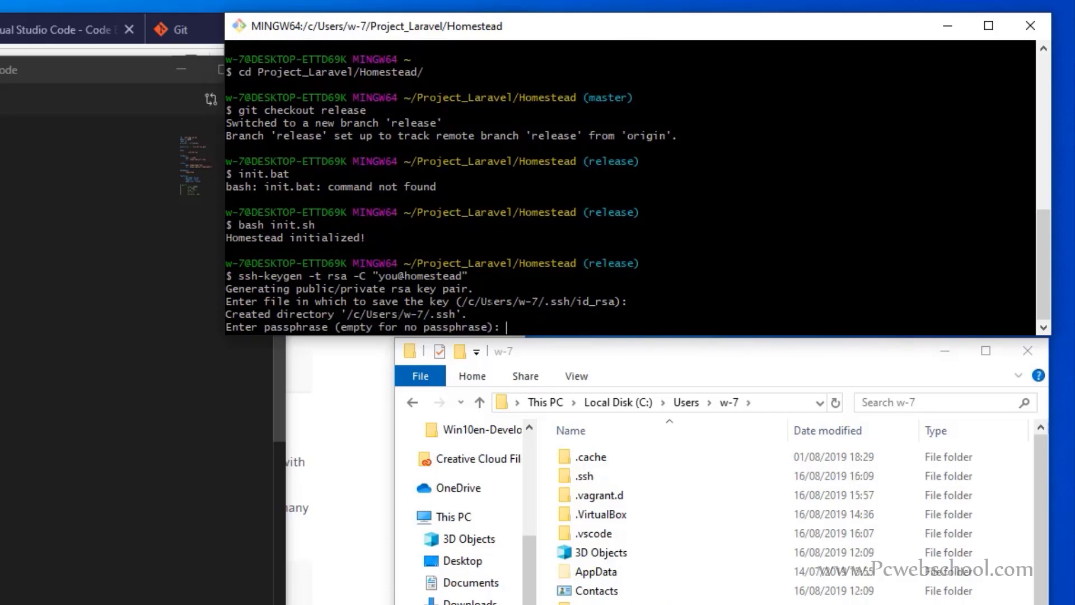
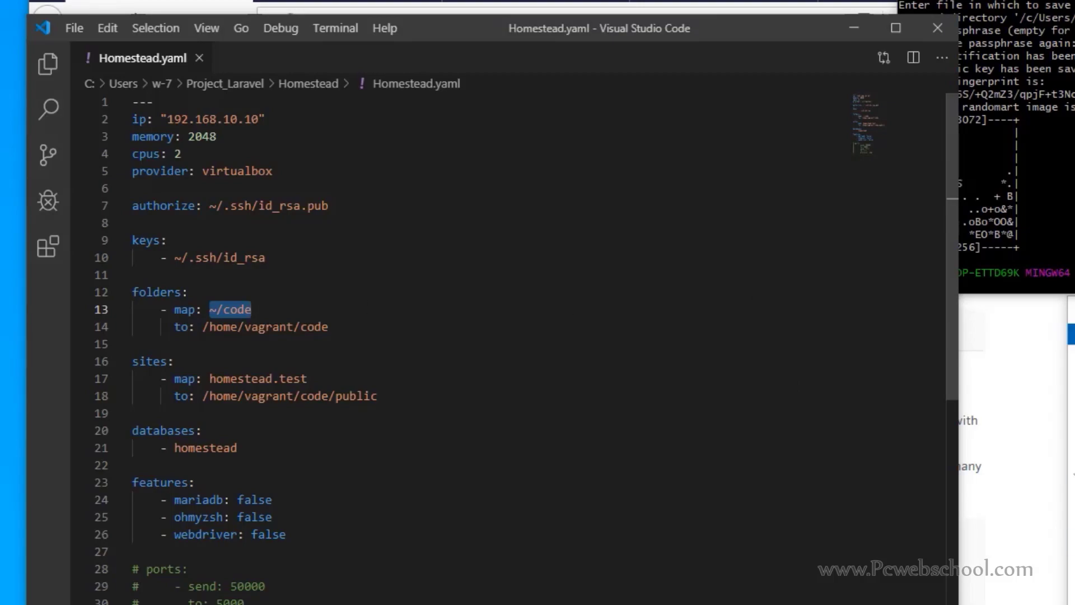
Open the Projects_Laravel folder on Local Disk (C:) in File Explorer and copy its path
click(959, 434)
double_click(893, 439)
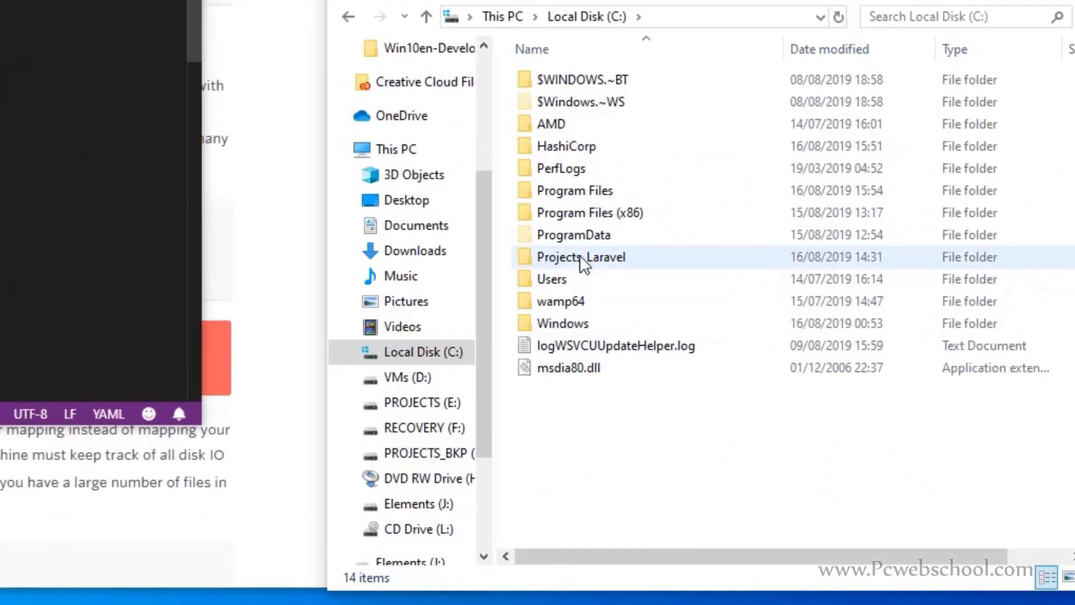
double_click(579, 254)
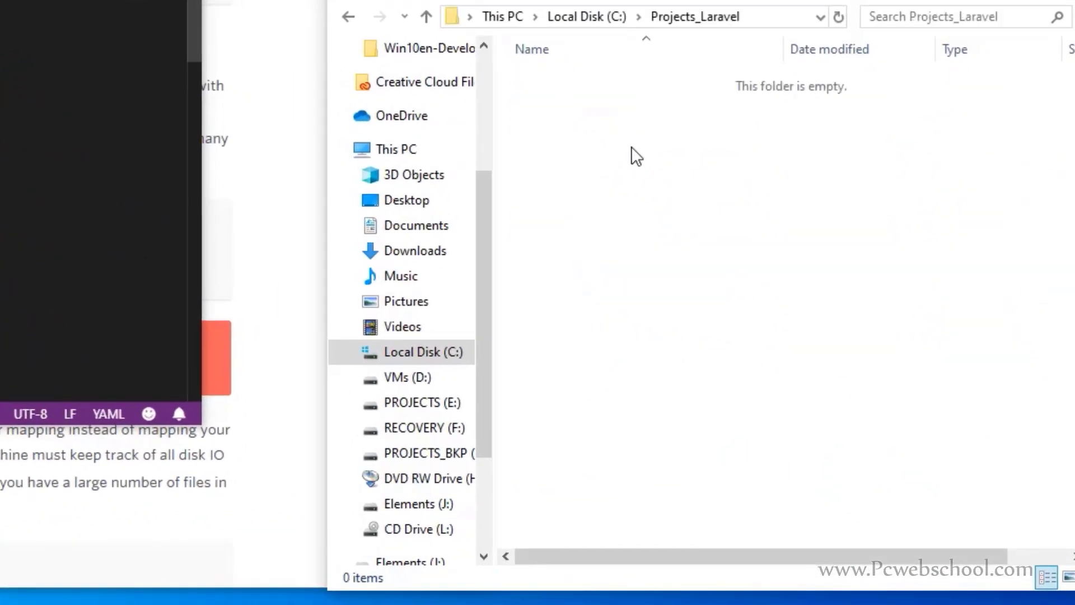
key(alt+Left)
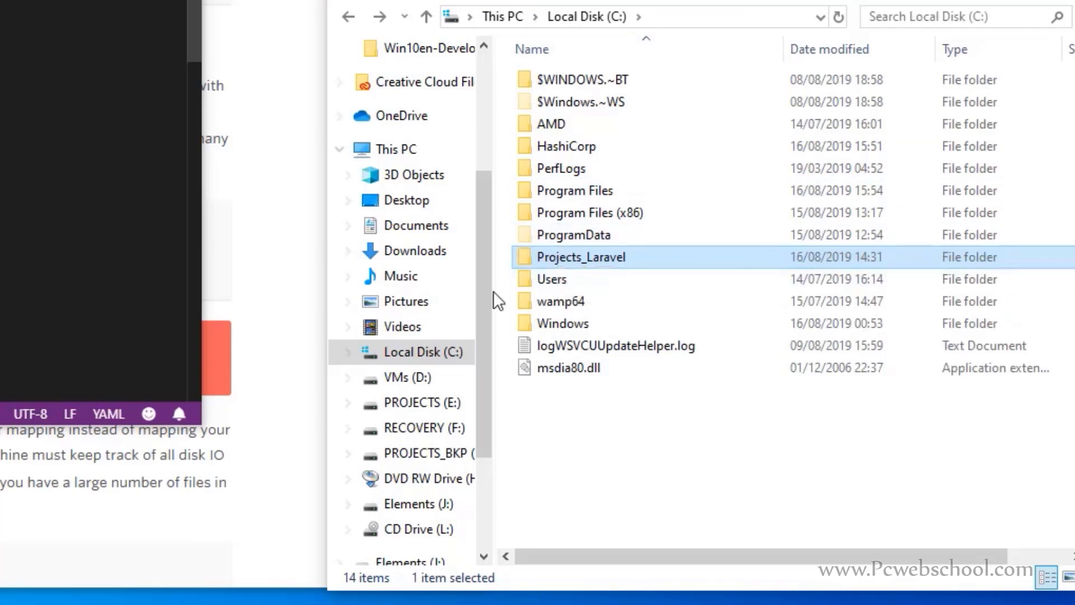
double_click(556, 257)
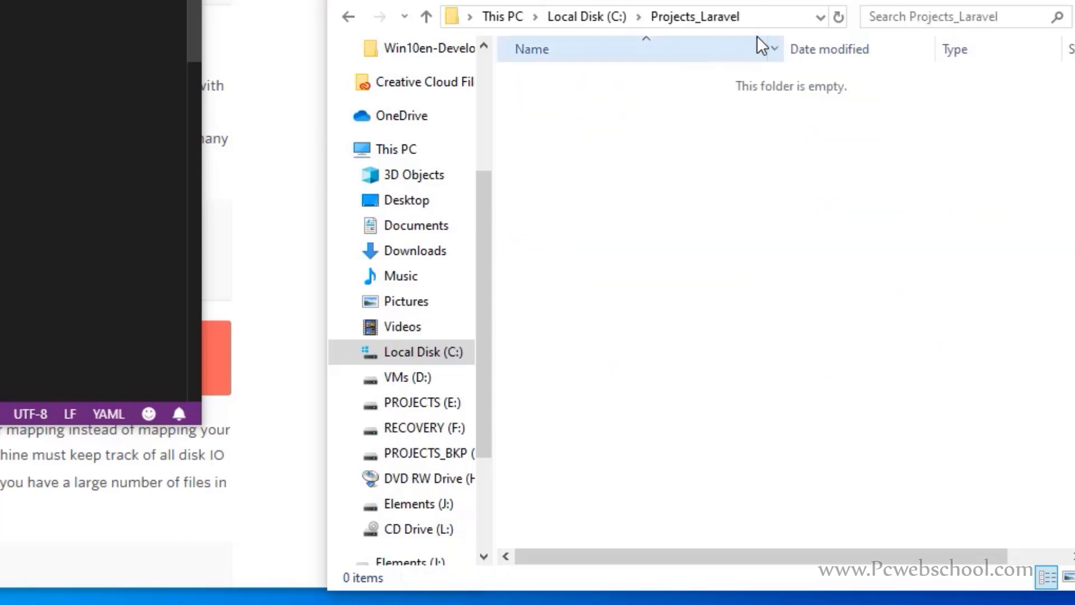
click(763, 11)
key(ctrl+c)
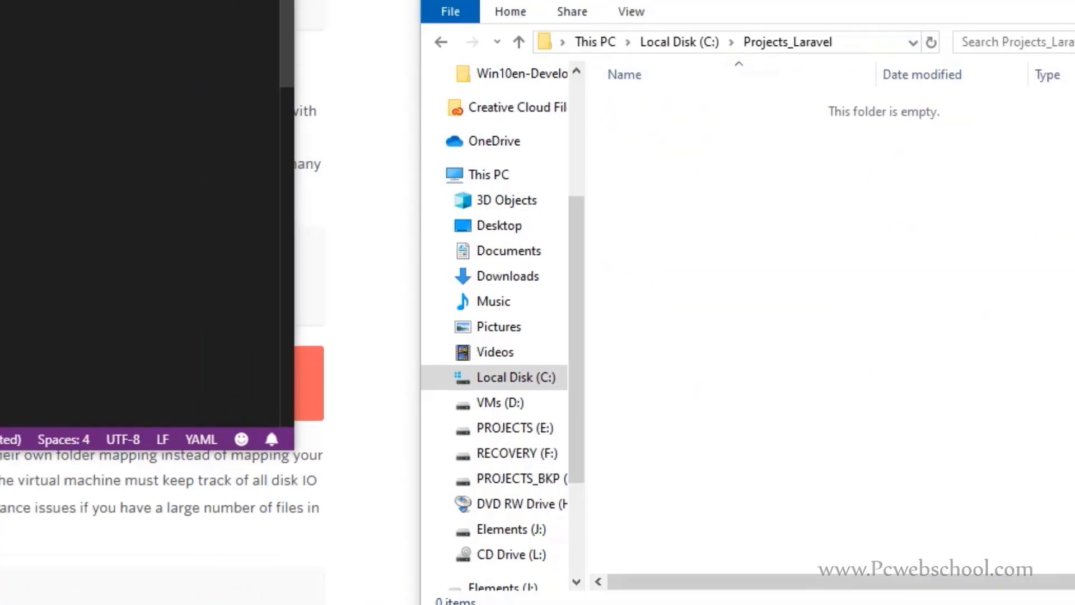
Replace the folders map value in Homestead.yaml with the copied path, written with a forward slash as C:/Projects_Laravel
drag(184, 190, 235, 190)
key(ctrl+v)
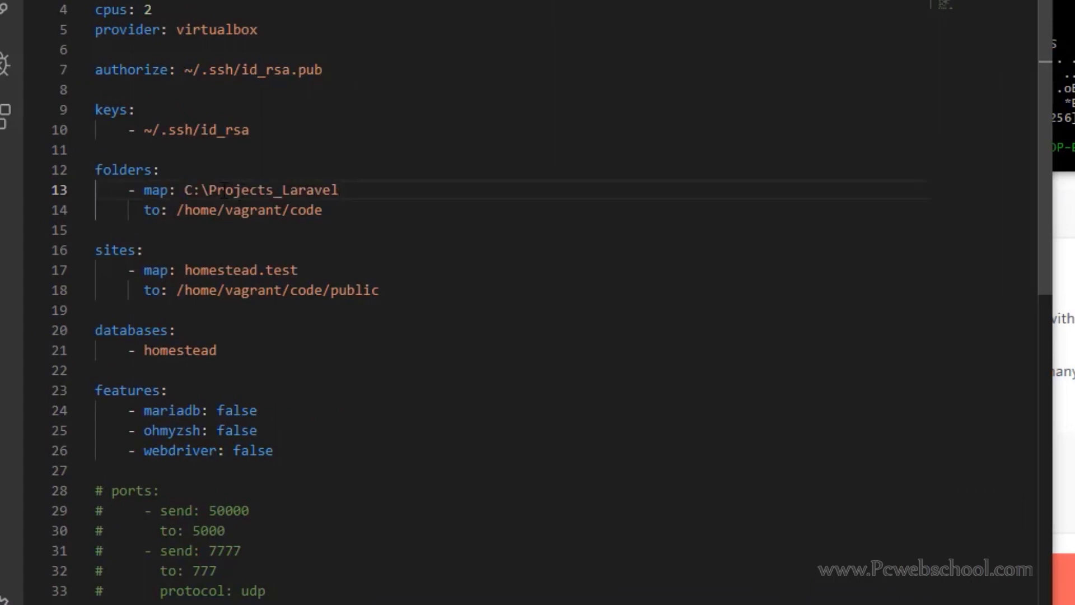
key(ctrl+shift+Left)
key(Left)
key(BackSpace)
text(/)
Replace code in the folders destination with the copied project folder name, making it /home/vagrant/Projects_Laravel
drag(178, 210, 324, 211)
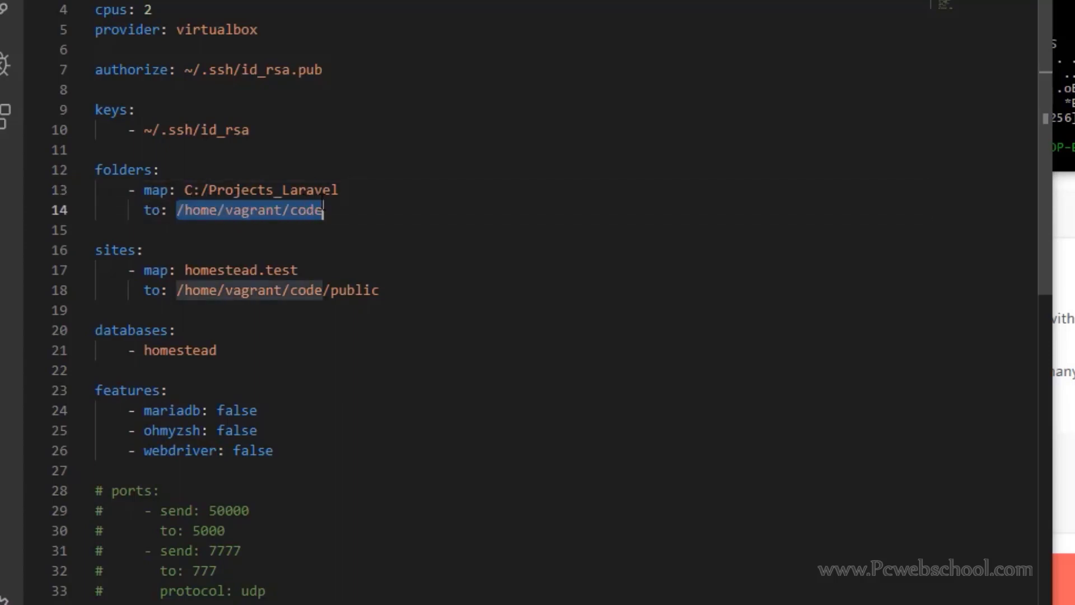
drag(178, 210, 323, 210)
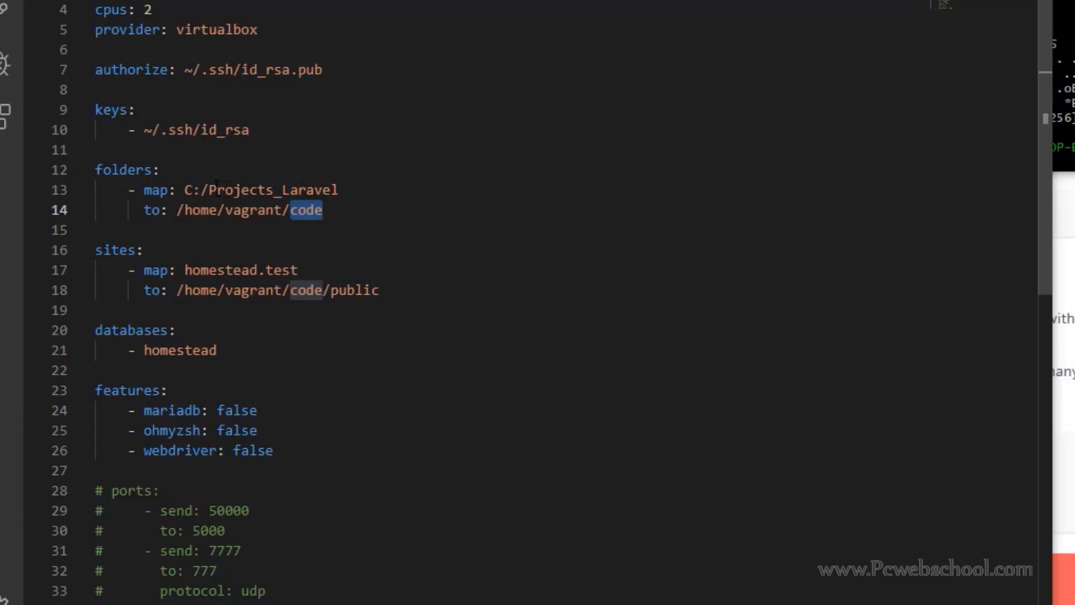
drag(210, 190, 340, 190)
double_click(300, 211)
drag(209, 190, 348, 191)
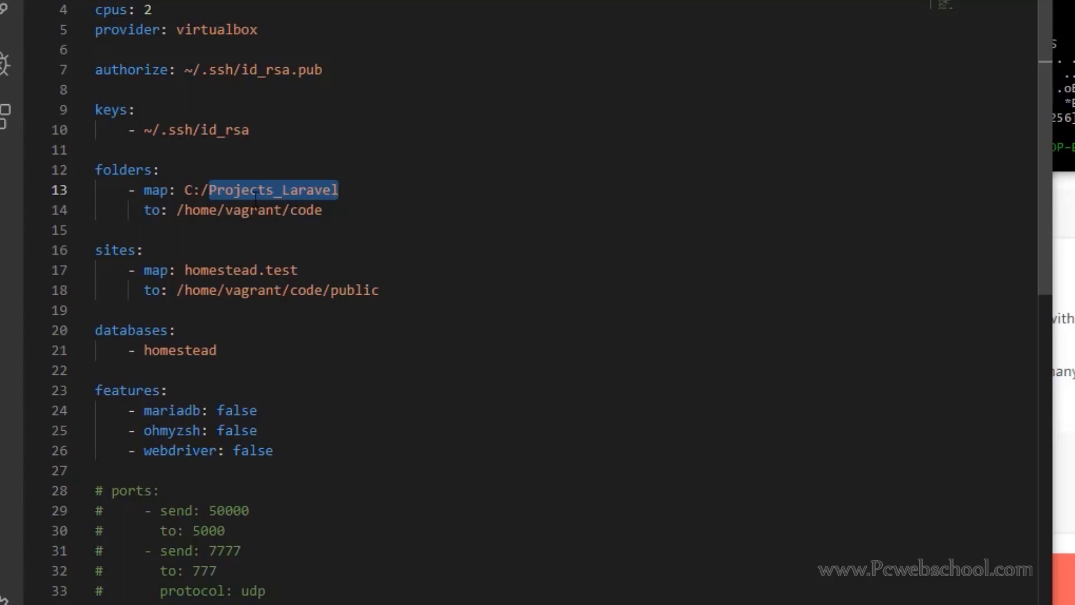
drag(209, 190, 344, 190)
right_click(344, 191)
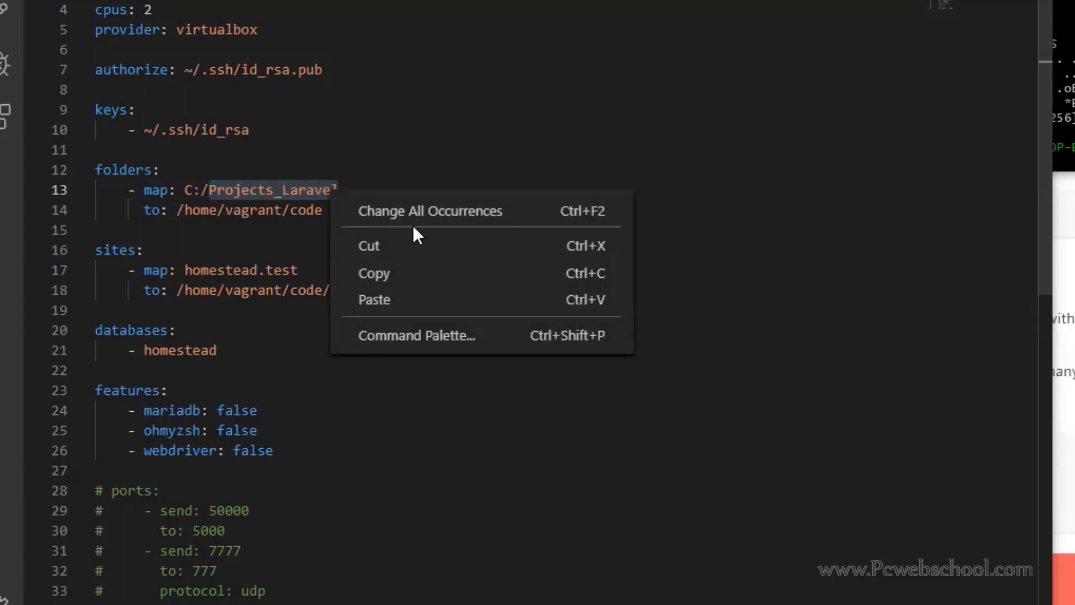
click(392, 271)
double_click(307, 210)
right_click(320, 212)
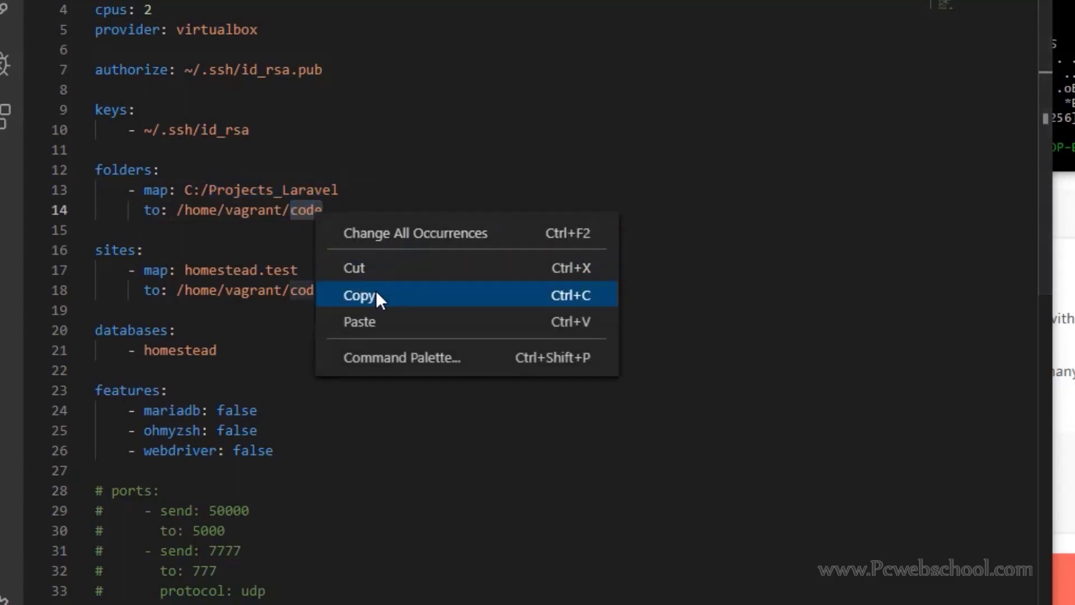
click(384, 315)
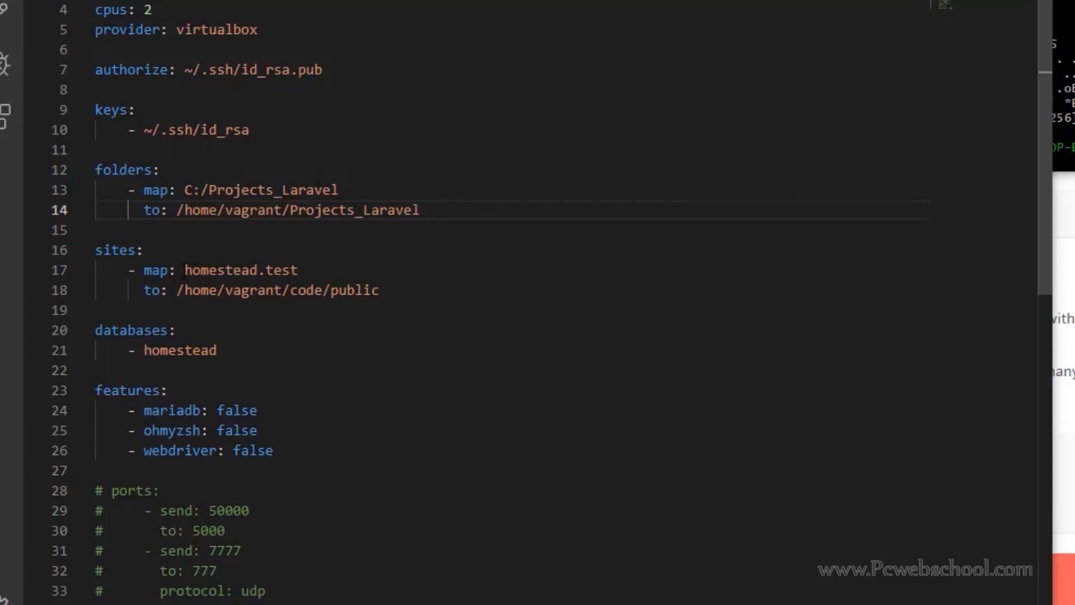
Copy the folders destination path over /home/vagrant/code in the sites destination, giving /home/vagrant/Projects_Laravel/public
drag(185, 270, 300, 270)
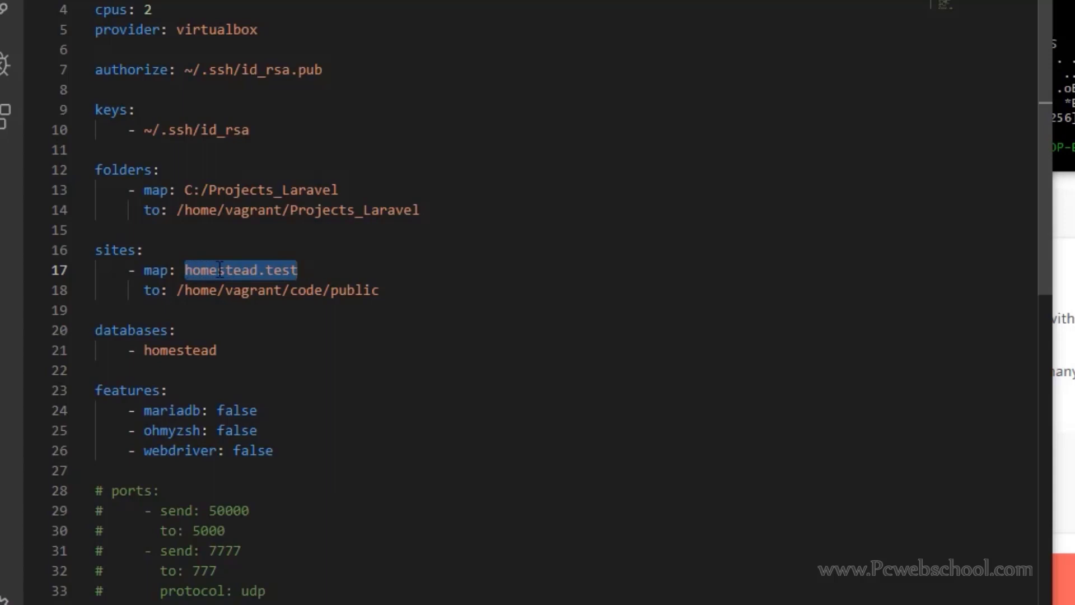
click(185, 270)
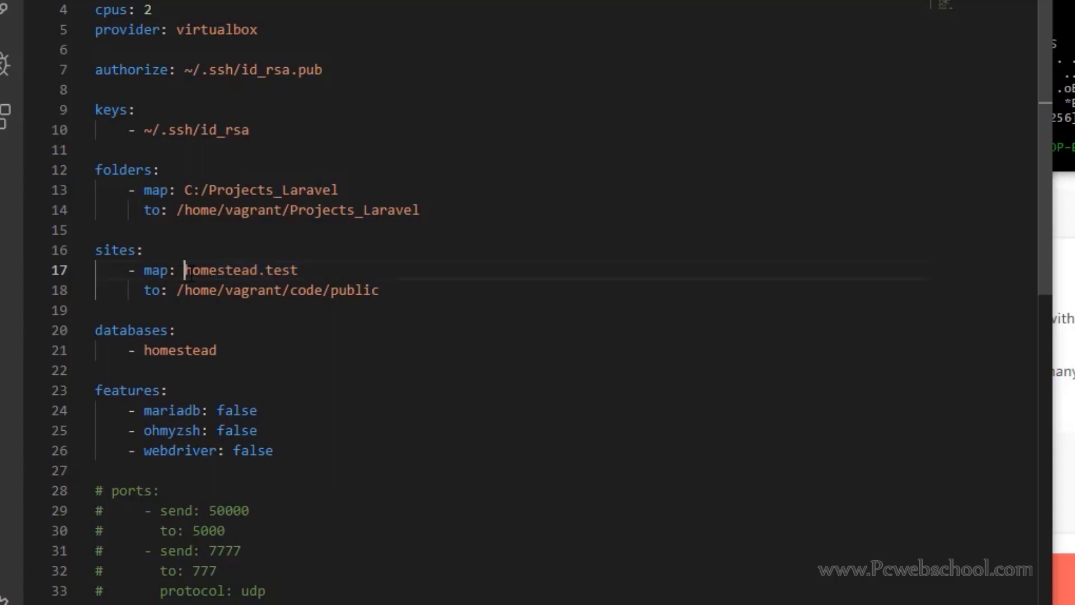
drag(184, 270, 317, 262)
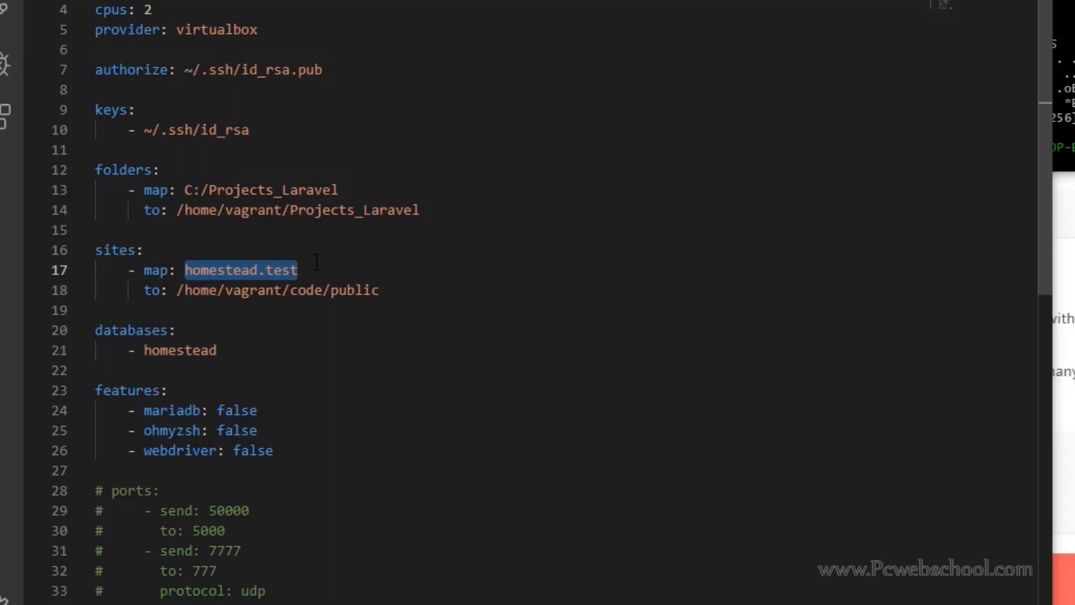
drag(177, 290, 366, 293)
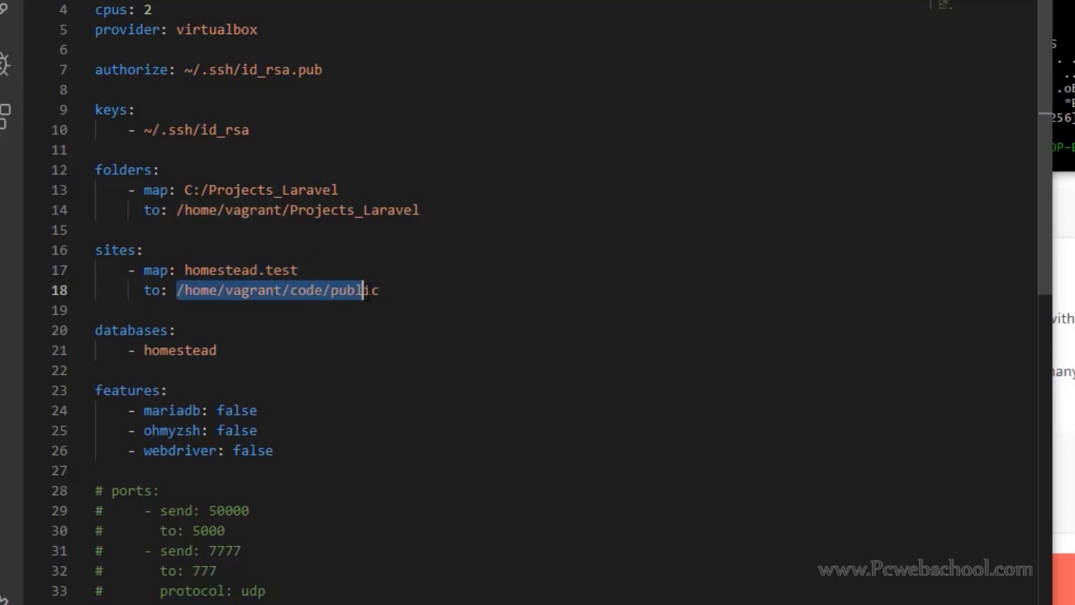
drag(177, 290, 364, 291)
drag(177, 210, 421, 210)
key(ctrl+c)
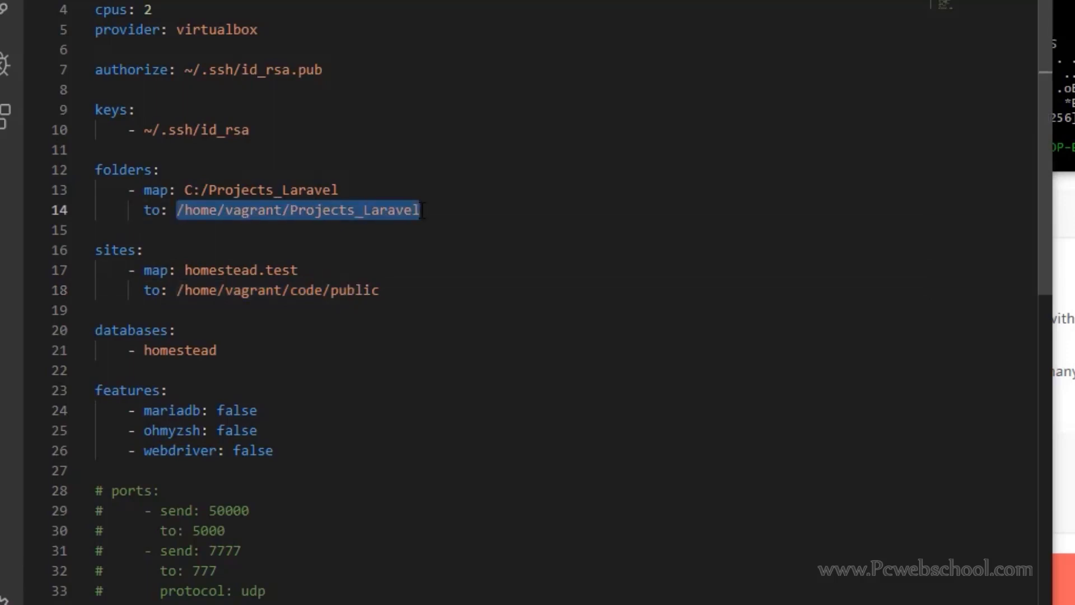
drag(178, 290, 323, 291)
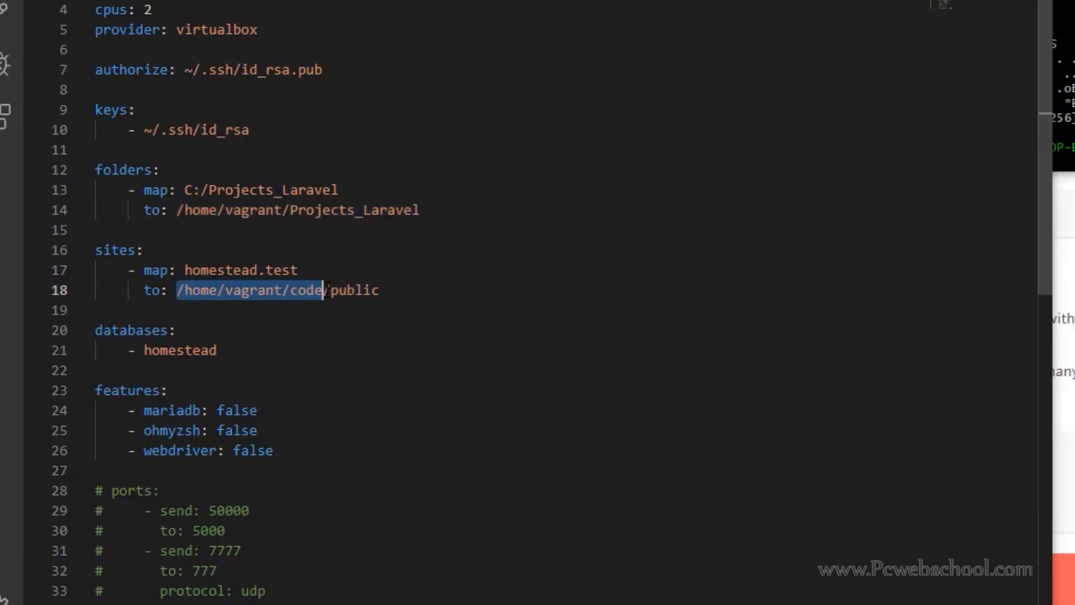
key(ctrl+v)
Insert Project1/ before public in the sites destination so it reads /home/vagrant/Projects_Laravel/Project1/public
double_click(467, 291)
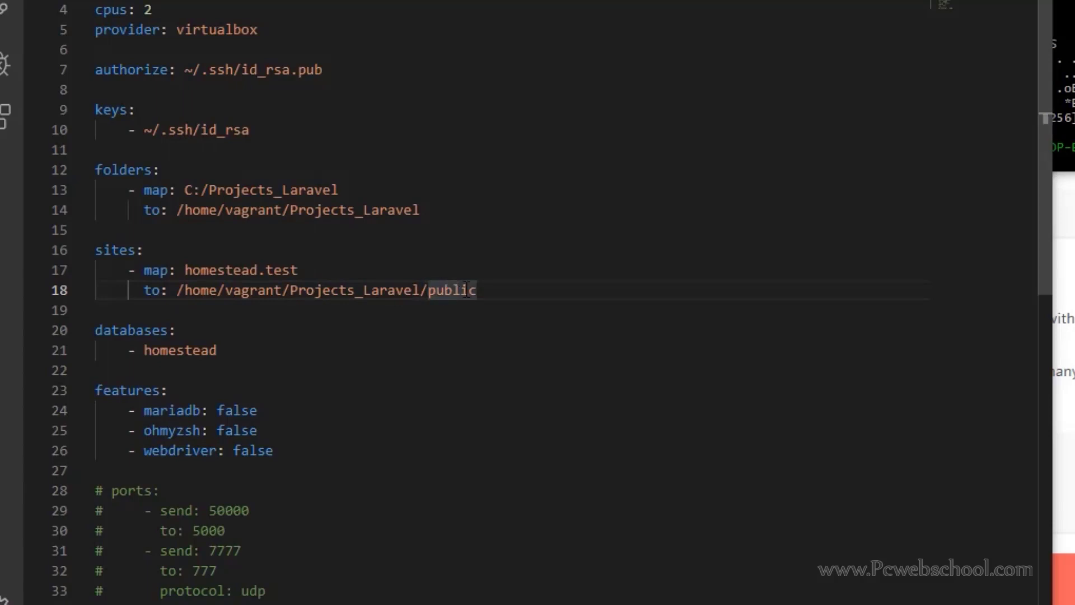
key(Left)
text(Project)
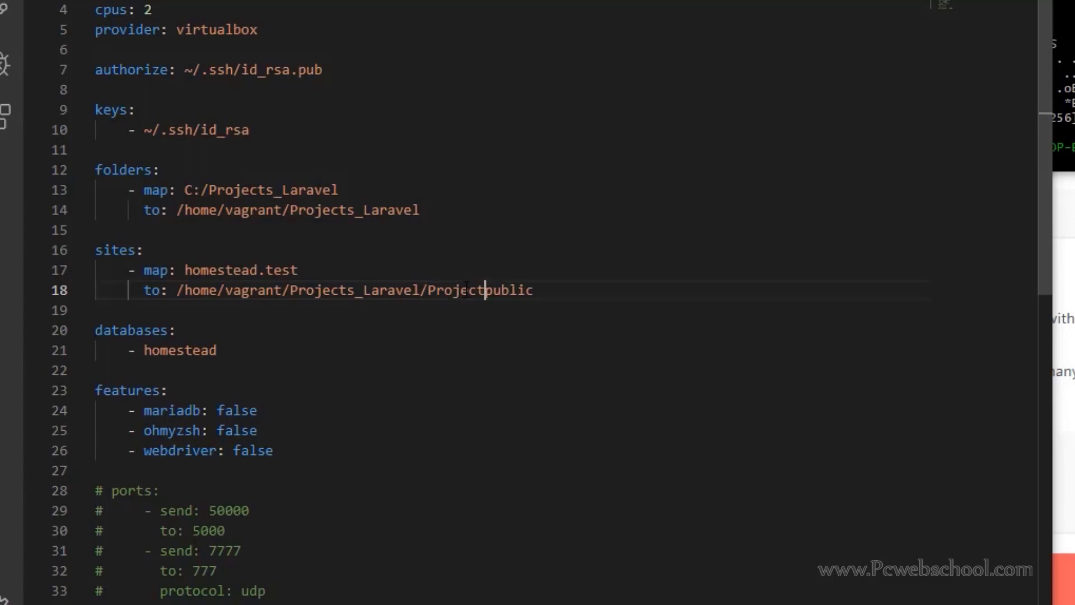
text(1/)
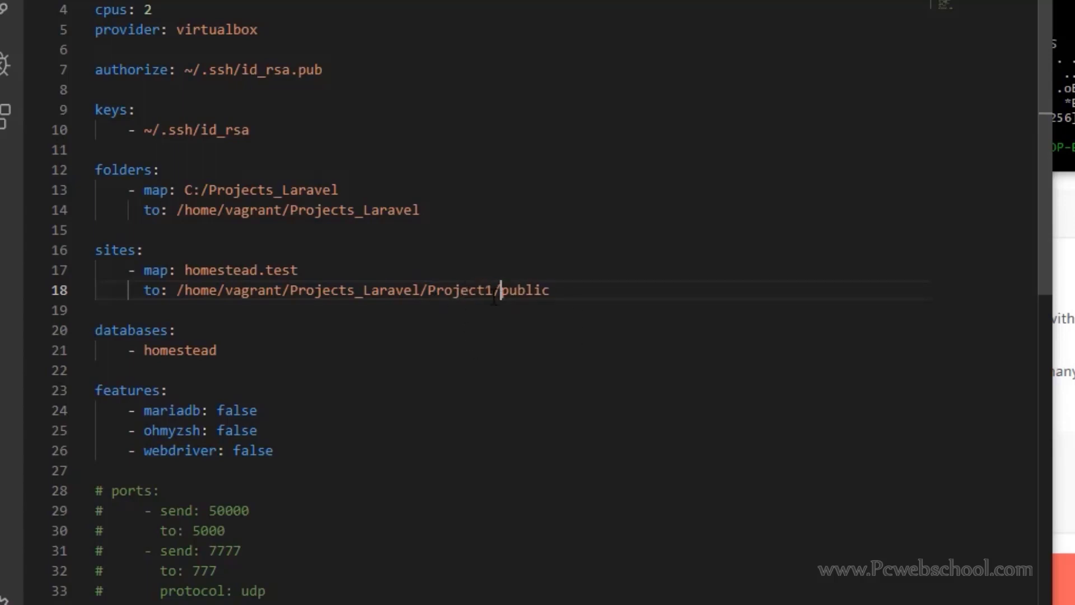
shift+click(558, 290)
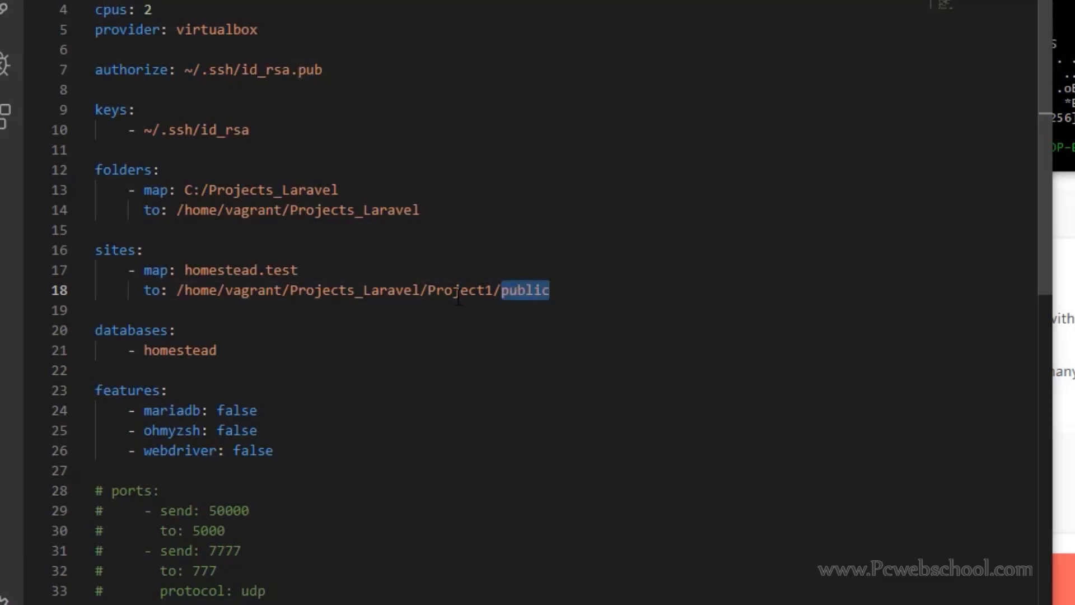
click(429, 290)
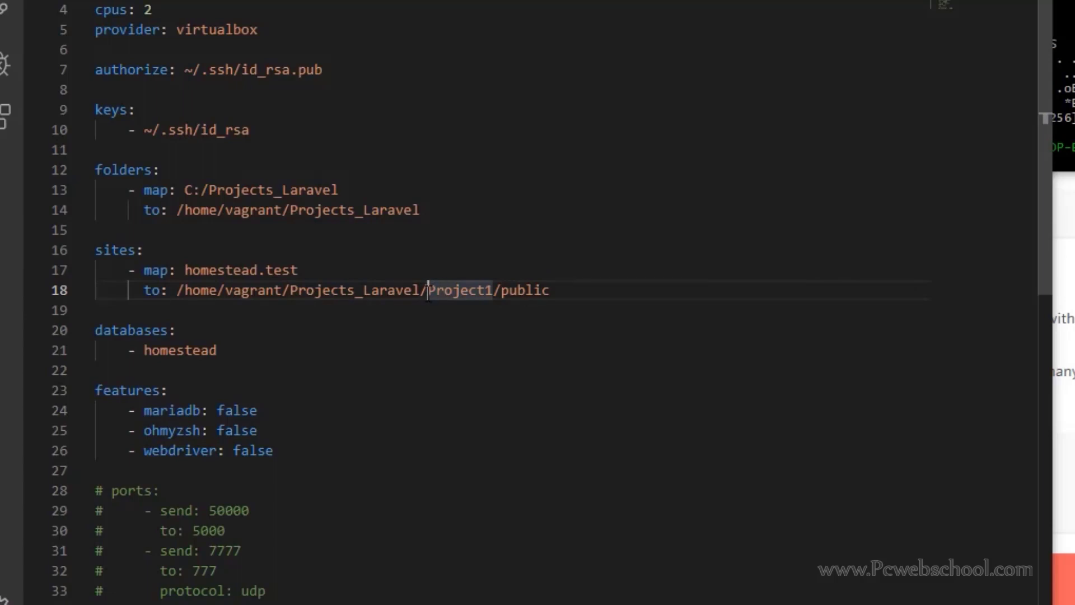
drag(429, 290, 492, 290)
click(583, 290)
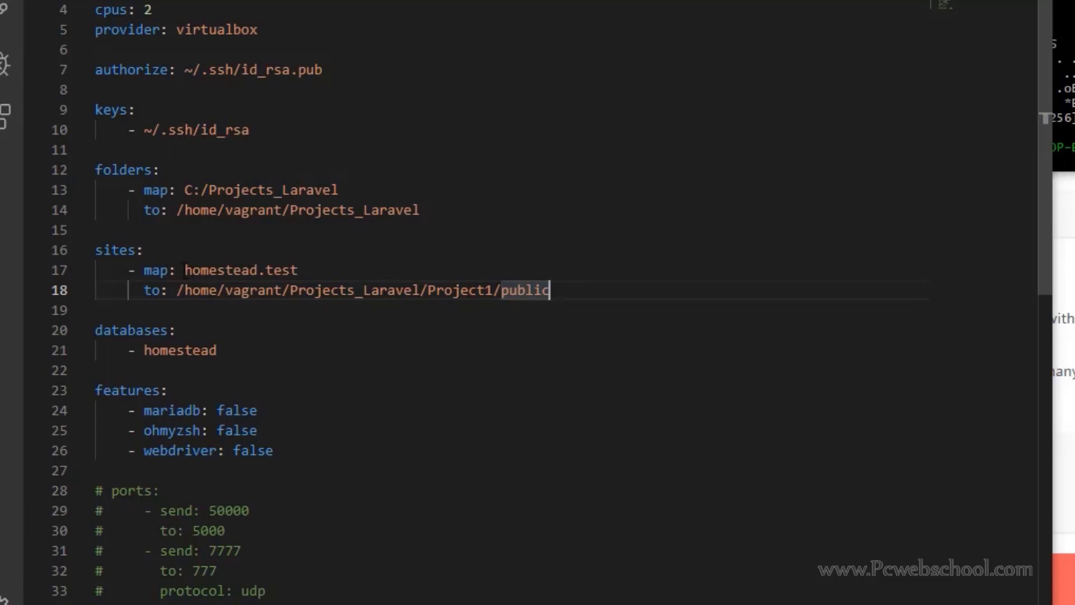
Browse in File Explorer to the C:\Windows\System32\drivers\etc folder
drag(185, 271, 298, 271)
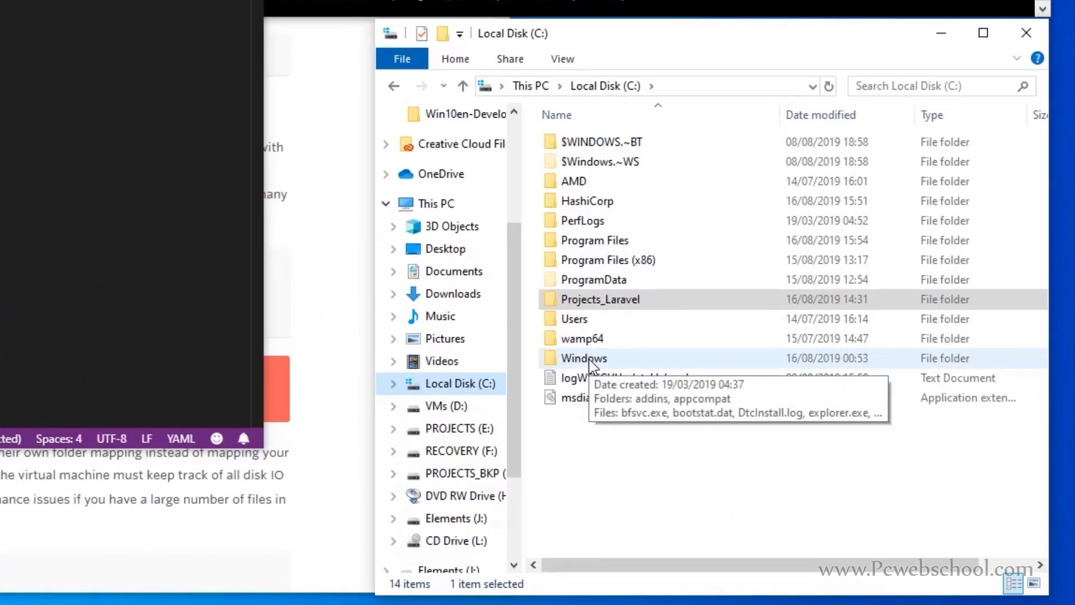
double_click(591, 363)
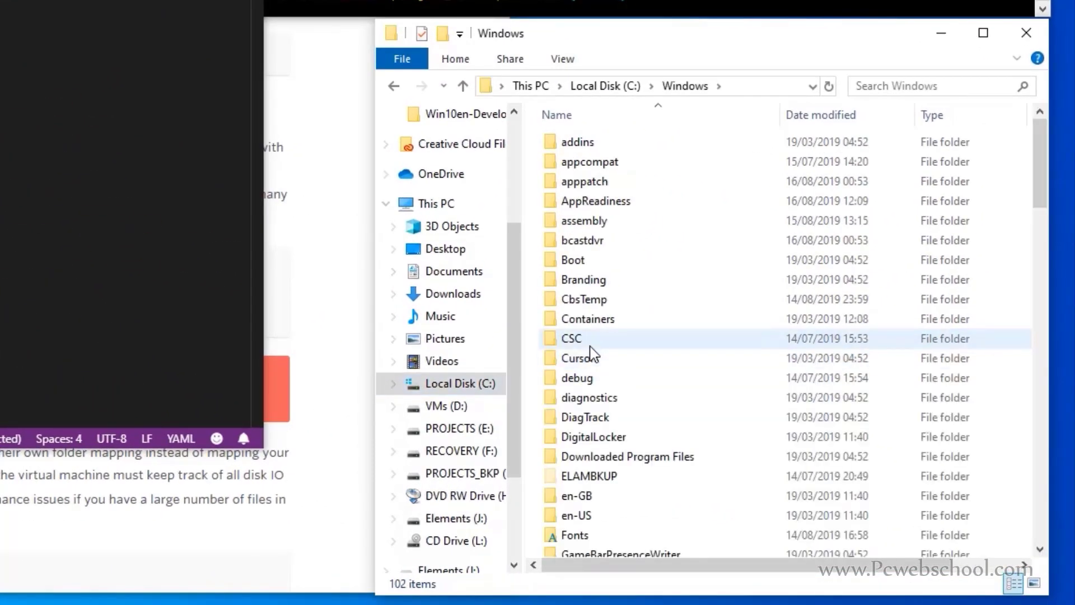
scroll(595, 352, down, 4)
scroll(595, 315, down, 14)
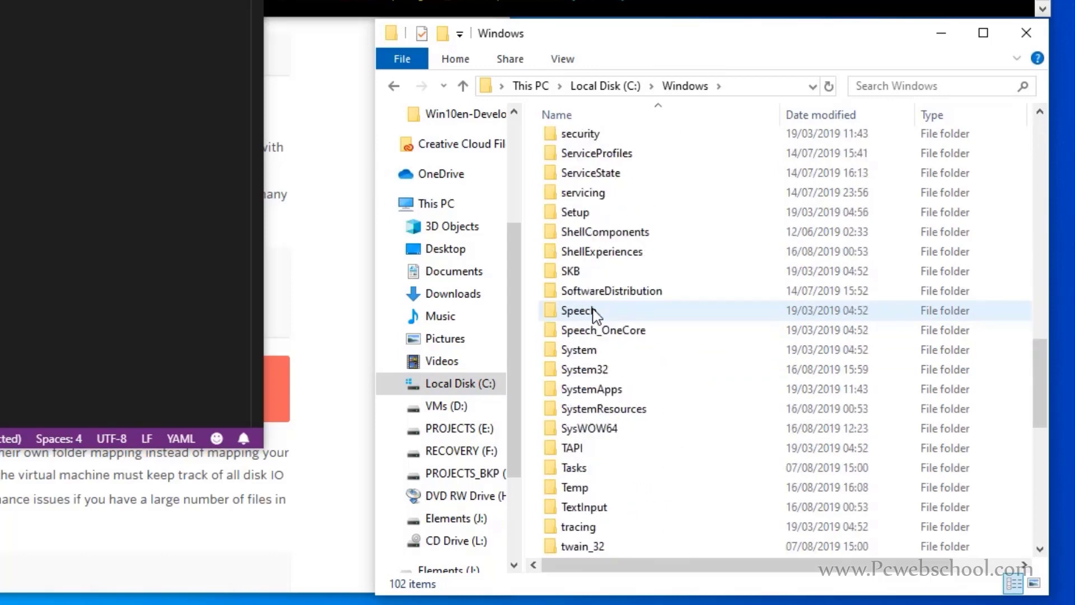
double_click(595, 372)
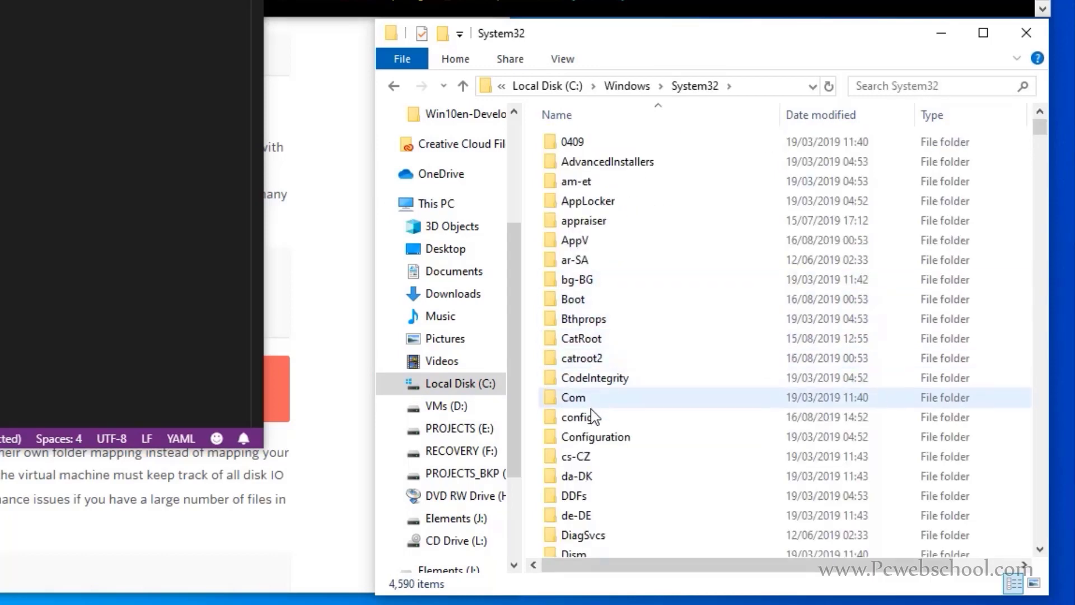
scroll(590, 414, down, 3)
double_click(590, 427)
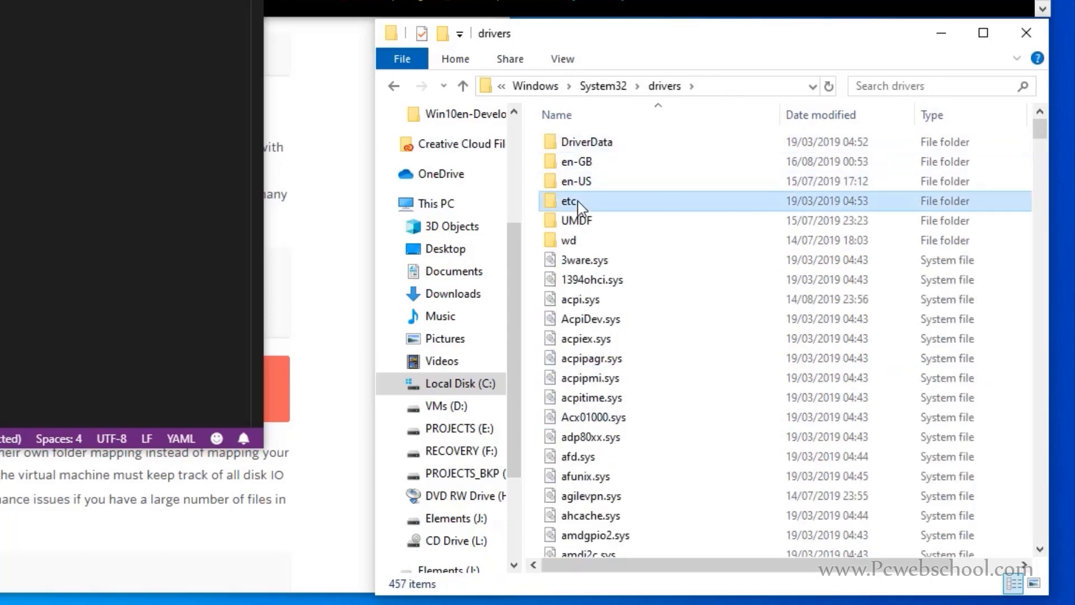
double_click(574, 203)
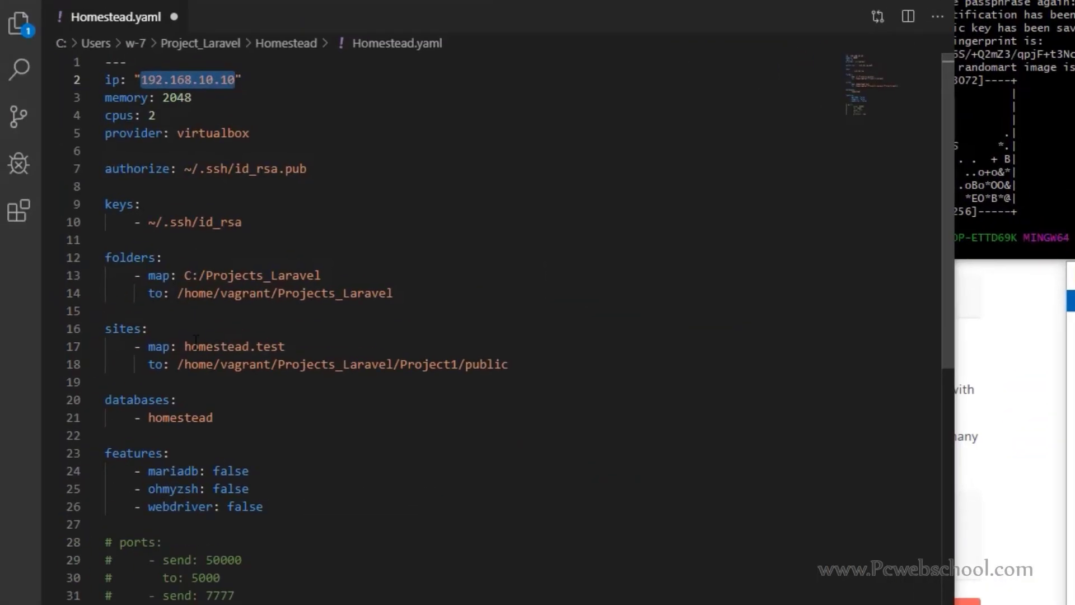
Open the hosts file from the etc folder in Notepad++ and place its window beside Homestead.yaml
drag(184, 346, 328, 350)
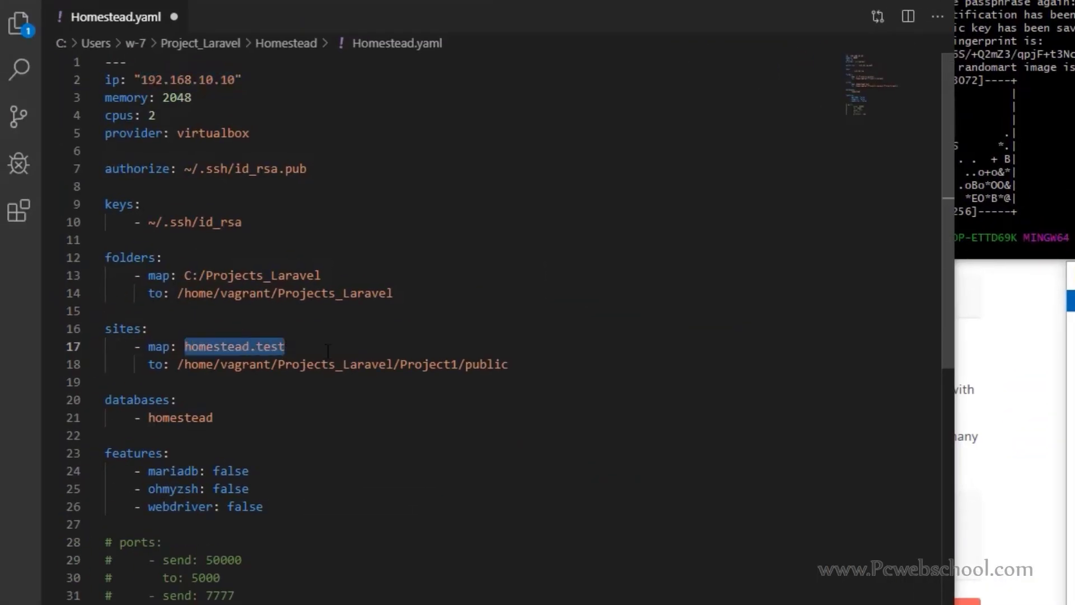
right_click(617, 250)
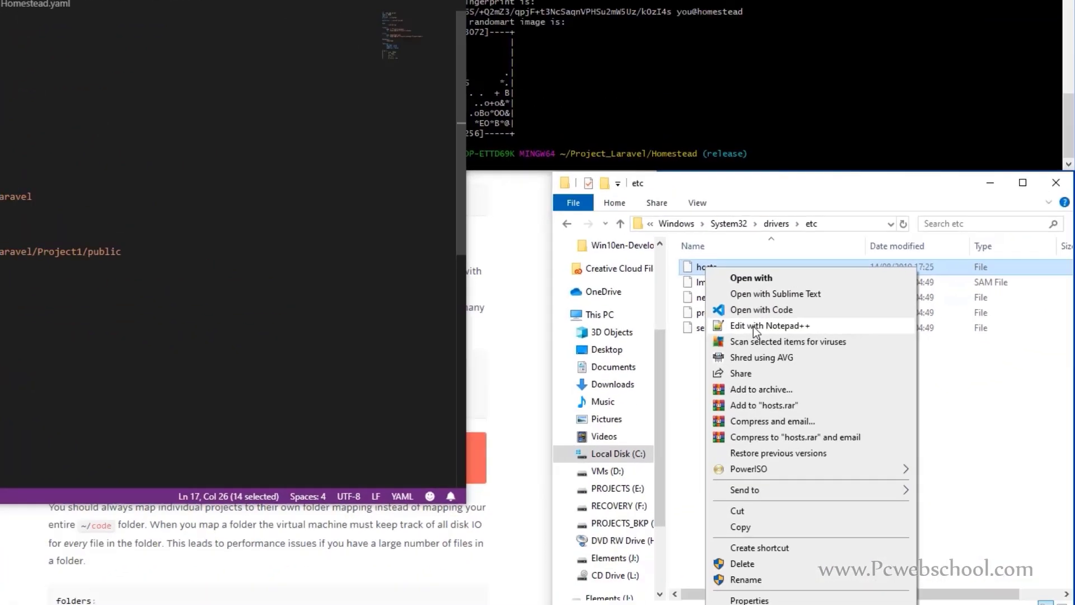
click(681, 326)
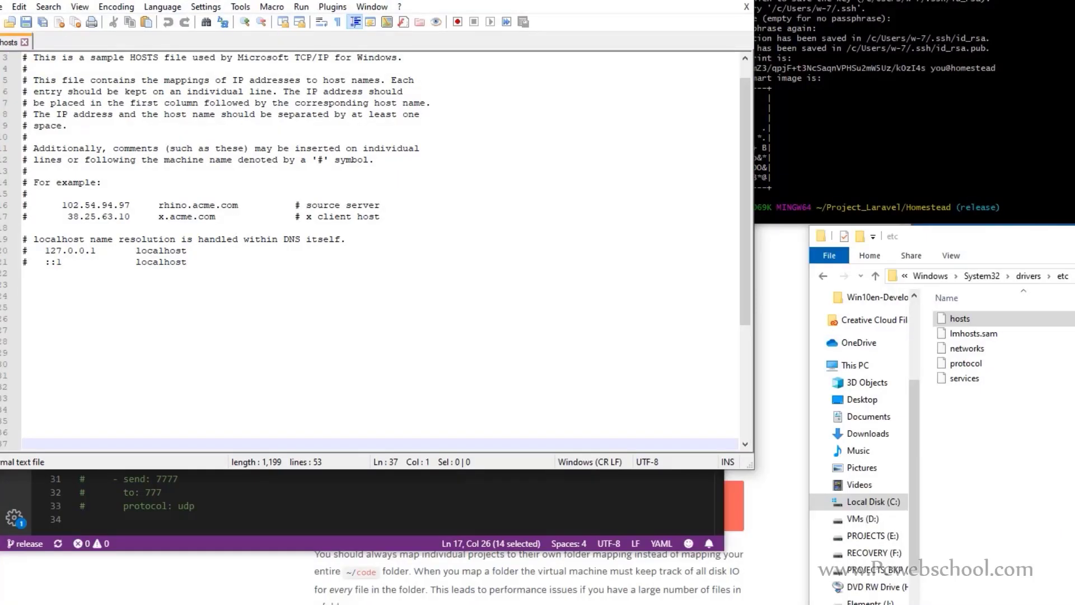
drag(339, 1, 799, 76)
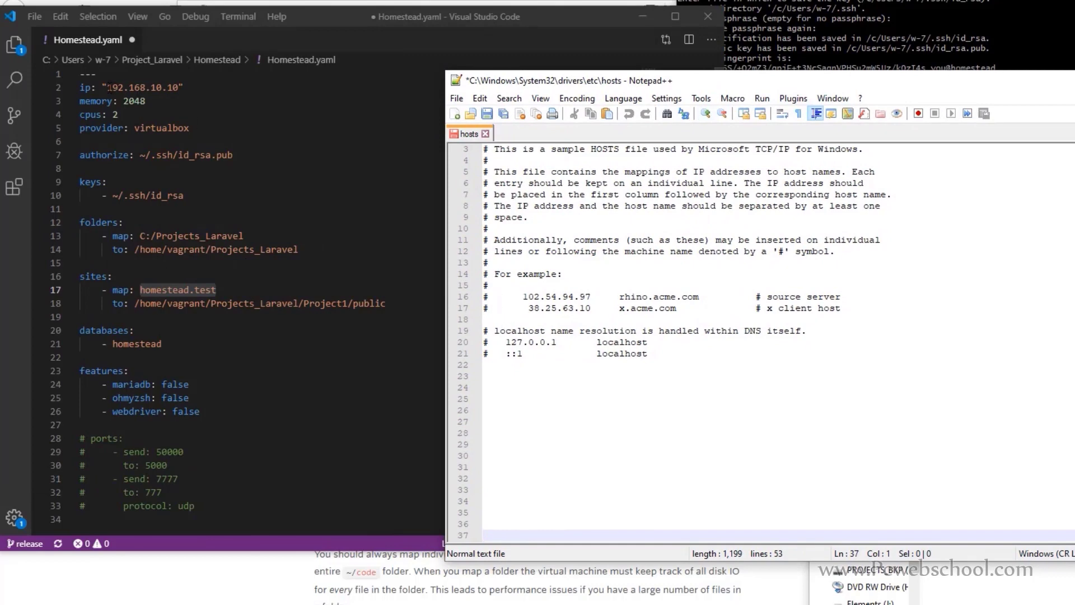
Copy the IP address 192.168.10.10 from Homestead.yaml onto a new line below the localhost entries in hosts
drag(109, 88, 180, 88)
right_click(182, 89)
click(209, 139)
click(860, 345)
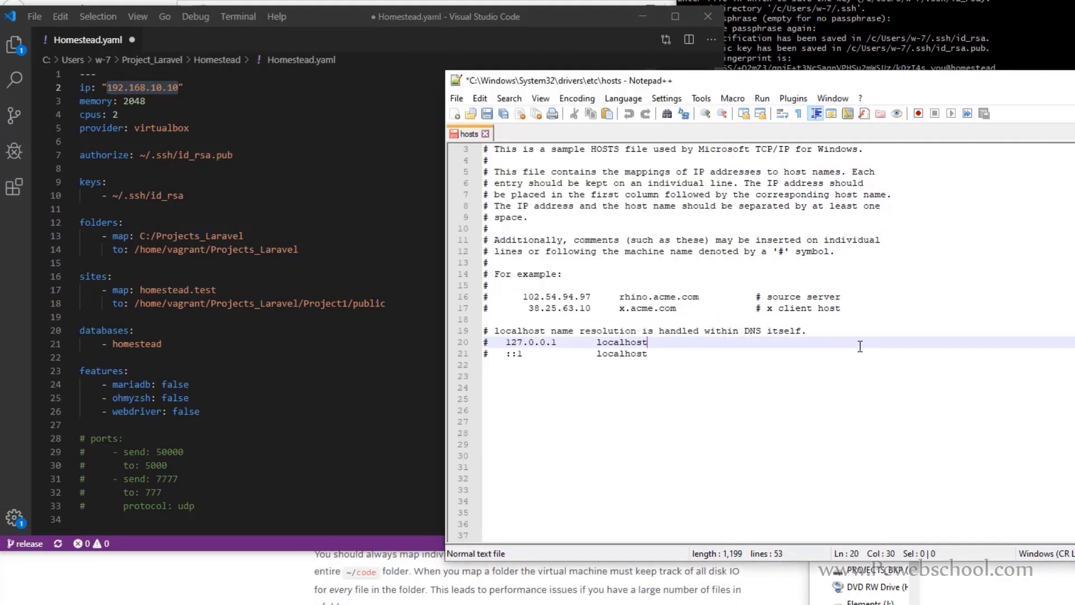
key(Down)
key(Return)
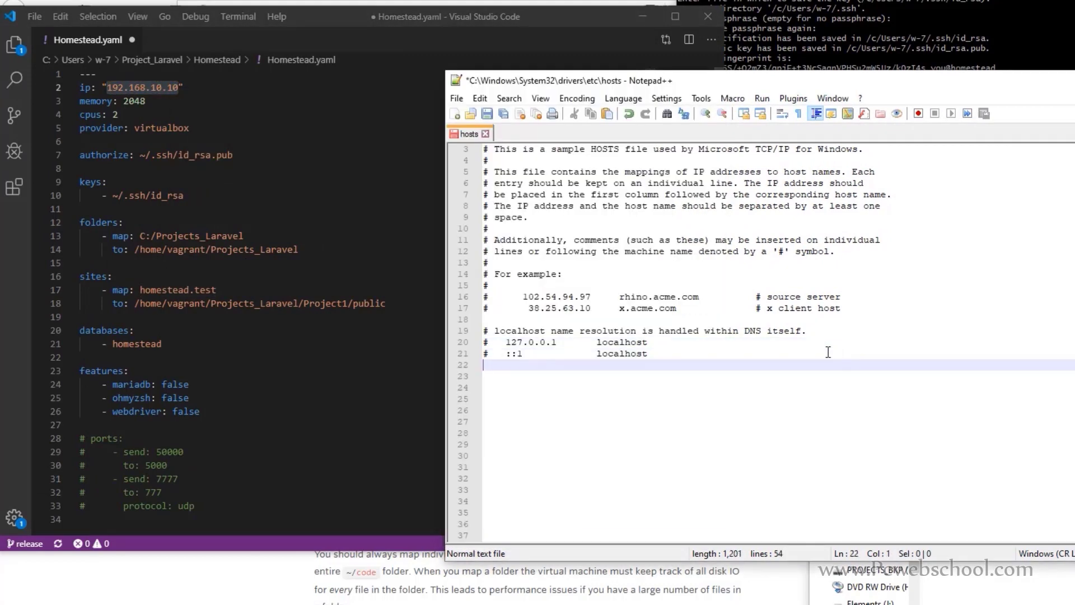
right_click(821, 364)
click(865, 406)
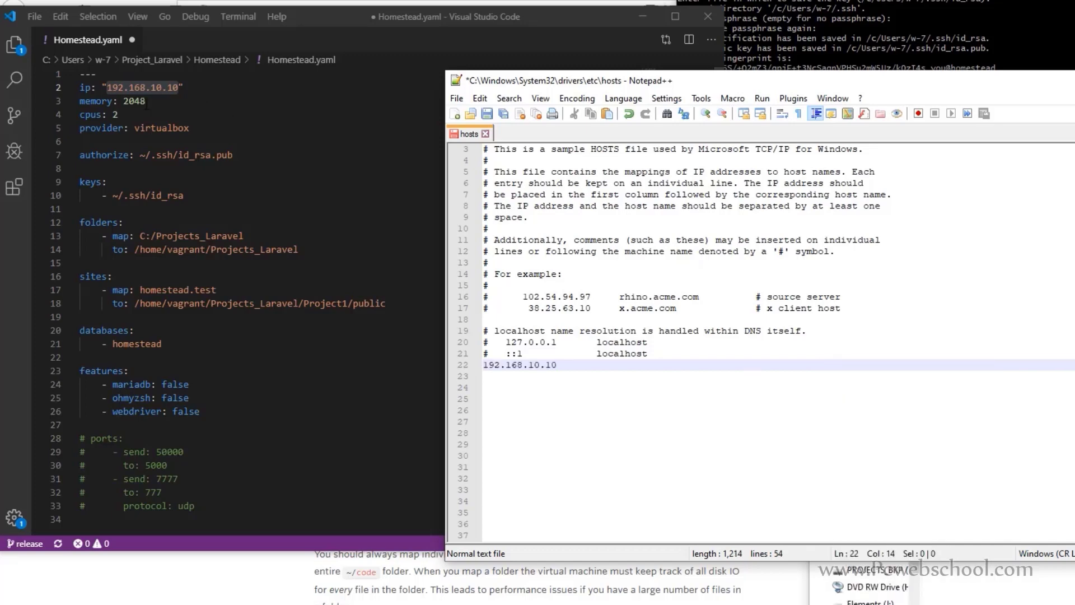
Copy the sites map value homestead.test from Homestead.yaml and add it after 192.168.10.10 in hosts, separated by spaces
click(150, 288)
drag(140, 289, 216, 289)
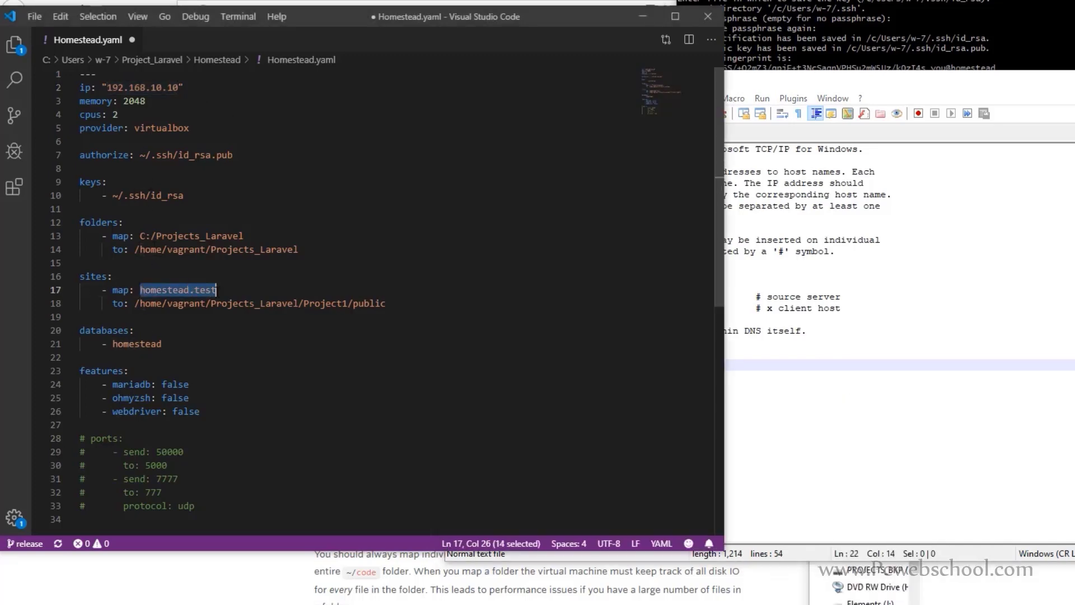
right_click(209, 292)
click(250, 349)
click(669, 371)
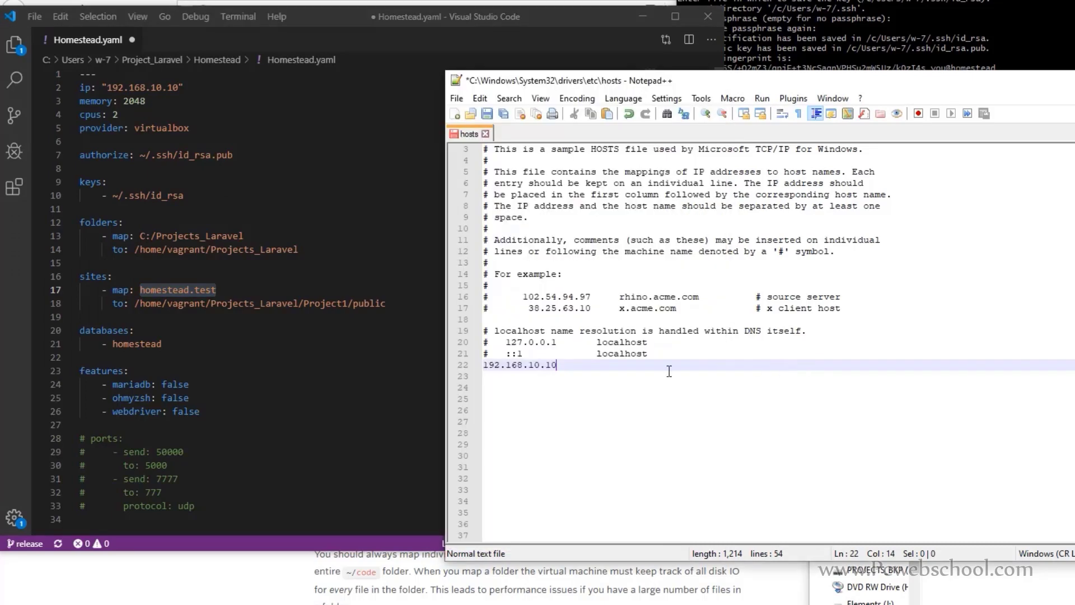
right_click(627, 364)
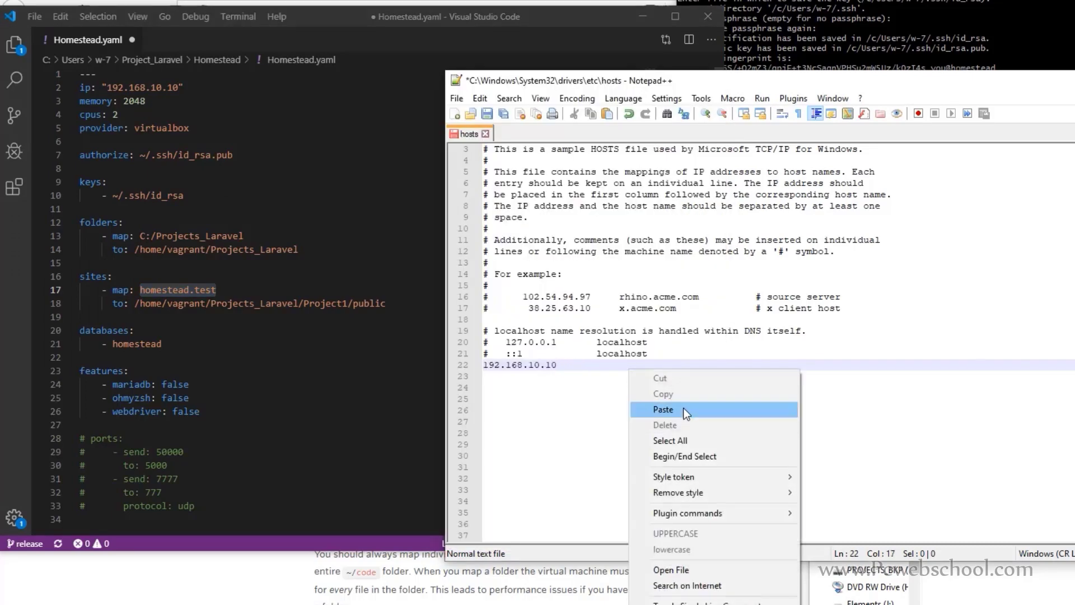
click(683, 407)
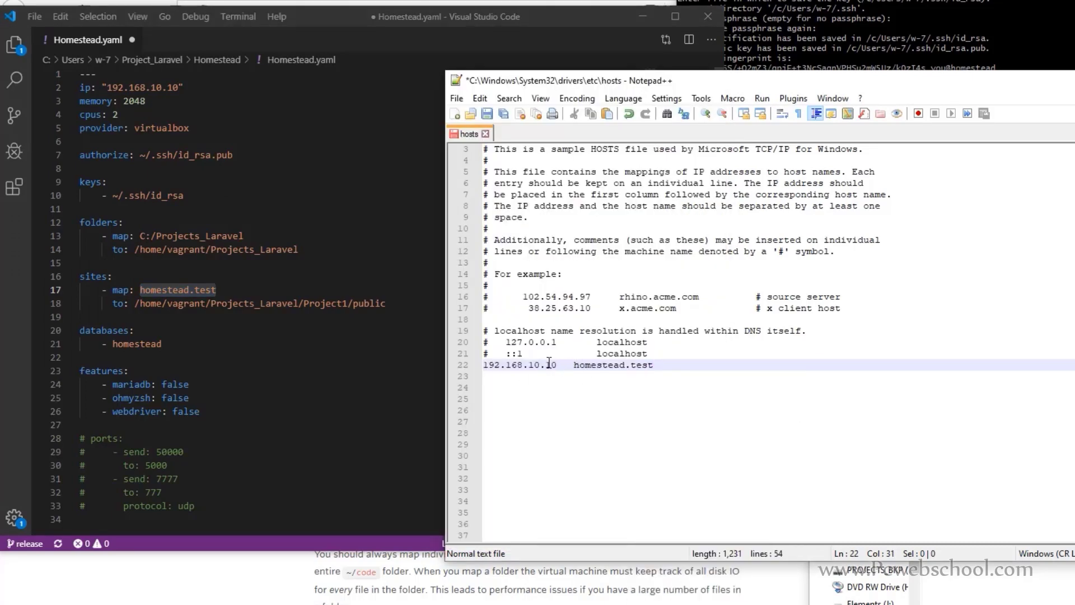
Insert a blank line above the 192.168.10.10 entry and try to save hosts, declining to launch in Administrator mode
click(657, 353)
key(Return)
click(739, 376)
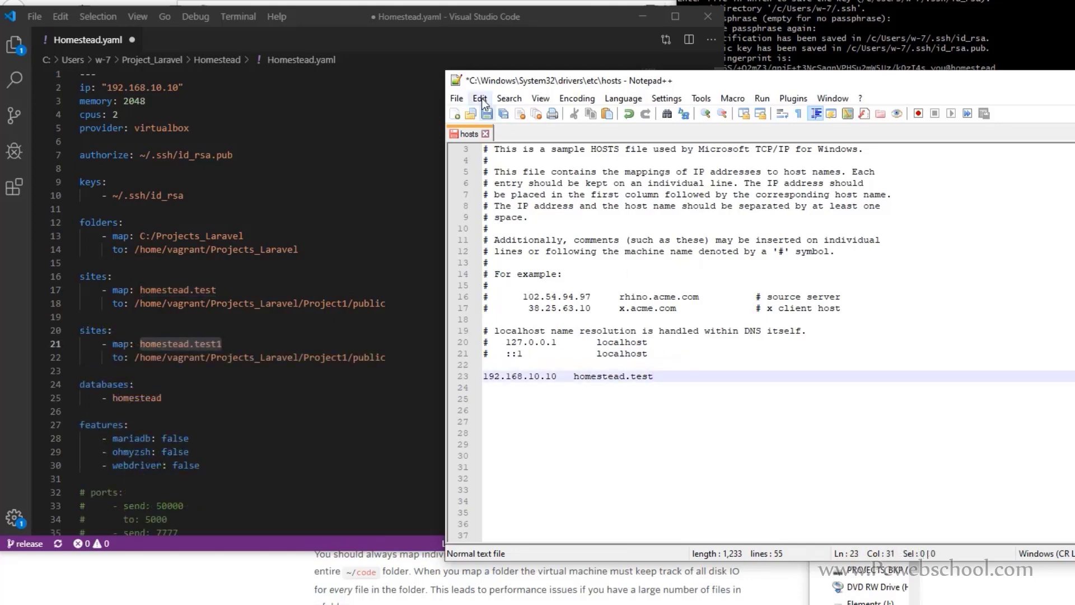
click(486, 115)
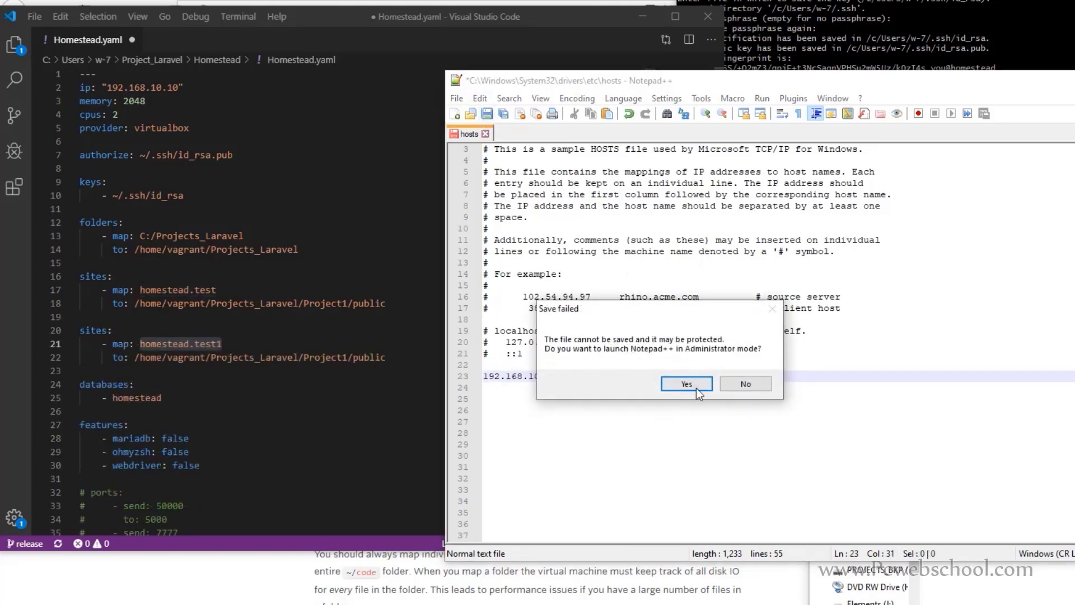
click(743, 383)
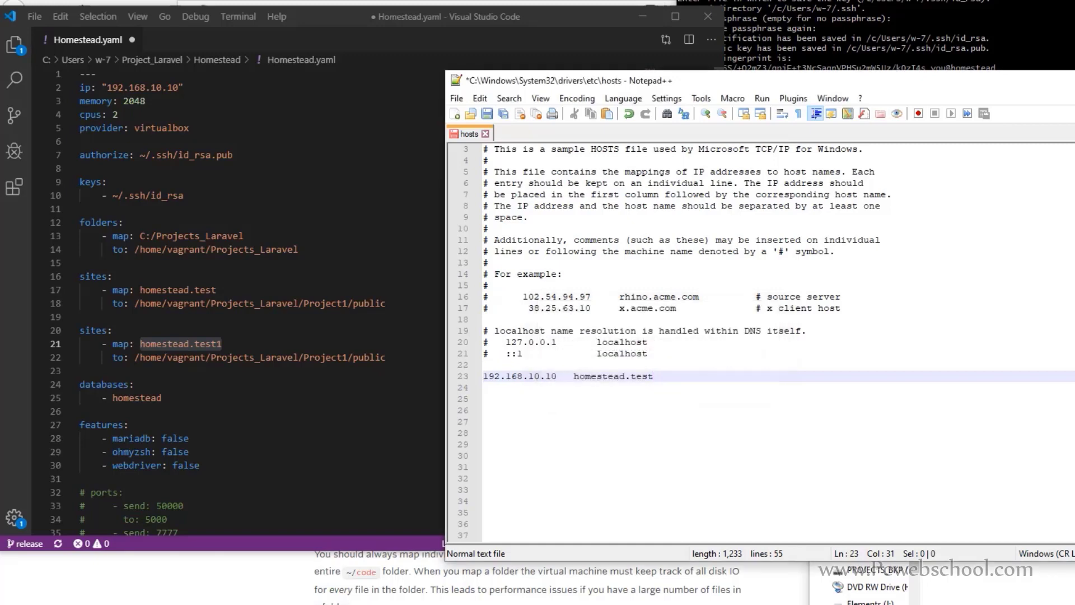
Minimize Notepad++, search Windows for it and run it as administrator with the hosts file
key(super+Down)
key(super)
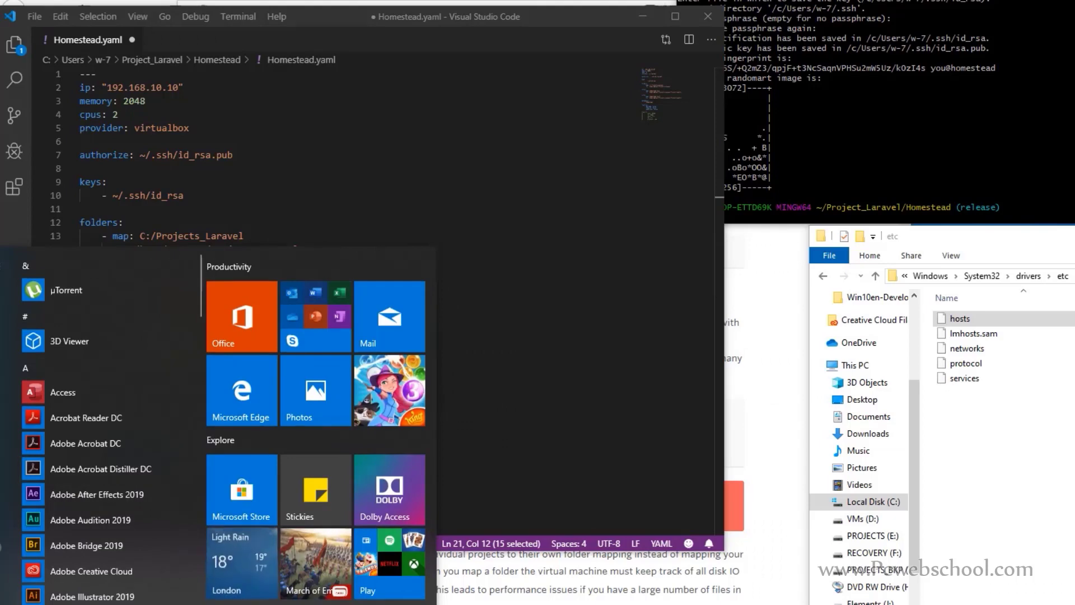
key(Escape)
key(super)
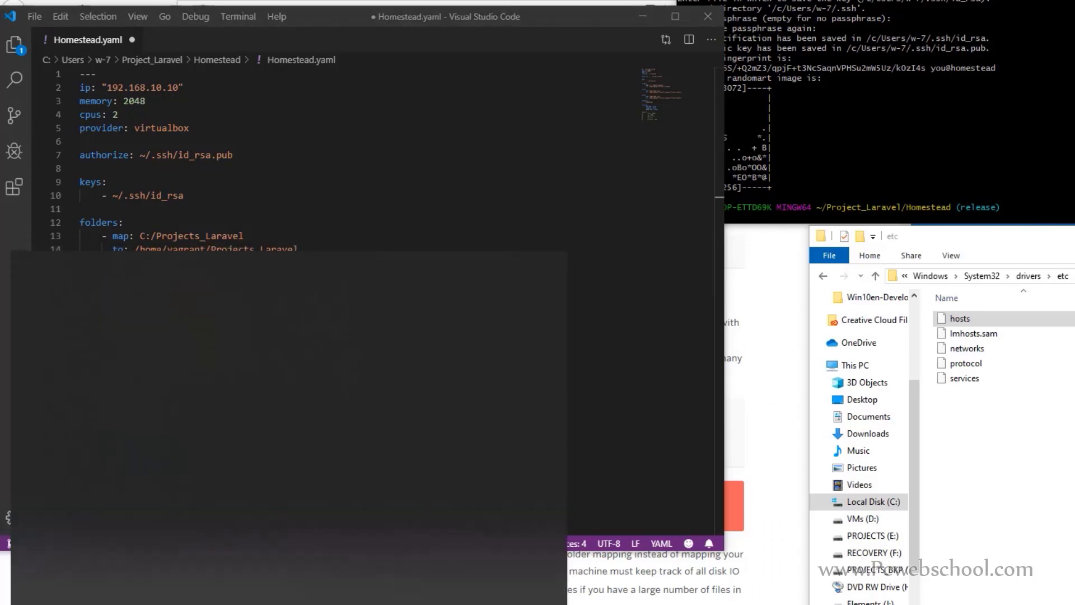
text(note)
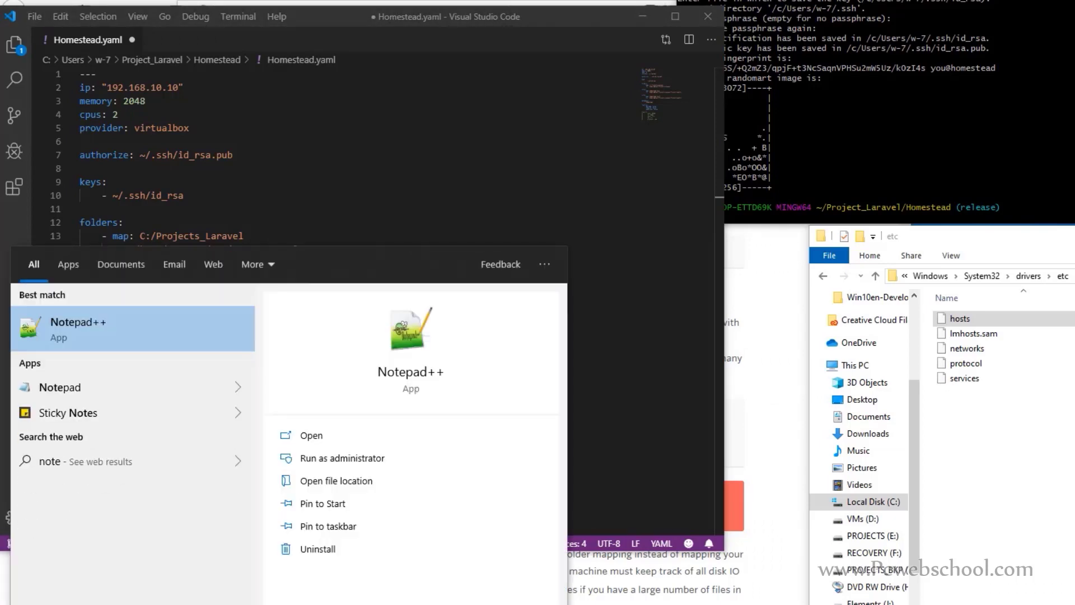
right_click(68, 338)
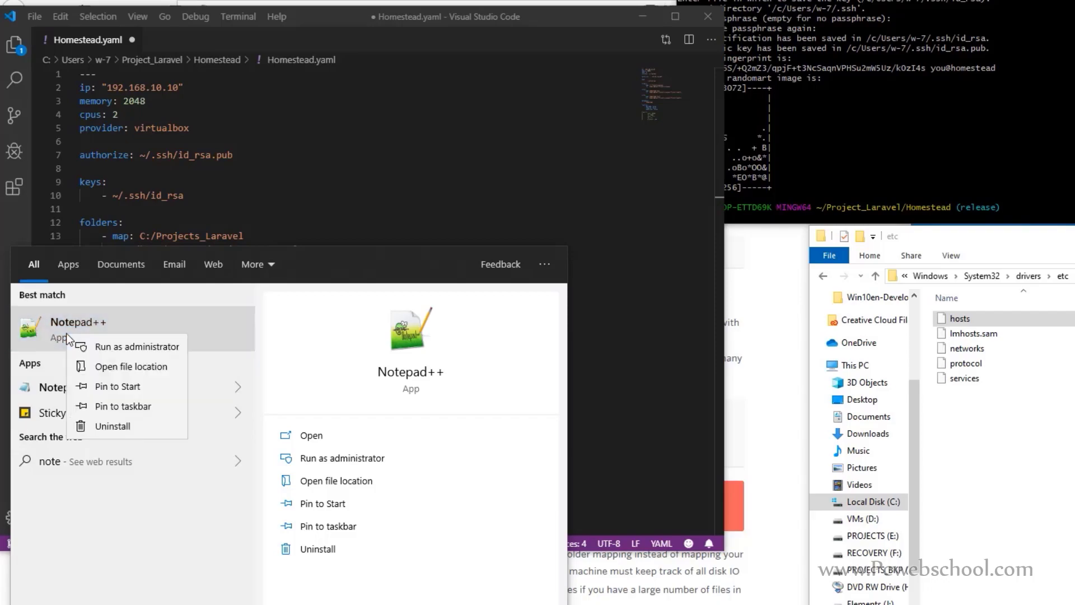
click(115, 349)
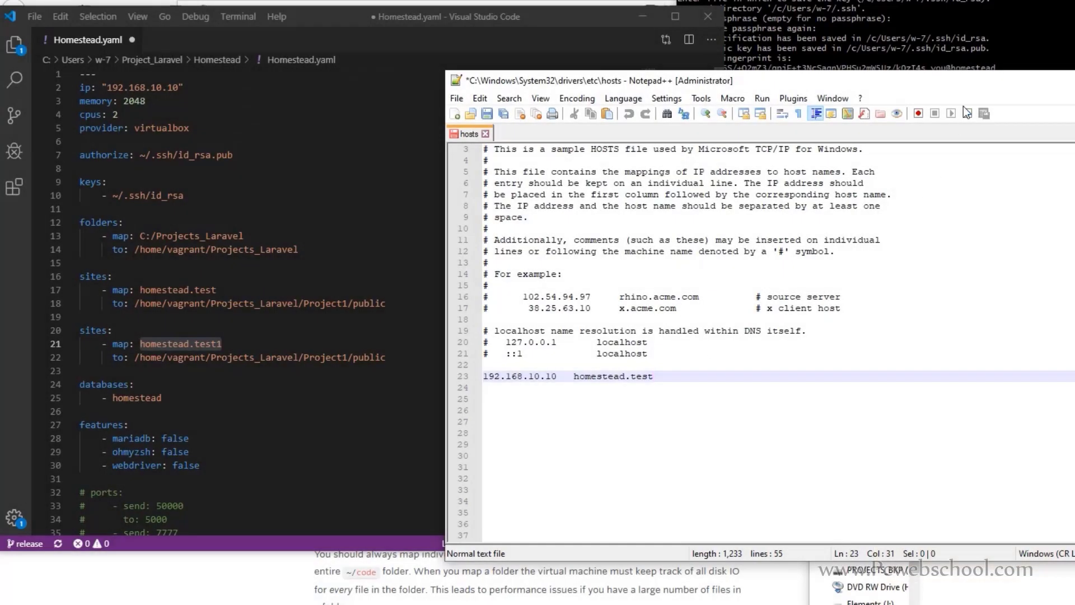
Try a second hosts line with 192.168.10.10 and homestead.test copied from Homestead.yaml, and delete that line again
key(Return)
text(192.168.10.10)
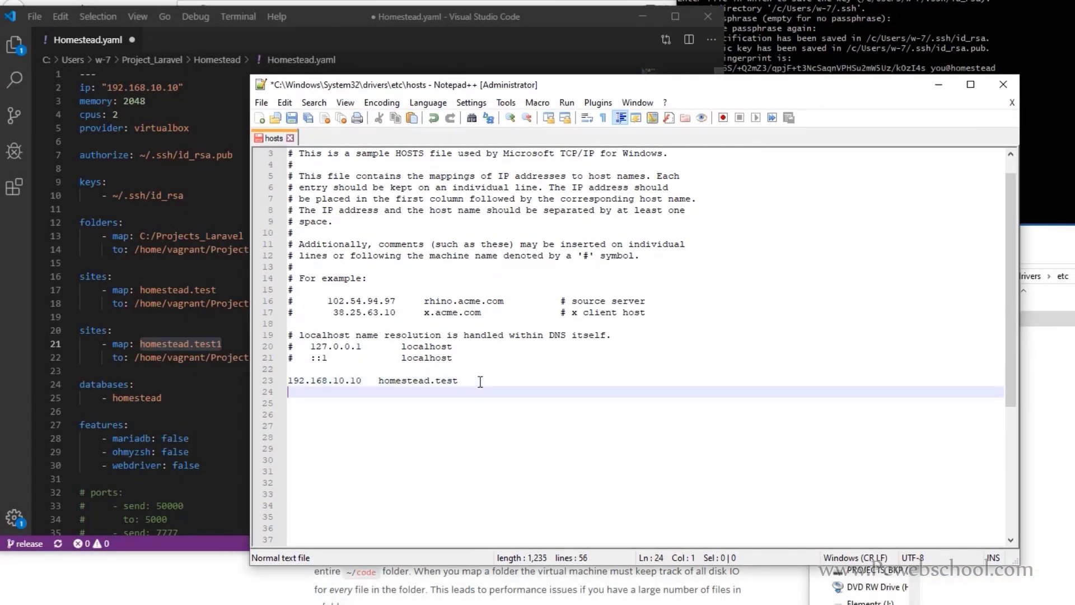
click(189, 127)
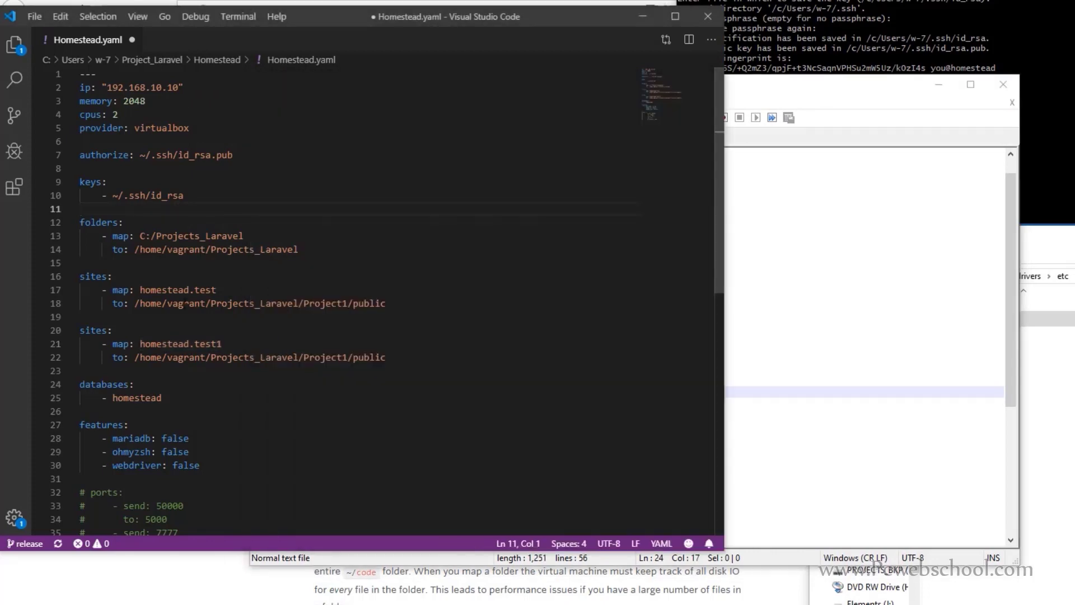
drag(216, 290, 140, 290)
key(ctrl+c)
key(alt+Tab)
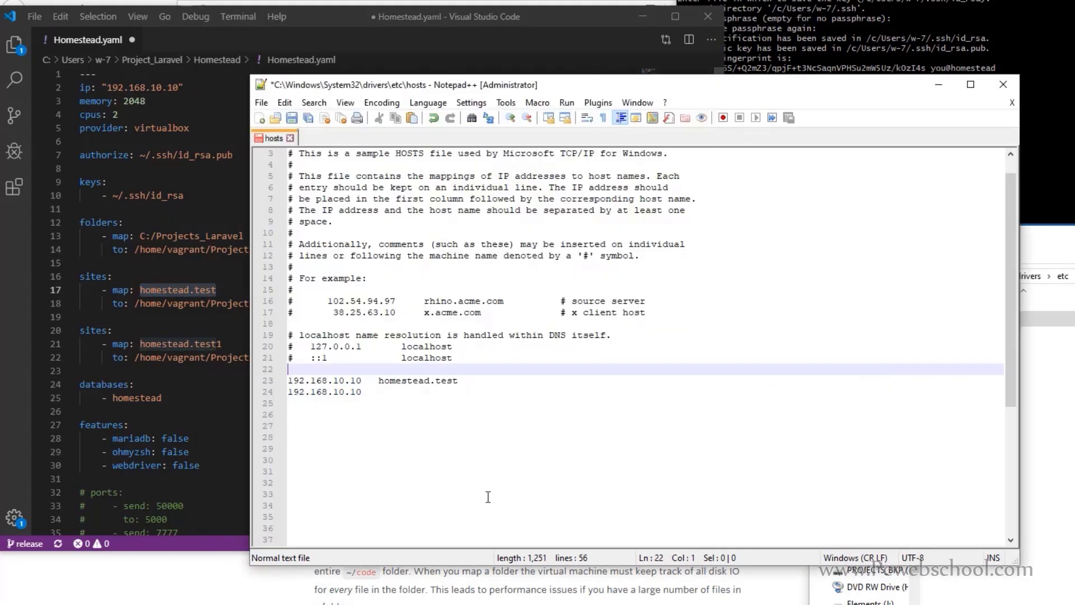
click(442, 394)
key(ctrl+v)
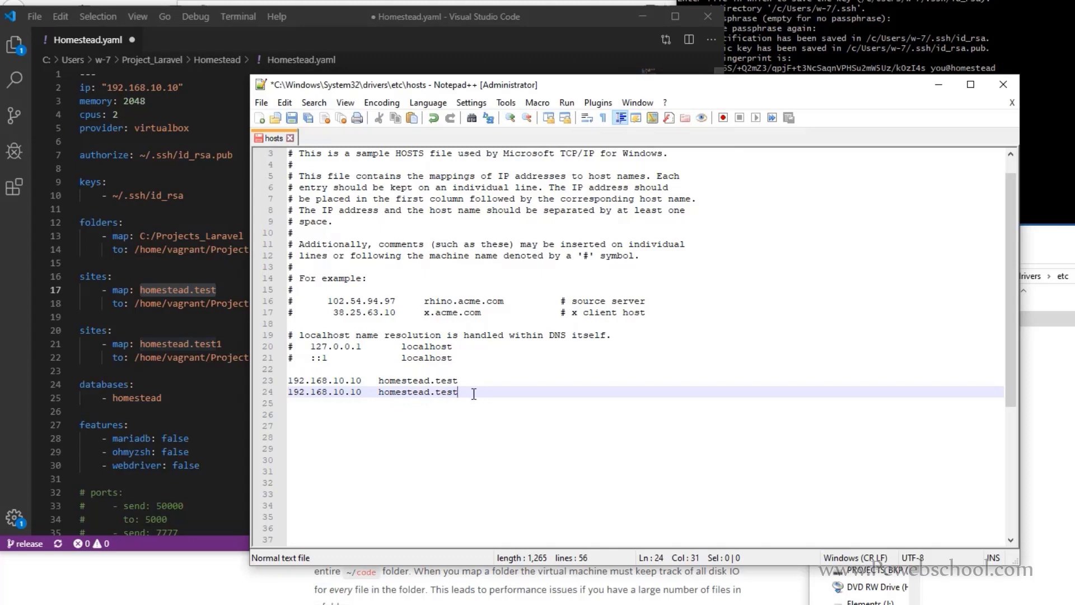
drag(473, 394, 475, 381)
key(BackSpace)
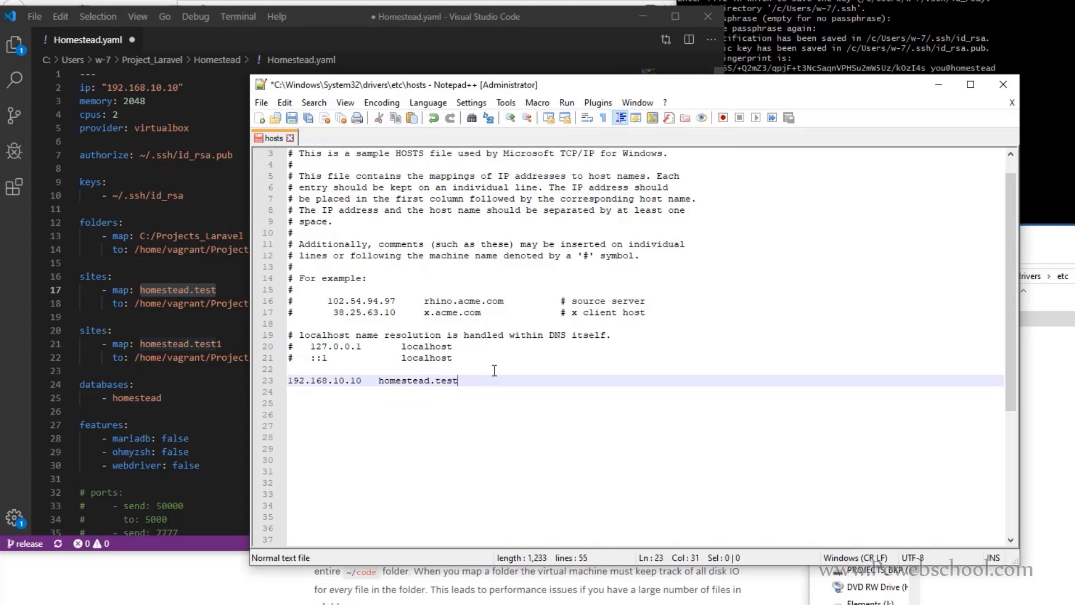
Save the hosts file with administrator rights and minimize Notepad++
click(293, 118)
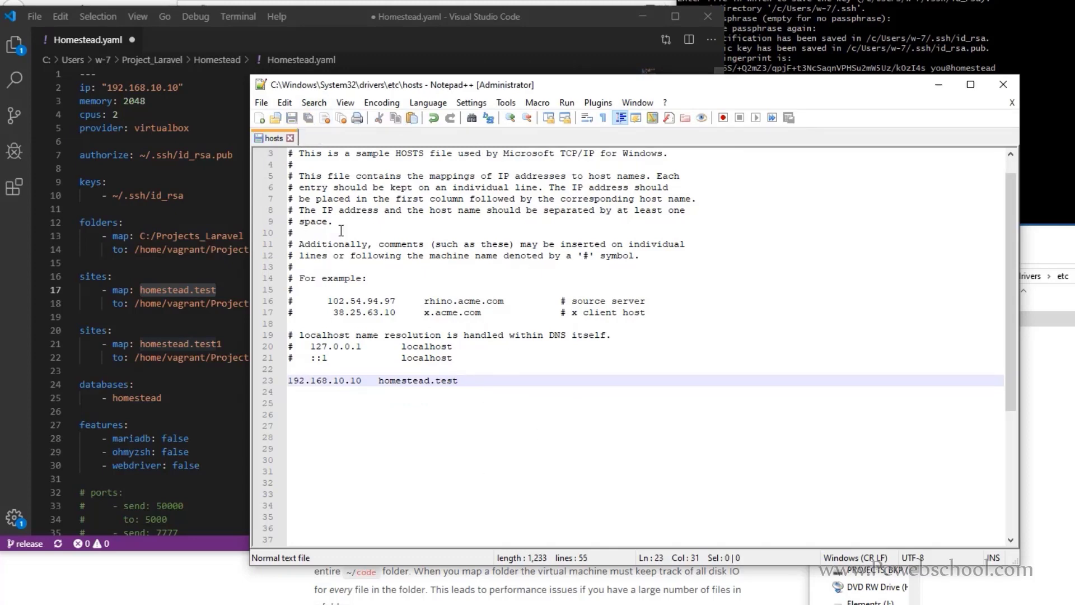
click(946, 83)
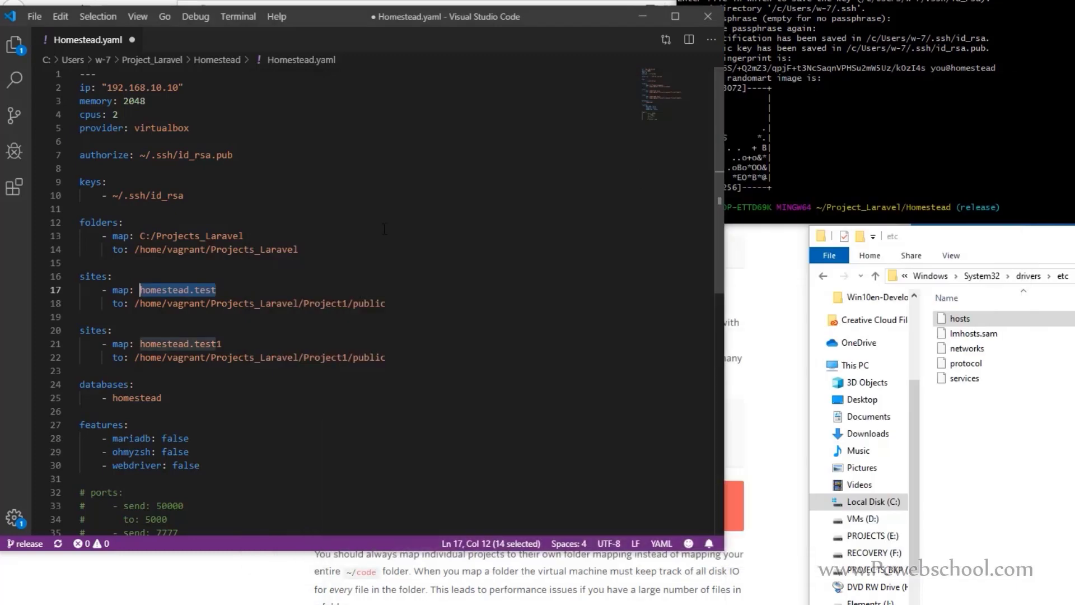
Delete the second sites block for homestead.test1, save Homestead.yaml and switch to the Git Bash terminal
drag(392, 357, 438, 305)
key(BackSpace)
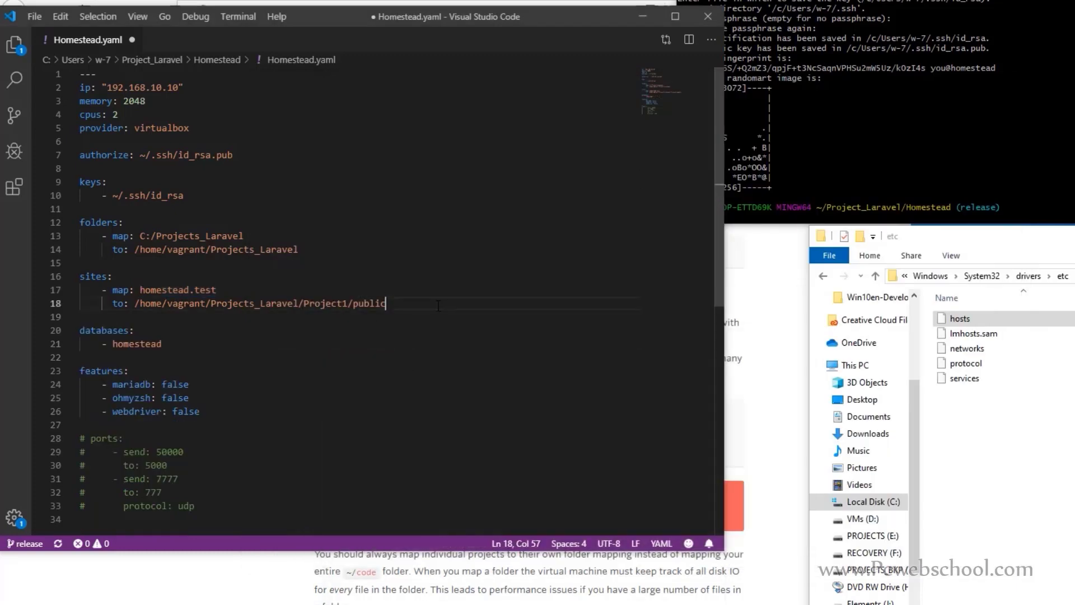
key(ctrl+s)
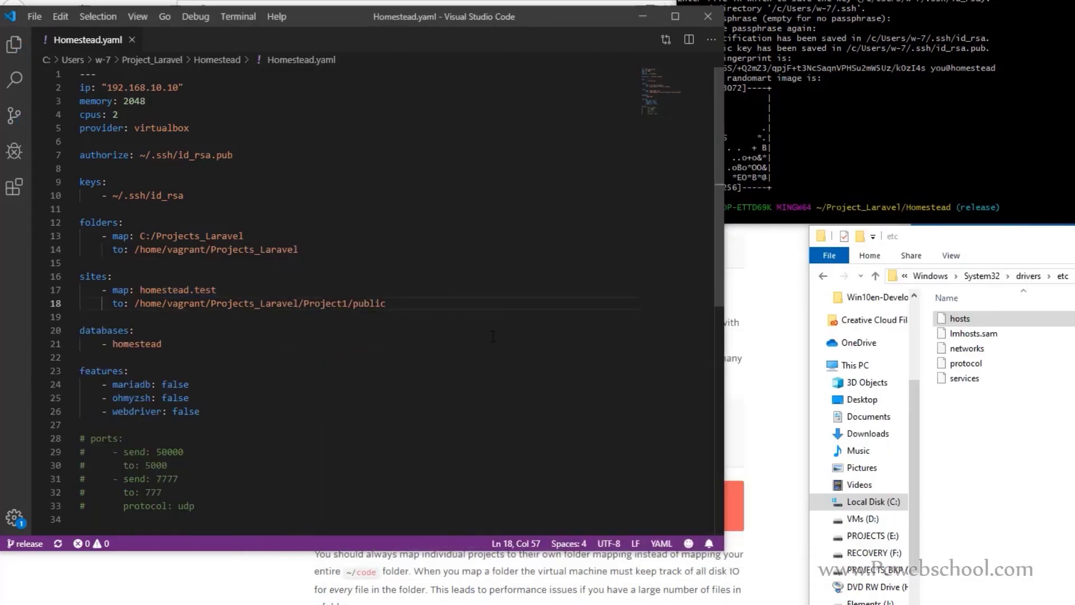
key(alt+Tab)
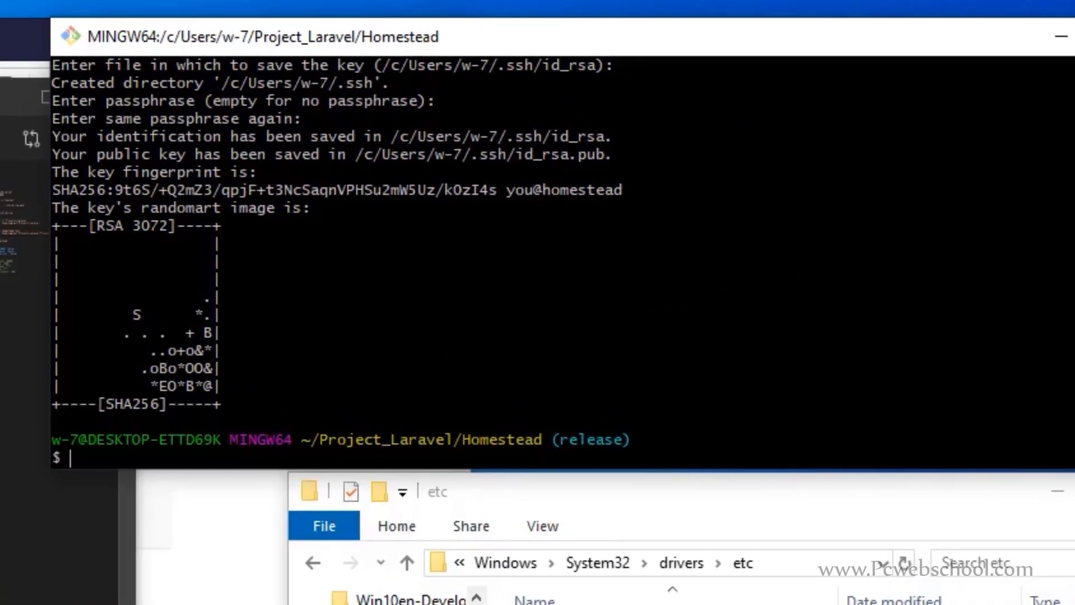
Start the Homestead virtual machine with vagrant up and log in to it with vagrant ssh
text(vagrant up)
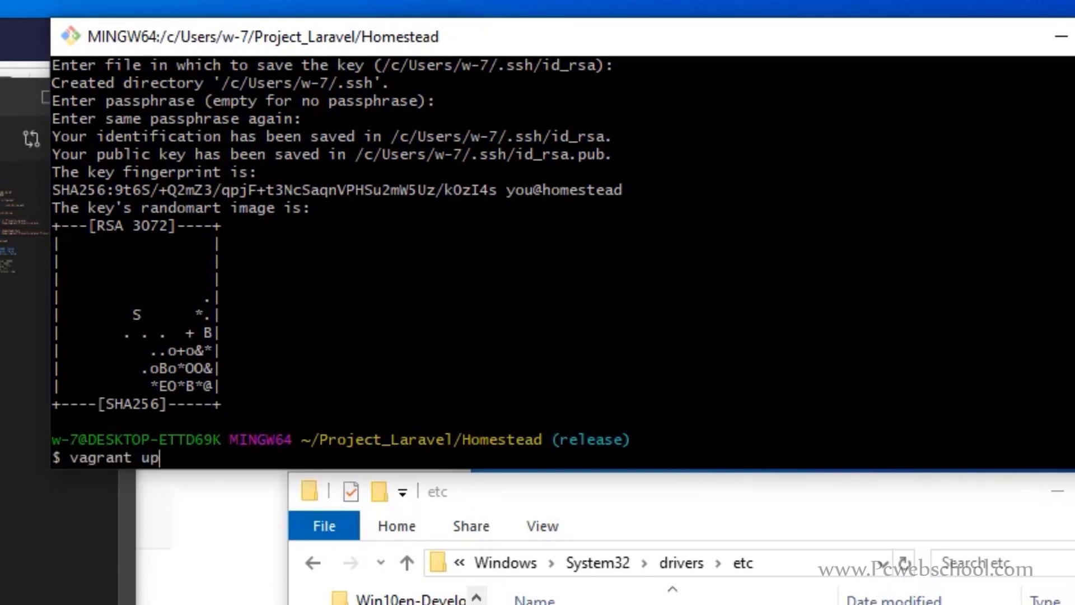
key(Return)
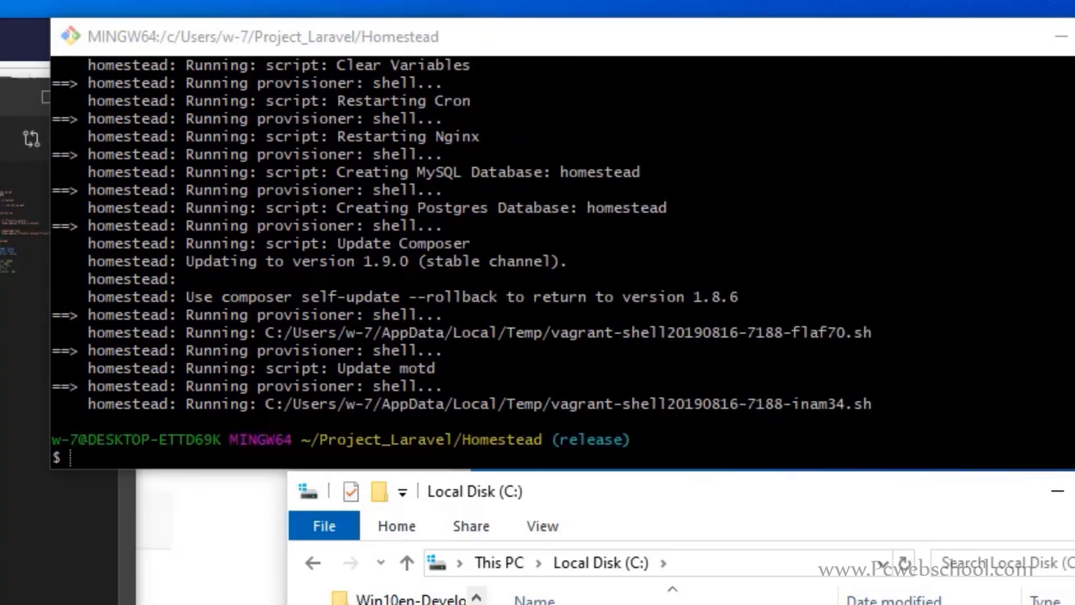
key(alt+Tab)
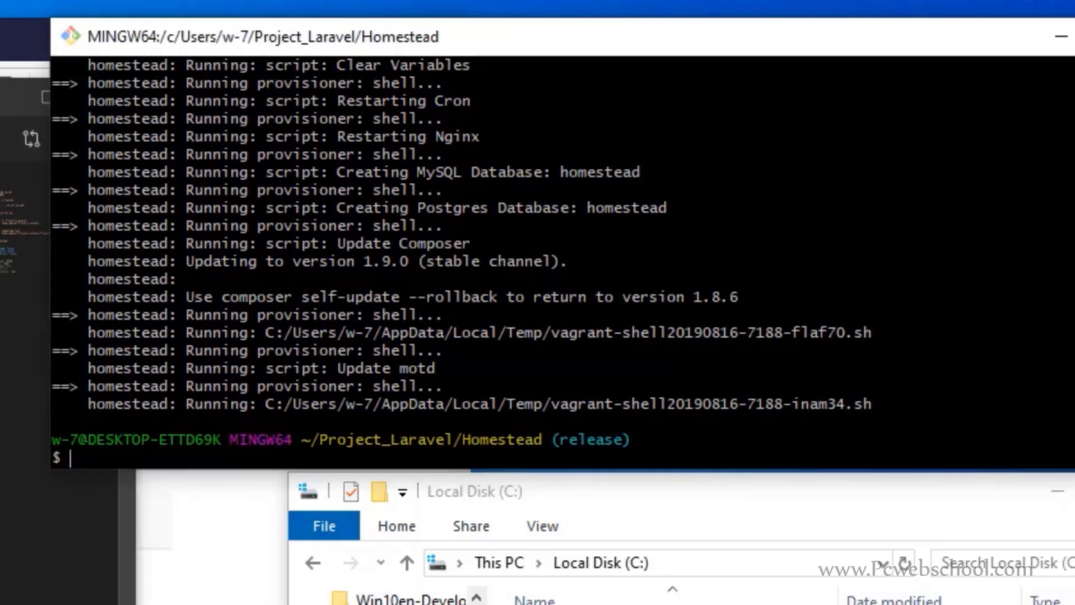
text(vagrant ssh)
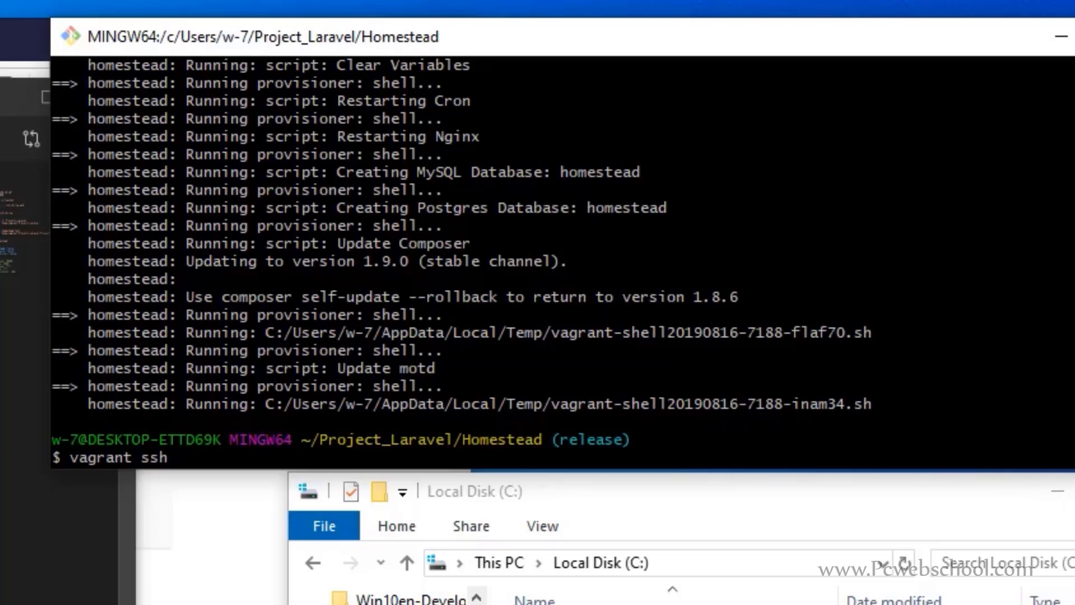
key(Return)
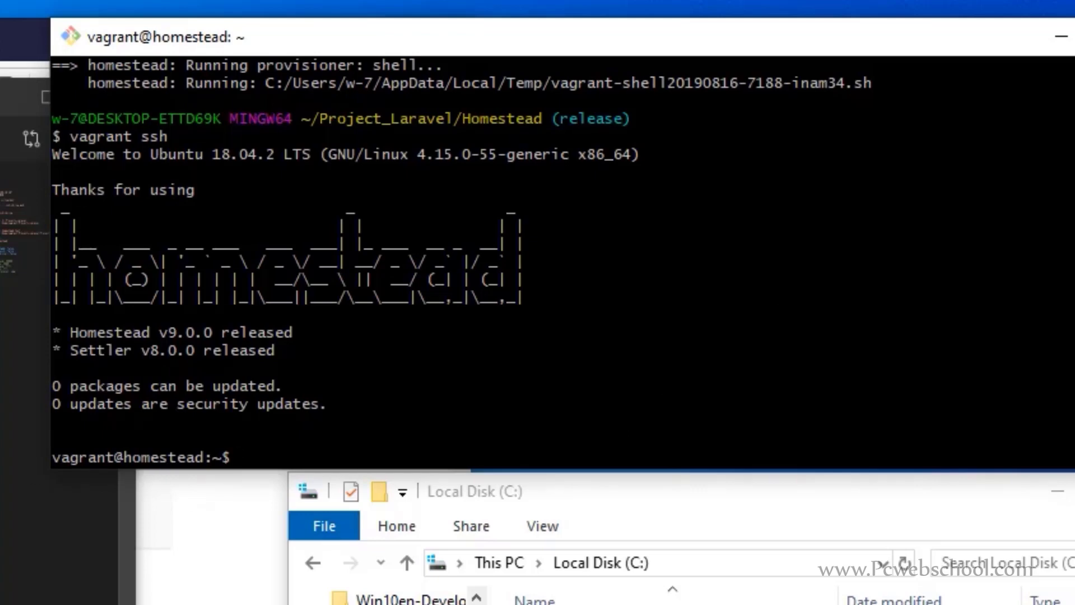
Print the virtual machine's working directory with pwd and compare it with the folder mapping's target path in Homestead.yaml
text(pwd)
key(Return)
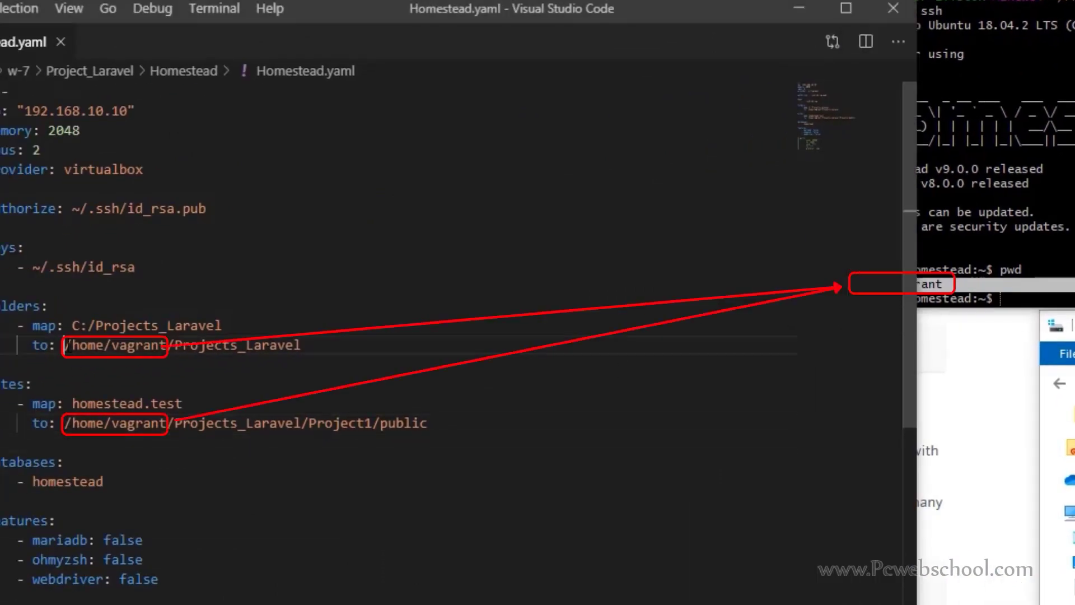
drag(64, 345, 182, 345)
click(181, 345)
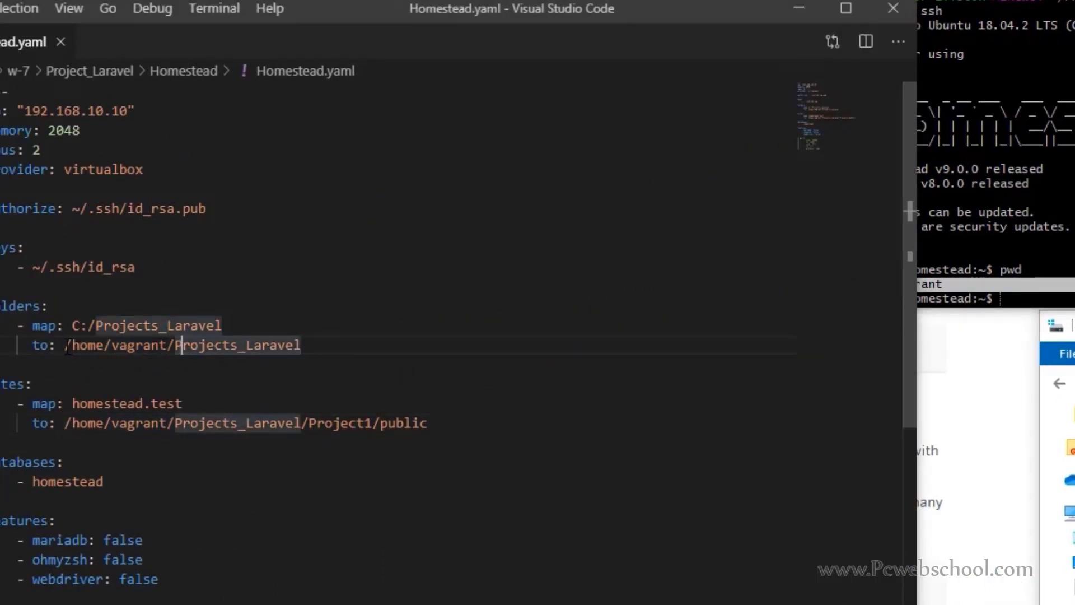
double_click(235, 345)
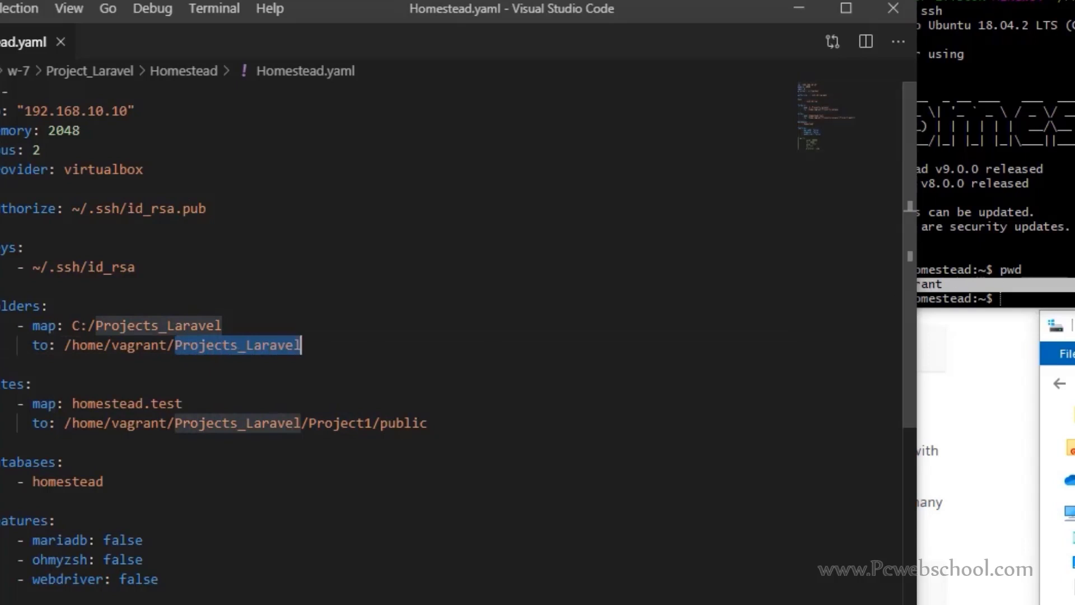
List the virtual machine's home directory with ls and compare it with the Projects_Laravel folder mapping in Homestead.yaml
key(alt+Tab)
text(ls)
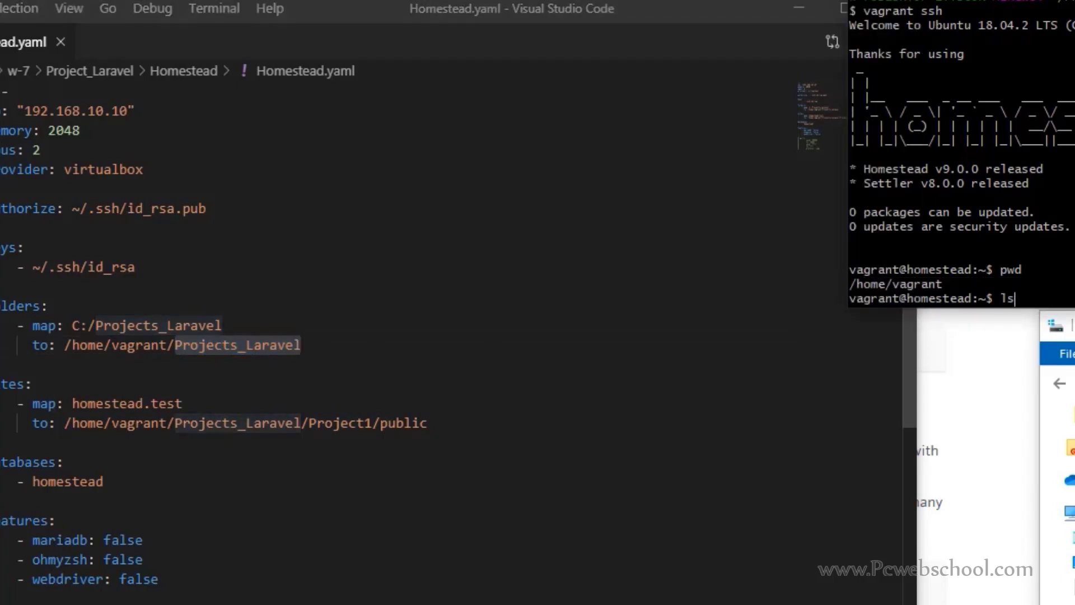
key(Return)
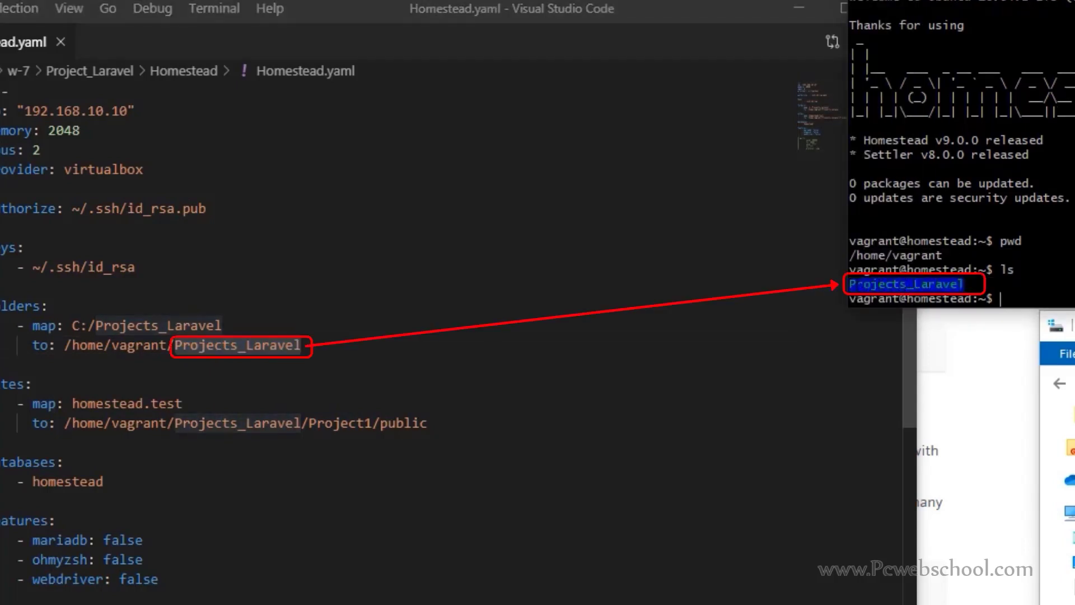
key(alt+Tab)
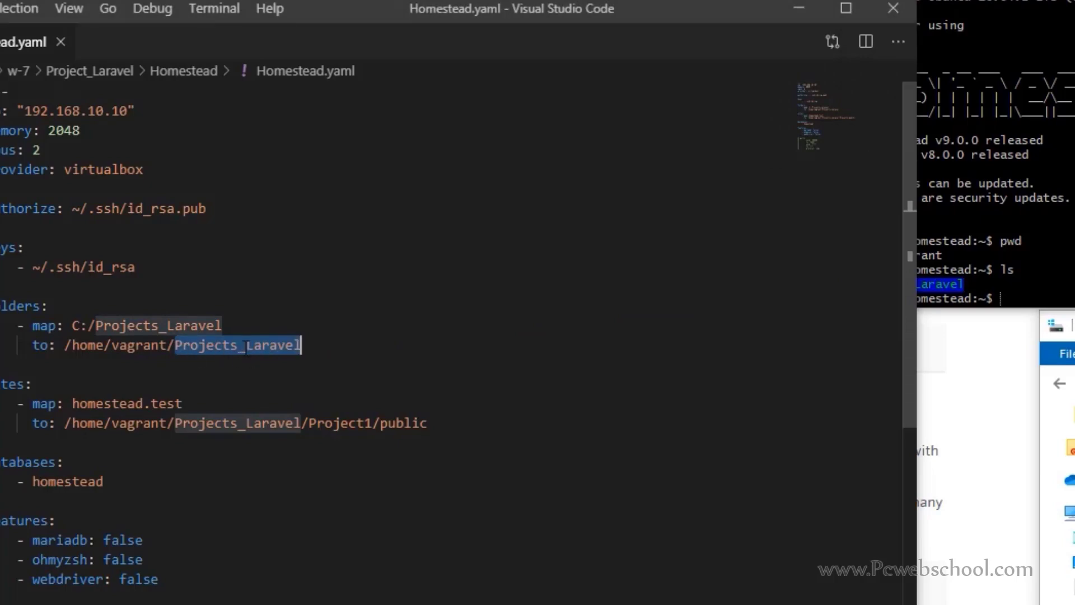
key(alt+Tab)
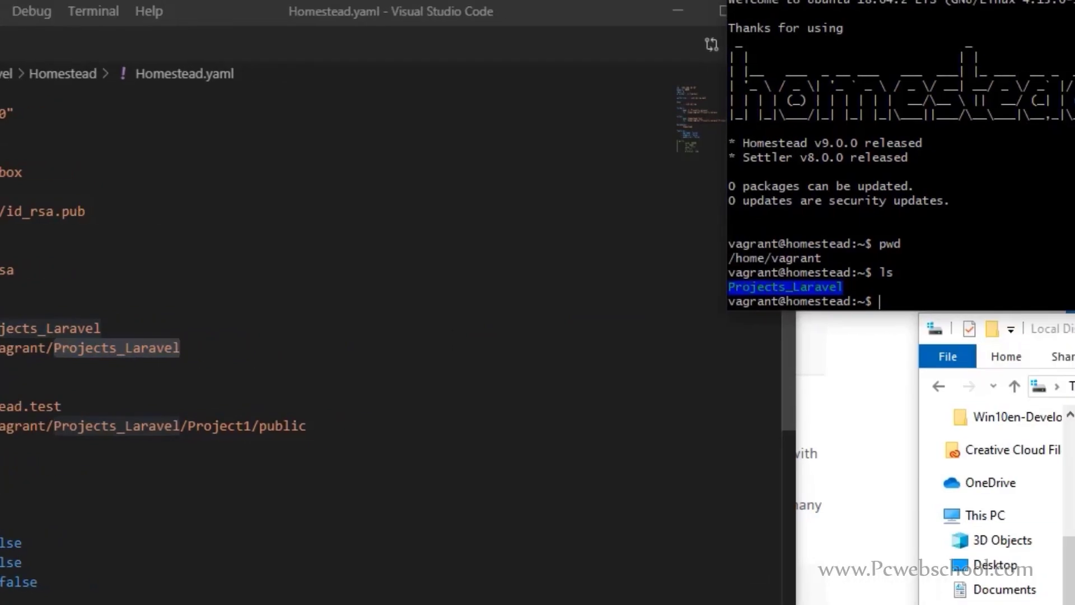
Change to the Projects_Laravel directory in the virtual machine and list its contents
text(cd P)
key(Tab)
key(Return)
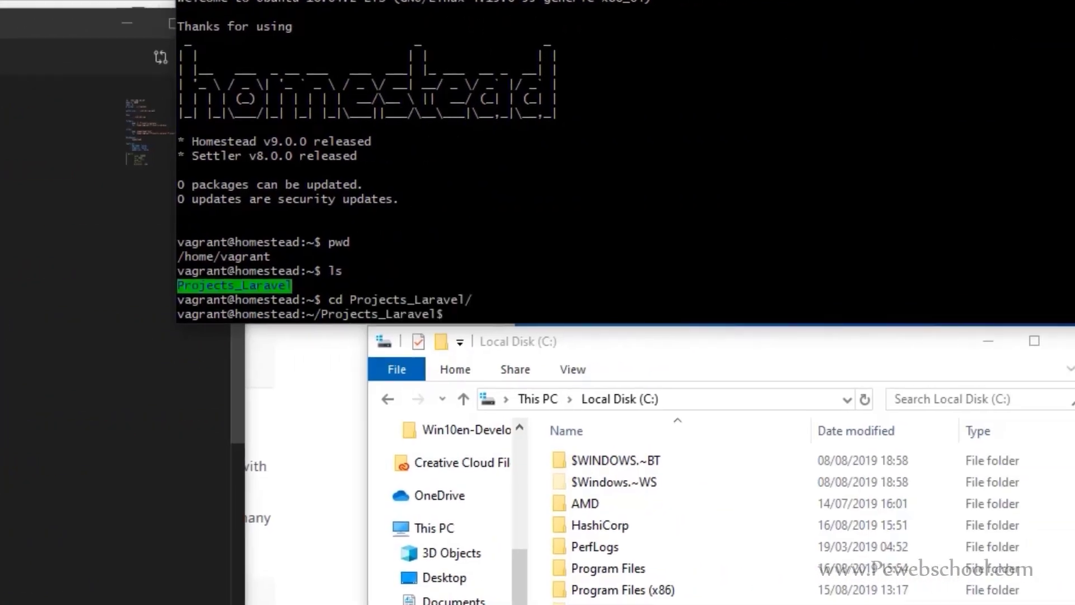
text(ls)
key(Return)
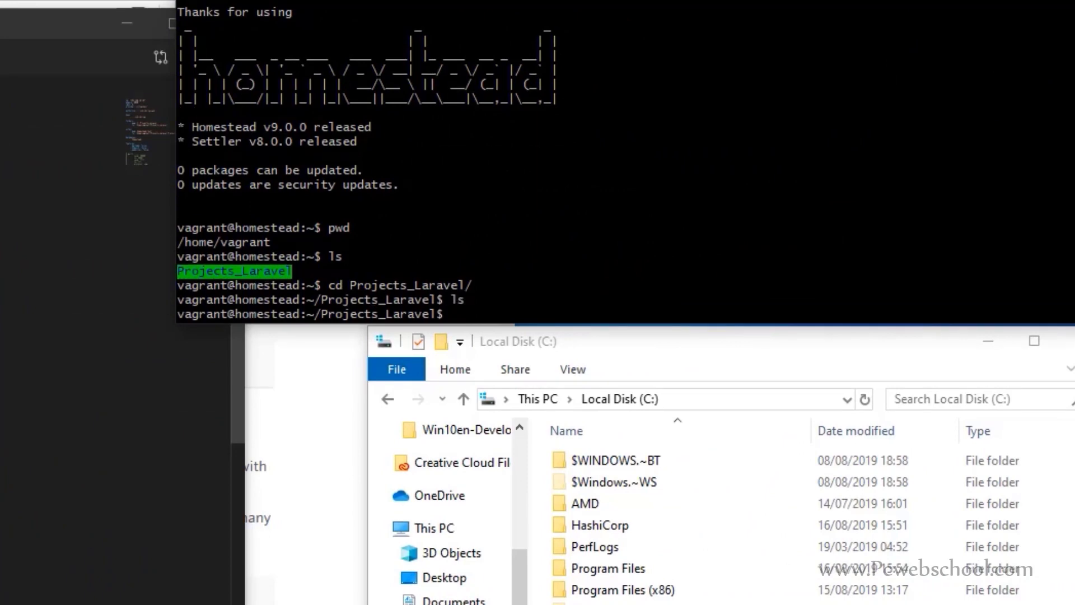
Copy homestead.test from the sites mapping in Homestead.yaml and open that address in a new Firefox tab
key(alt+Tab)
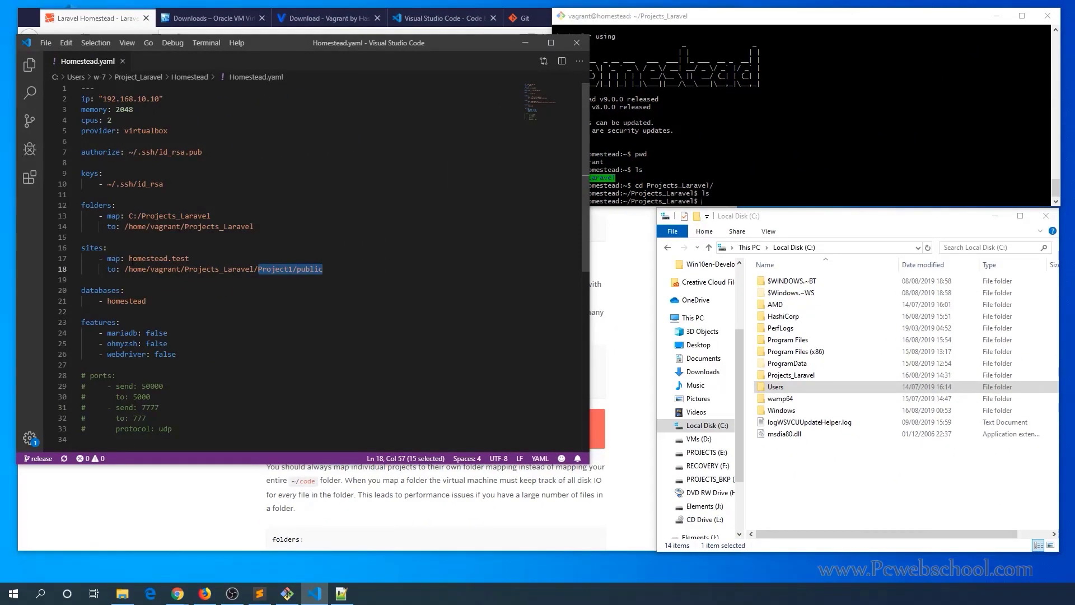
drag(129, 259, 190, 258)
right_click(191, 257)
click(236, 303)
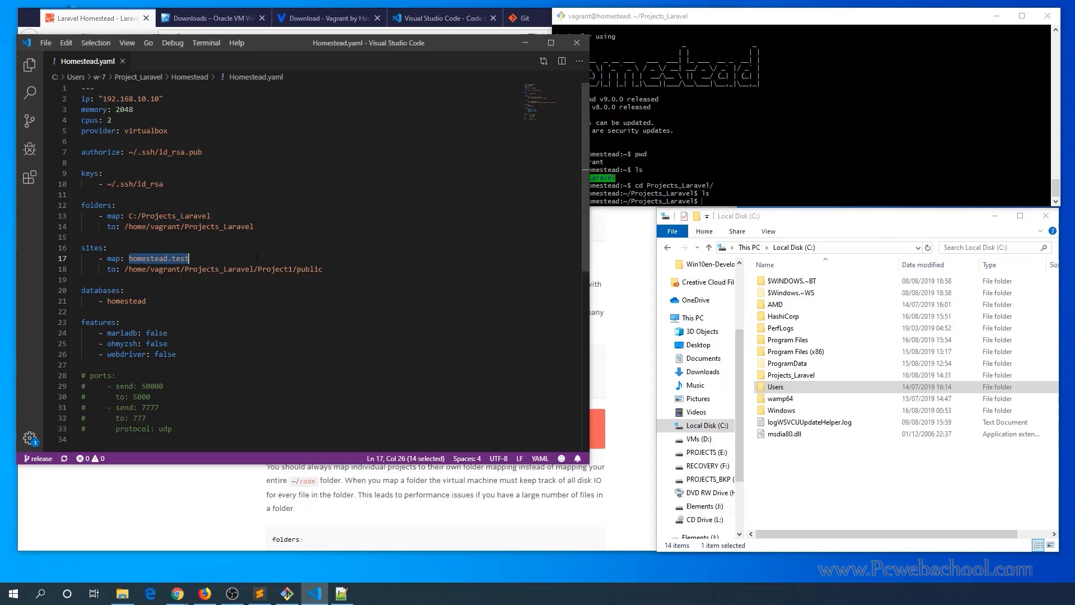
click(193, 506)
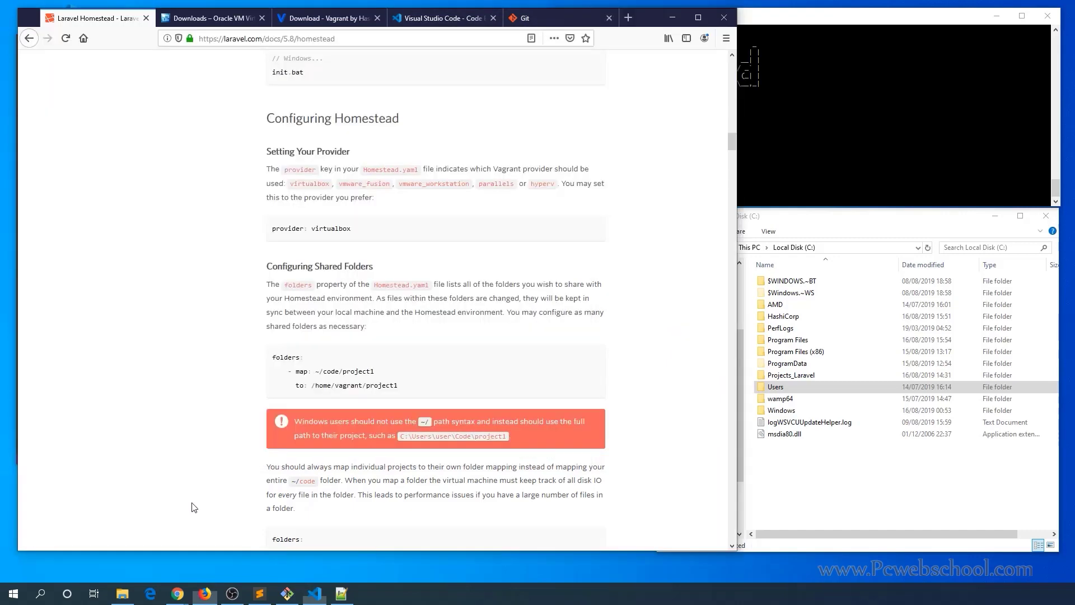
key(ctrl+t)
right_click(435, 42)
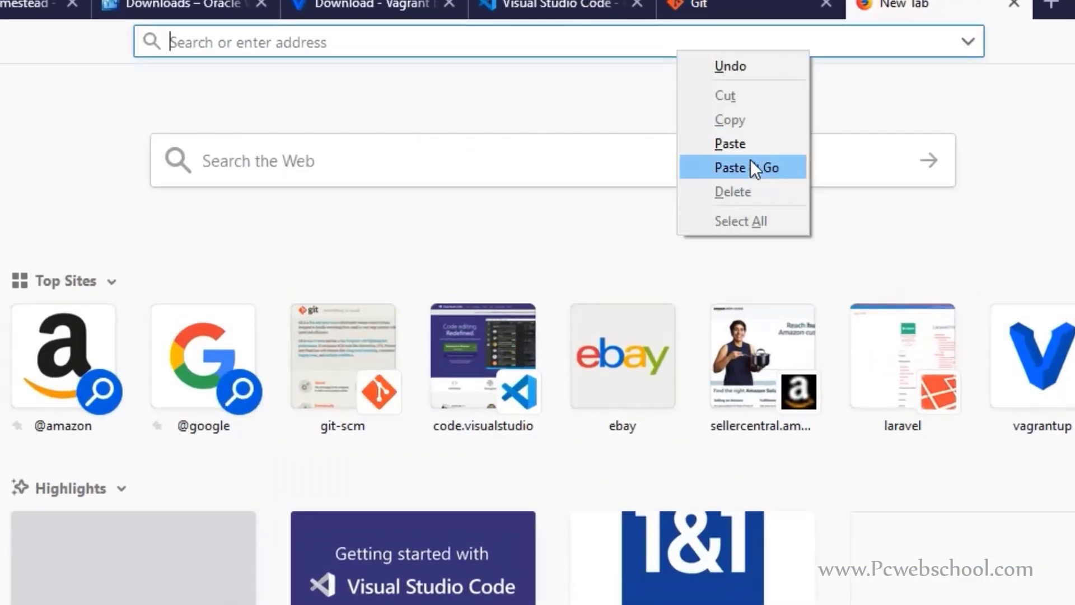
click(748, 149)
click(456, 85)
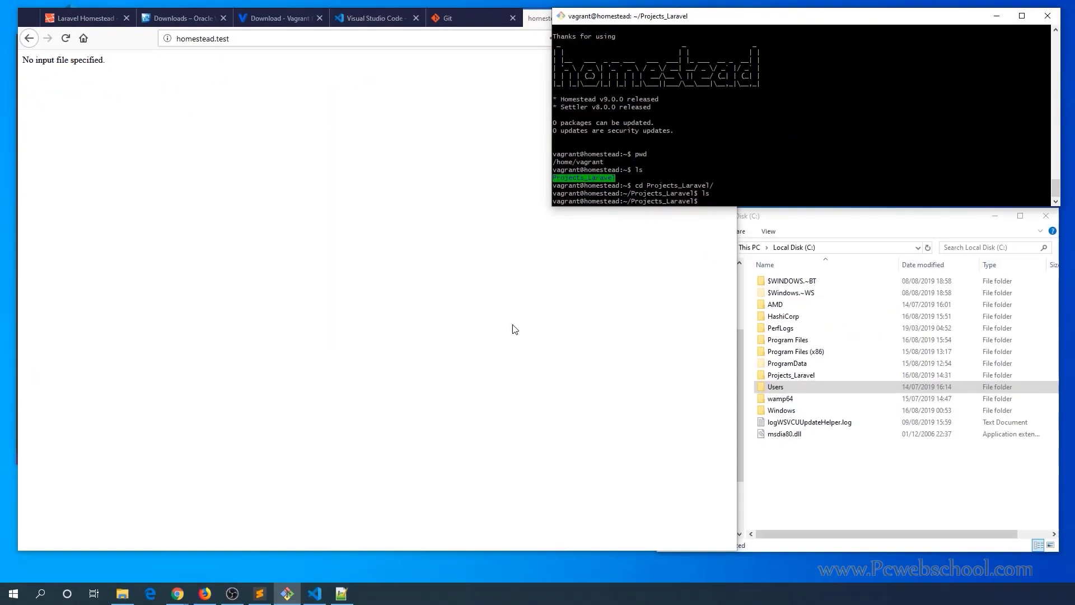
Review the Project1/public path of the homestead.test site in Homestead.yaml and return to the browser
click(315, 593)
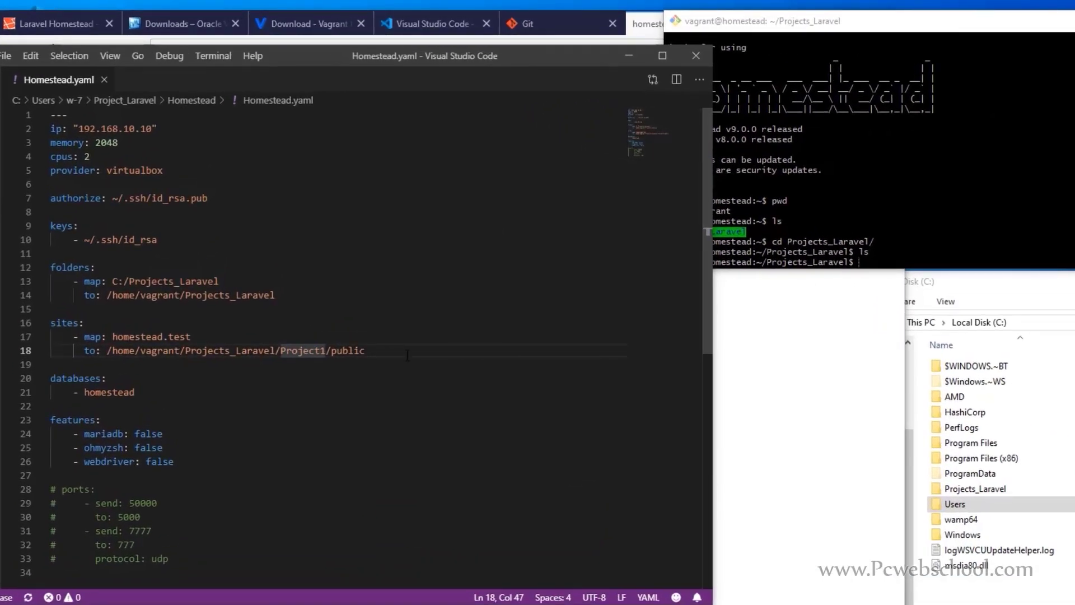
key(Right)
key(Right)
key(Right)
click(734, 400)
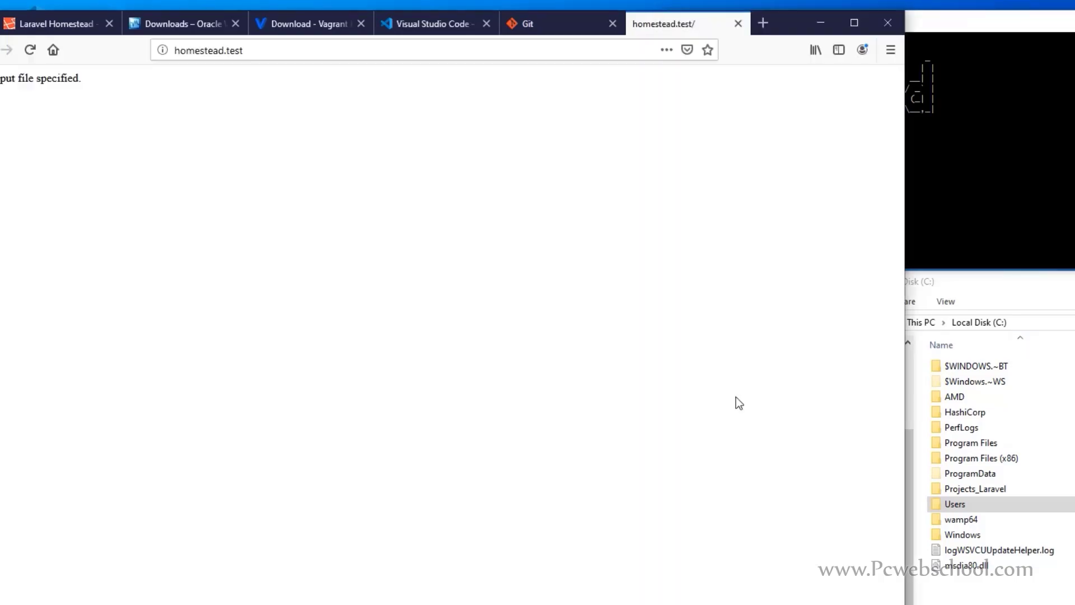
Open the Installation page of the Laravel 5.8 documentation at the Installing Laravel section
click(65, 29)
scroll(422, 431, up, 15)
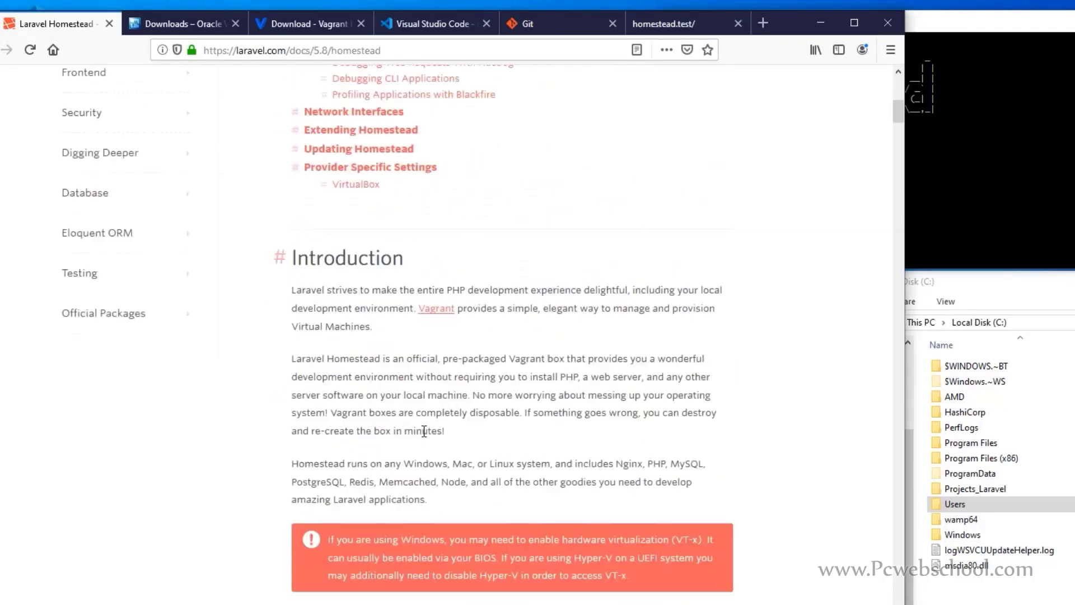
click(104, 481)
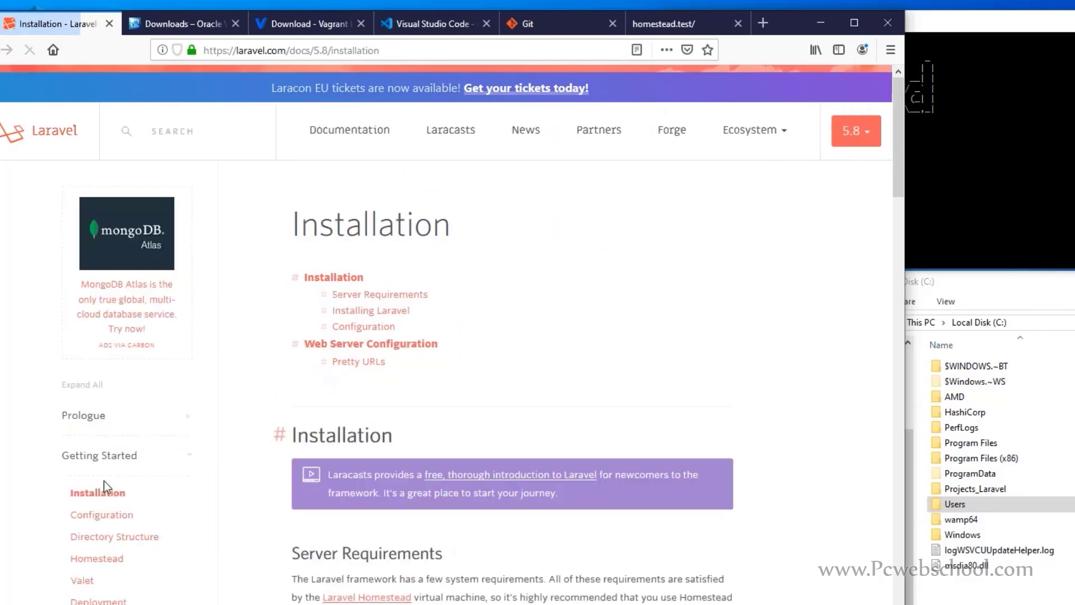
scroll(403, 380, down, 10)
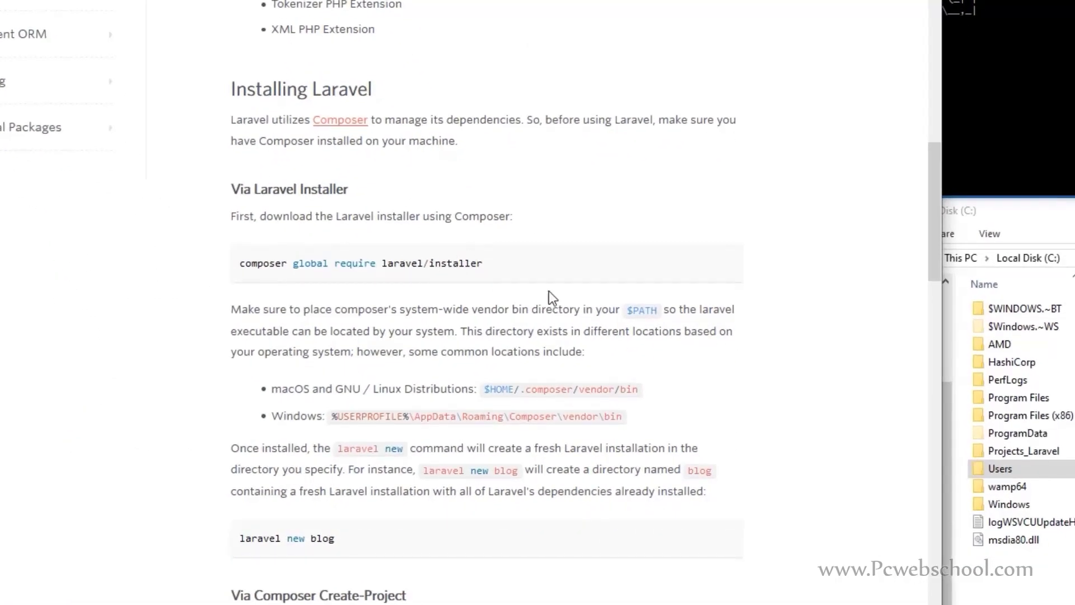
Copy composer global require laravel/installer from the documentation and run it in the virtual machine's terminal
key(alt+Tab)
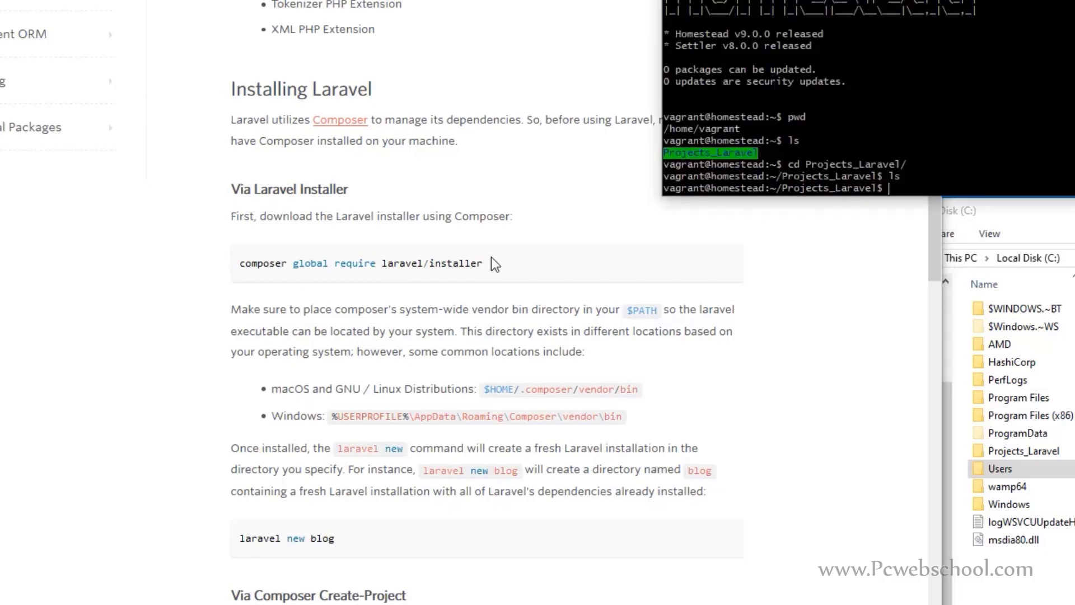
drag(492, 263, 241, 261)
right_click(271, 264)
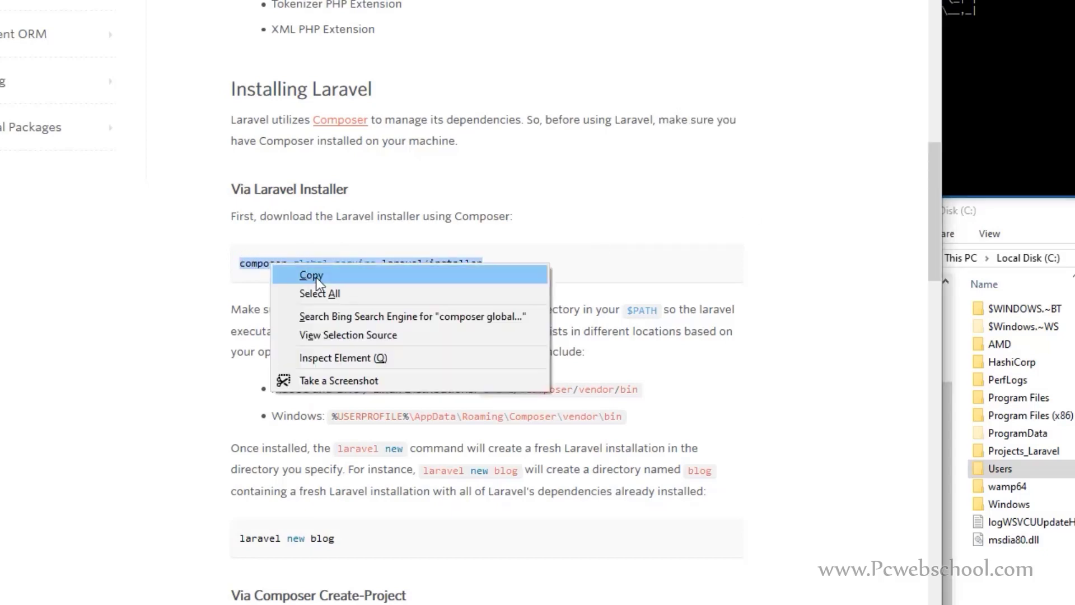
click(359, 276)
key(alt+Tab)
right_click(930, 186)
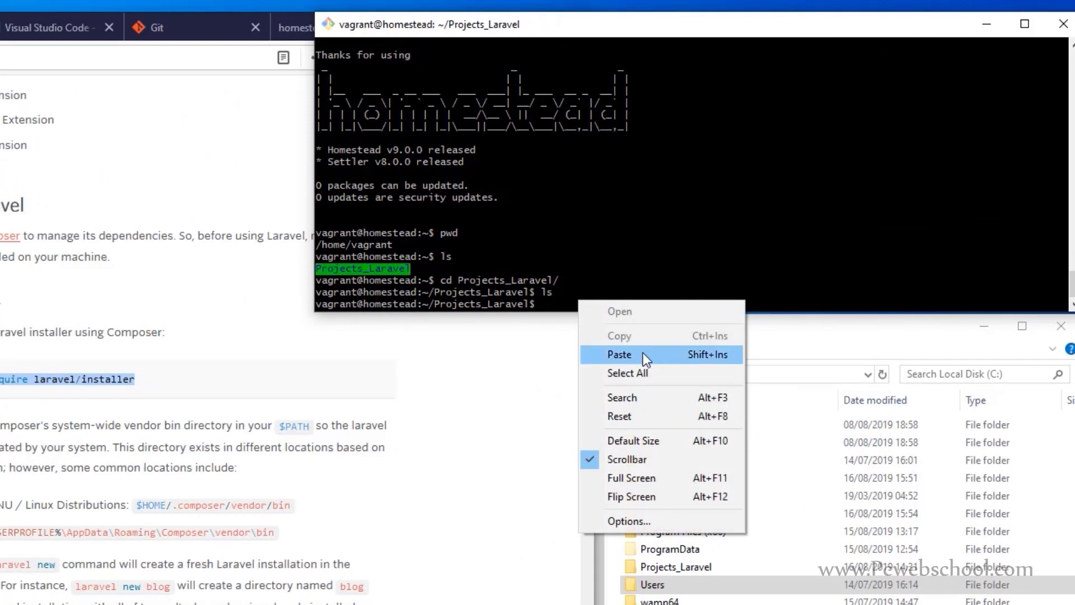
click(619, 354)
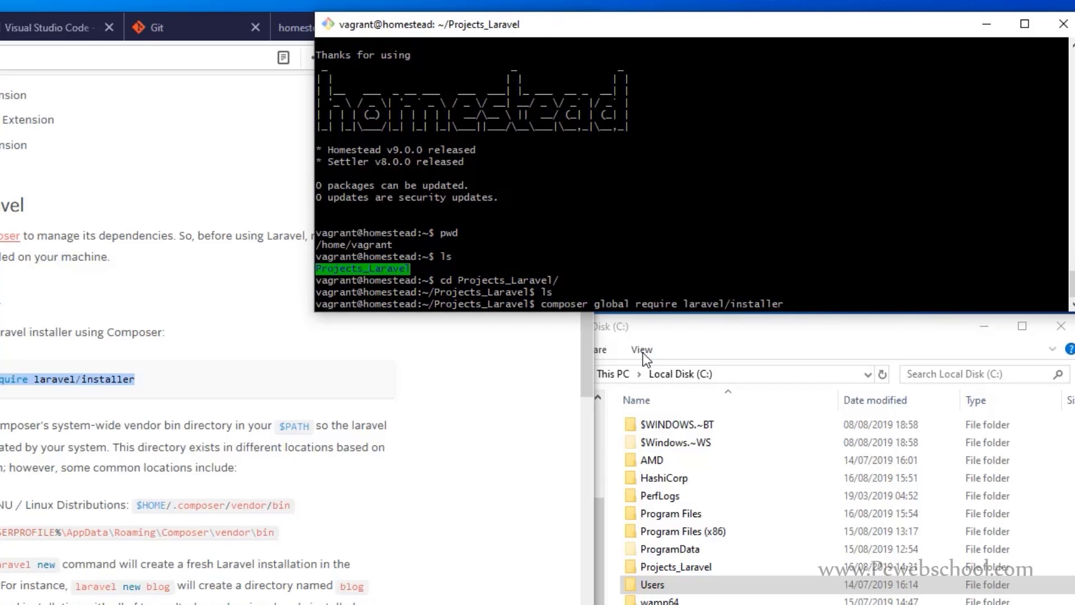
key(Return)
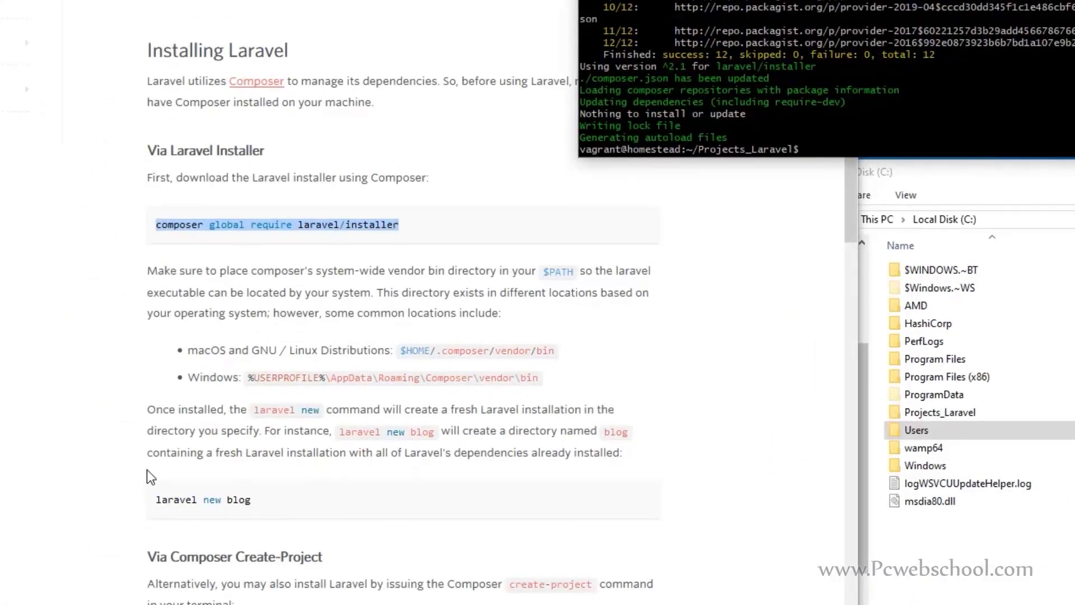
Copy the laravel new blog command from the Via Laravel Installer section
click(233, 500)
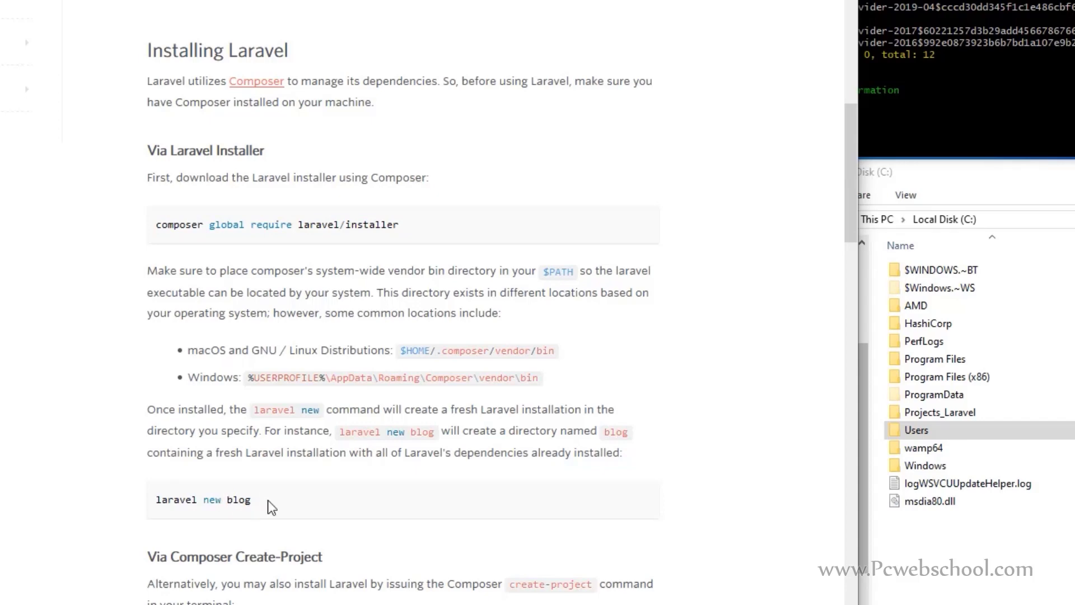
key(alt+Tab)
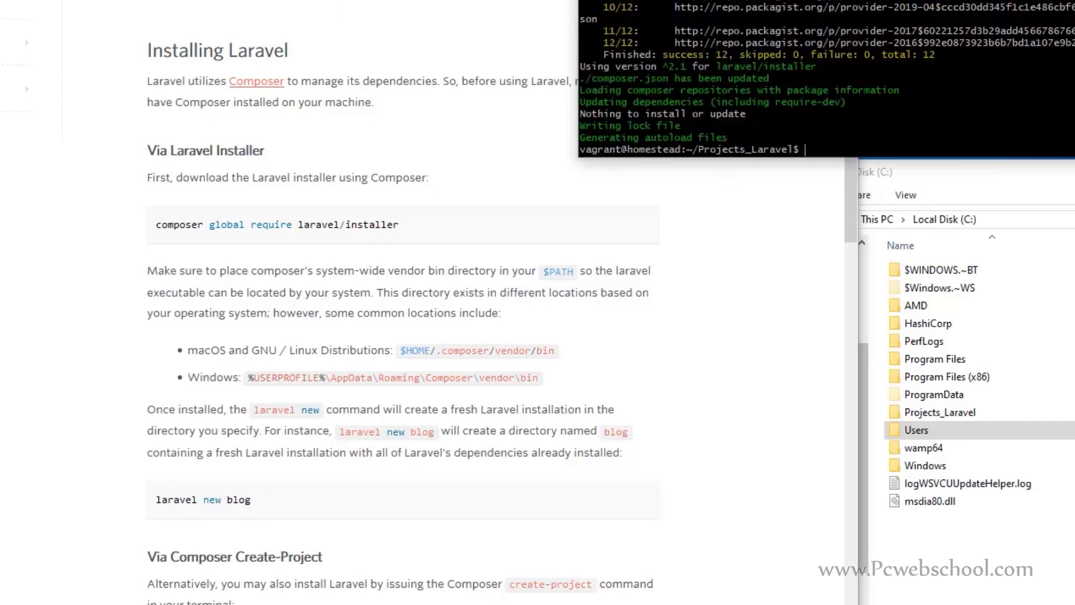
drag(258, 499, 152, 501)
right_click(185, 497)
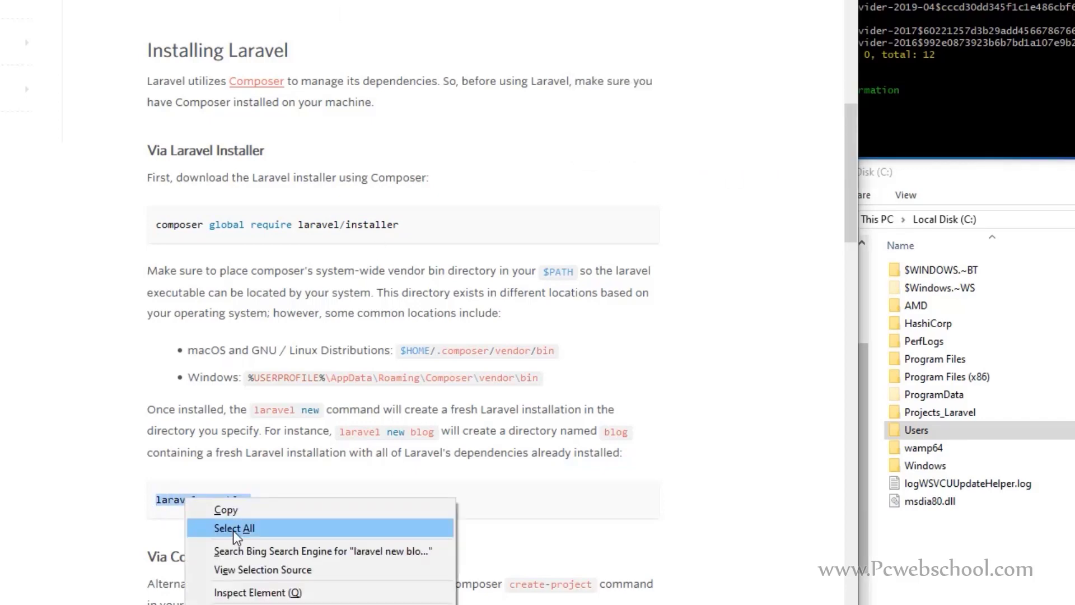
click(226, 510)
Bring up the site path in Homestead.yaml and the terminal, and open C:\Projects_Laravel in File Explorer
key(alt+Tab)
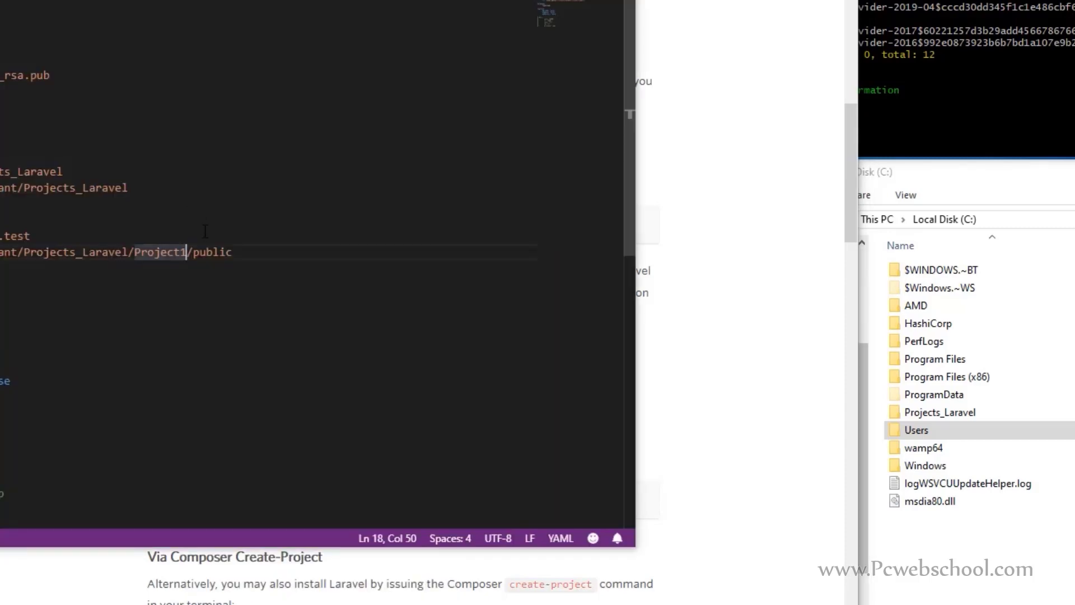
key(alt+Tab)
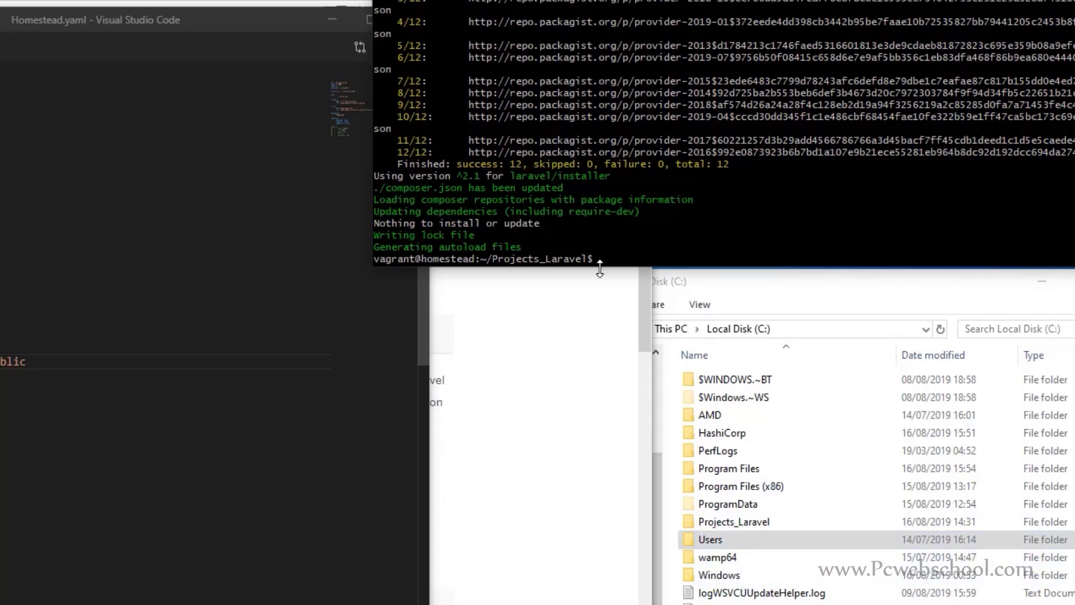
double_click(757, 521)
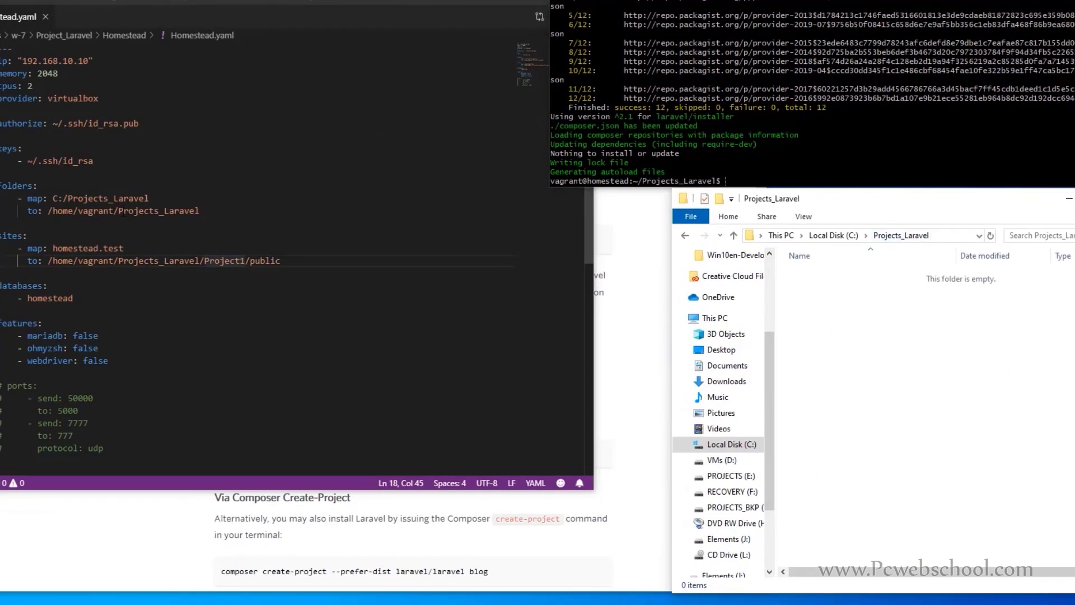
Highlight Projects_Laravel in the map and to paths of the folders section in Homestead.yaml
click(99, 198)
double_click(99, 198)
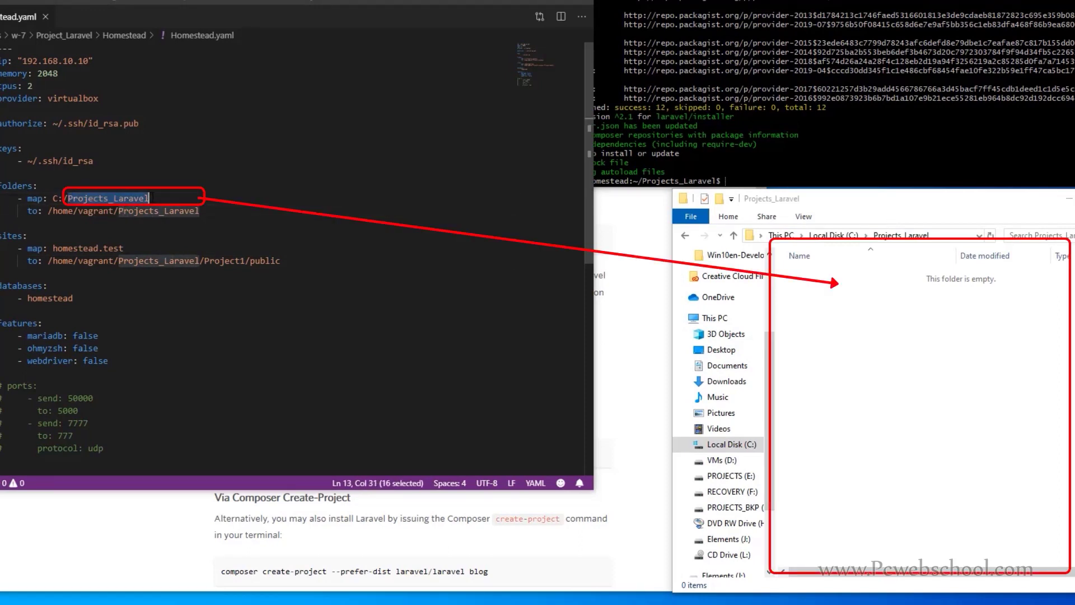
double_click(120, 212)
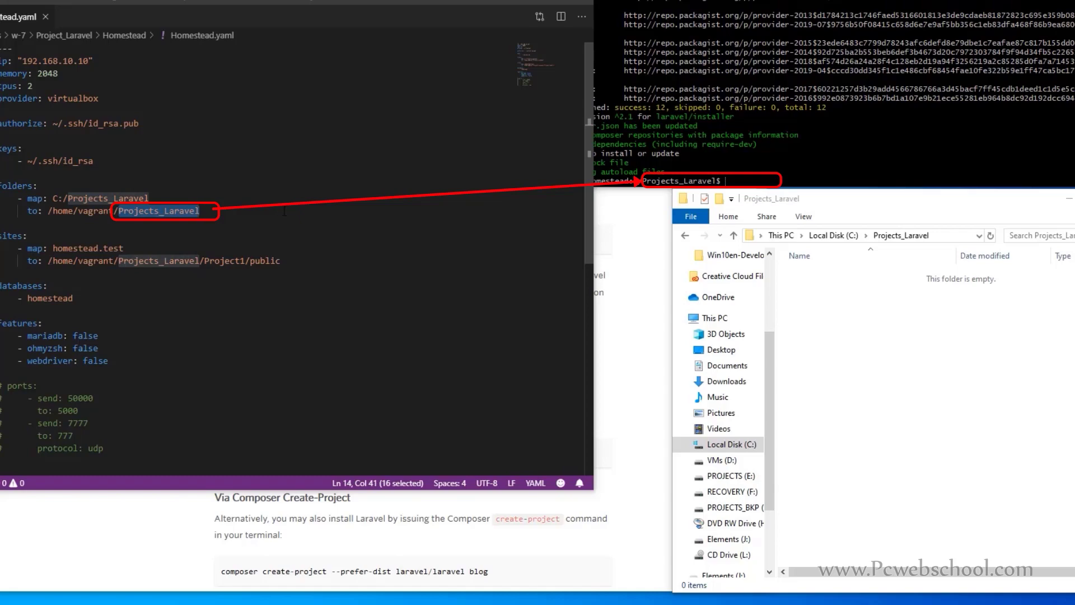
Paste the copied laravel new command into the virtual machine's terminal, replace blog with Project1, and run it
right_click(820, 176)
click(834, 197)
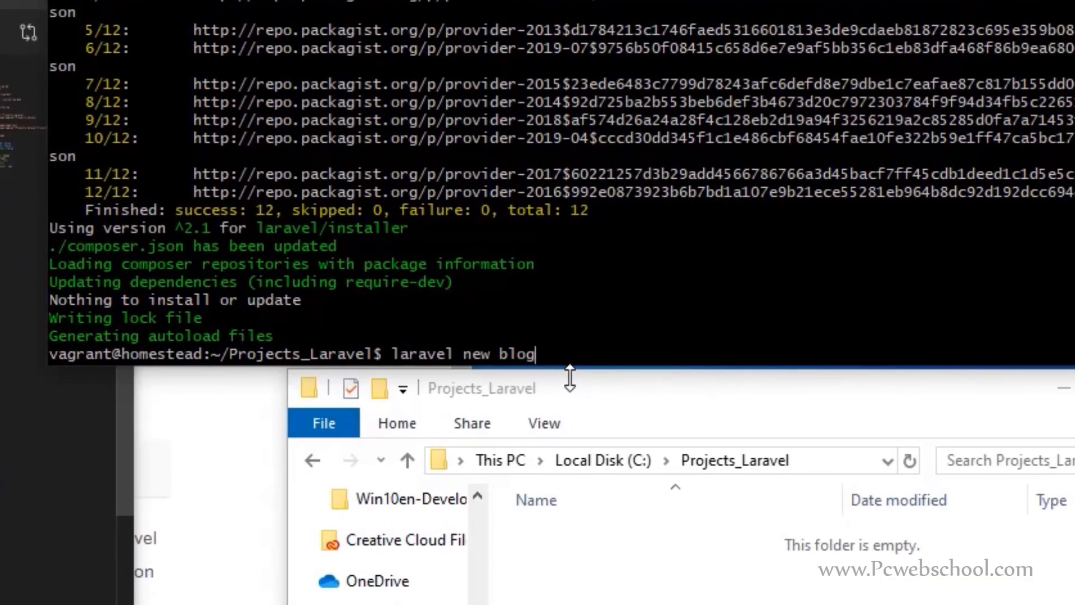
key(BackSpace)
key(BackSpace)
key(BackSpace)
key(BackSpace)
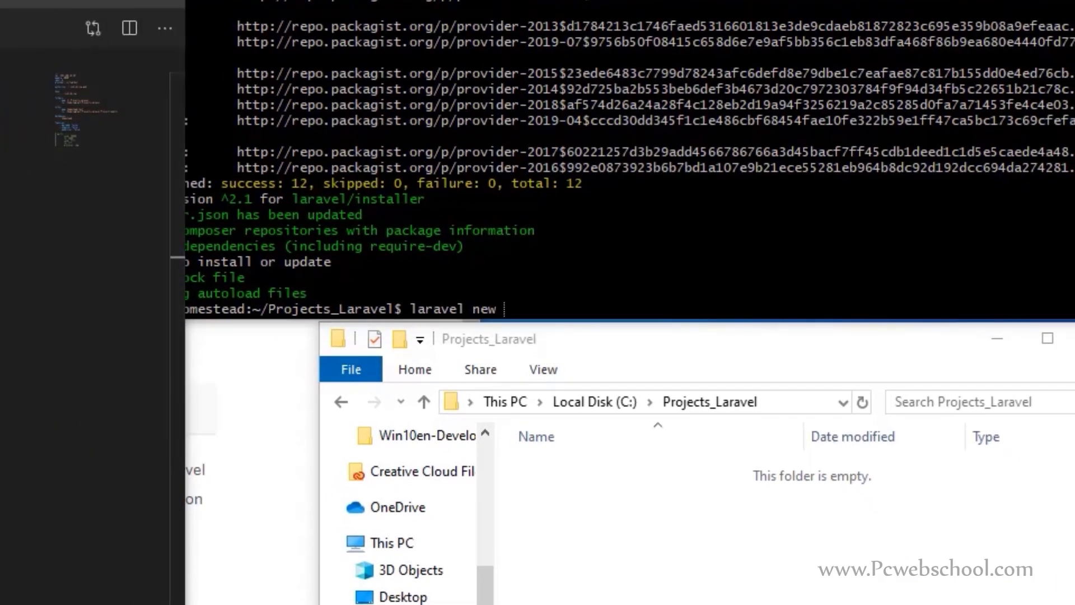
right_click(549, 310)
click(571, 384)
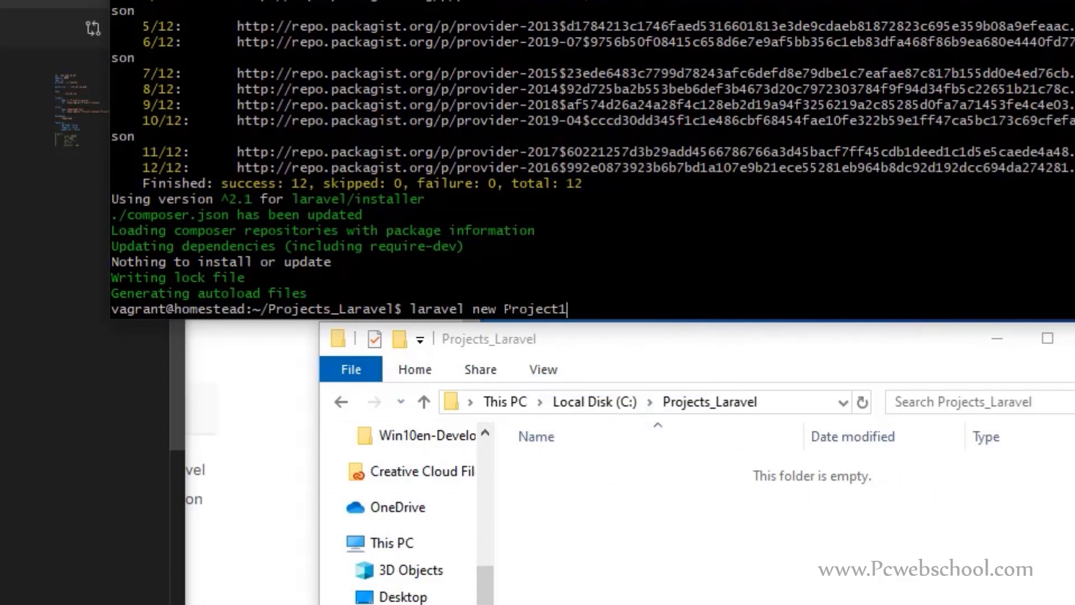
key(Return)
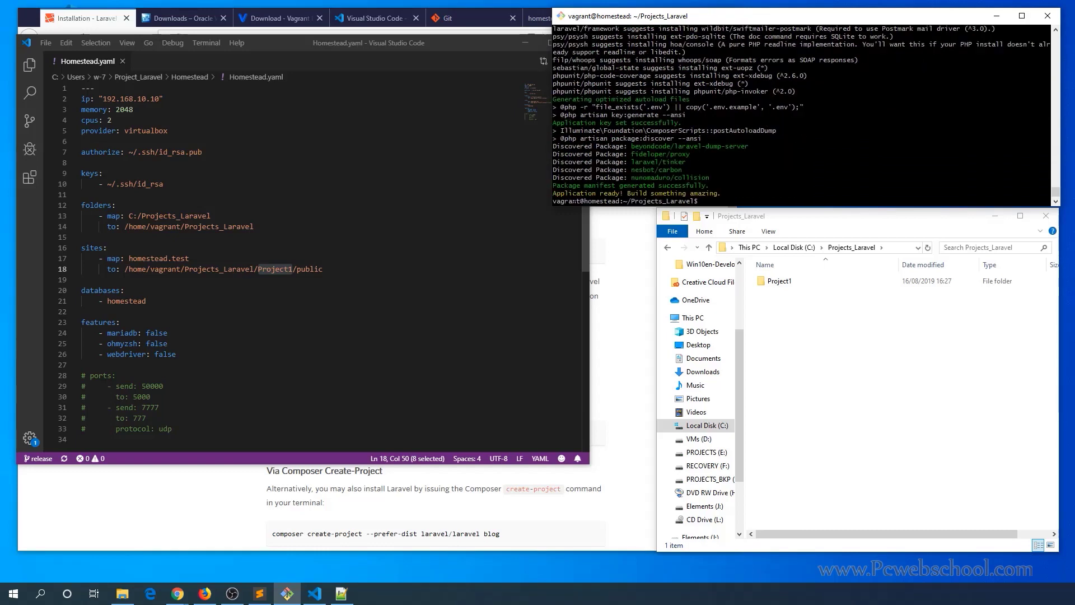
Look through the contents of the Project1 folder in File Explorer and return to Projects_Laravel
double_click(779, 282)
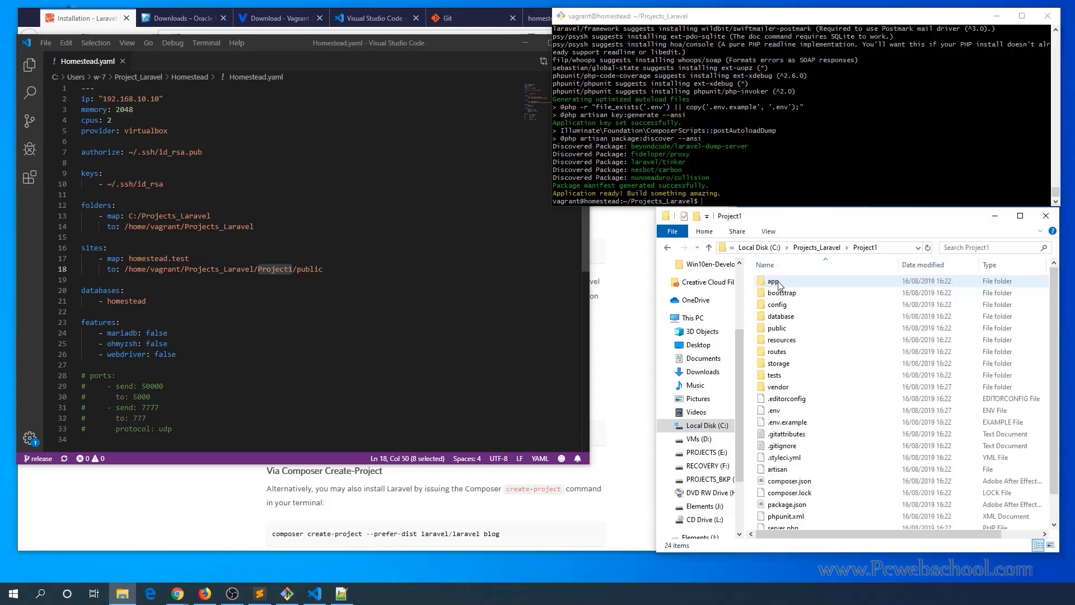
scroll(795, 336, down, 1)
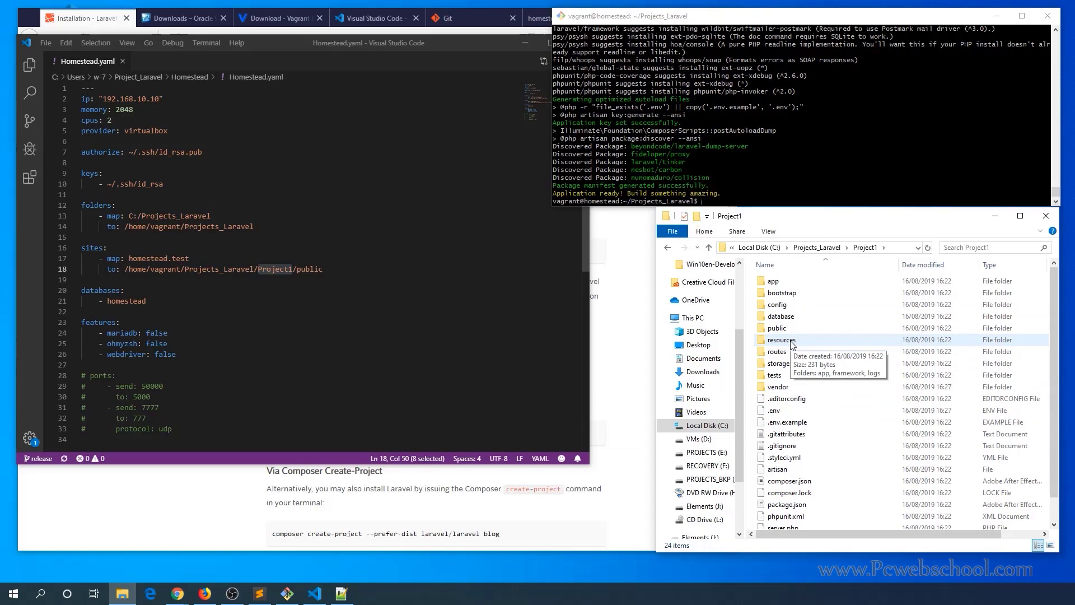
key(alt+Up)
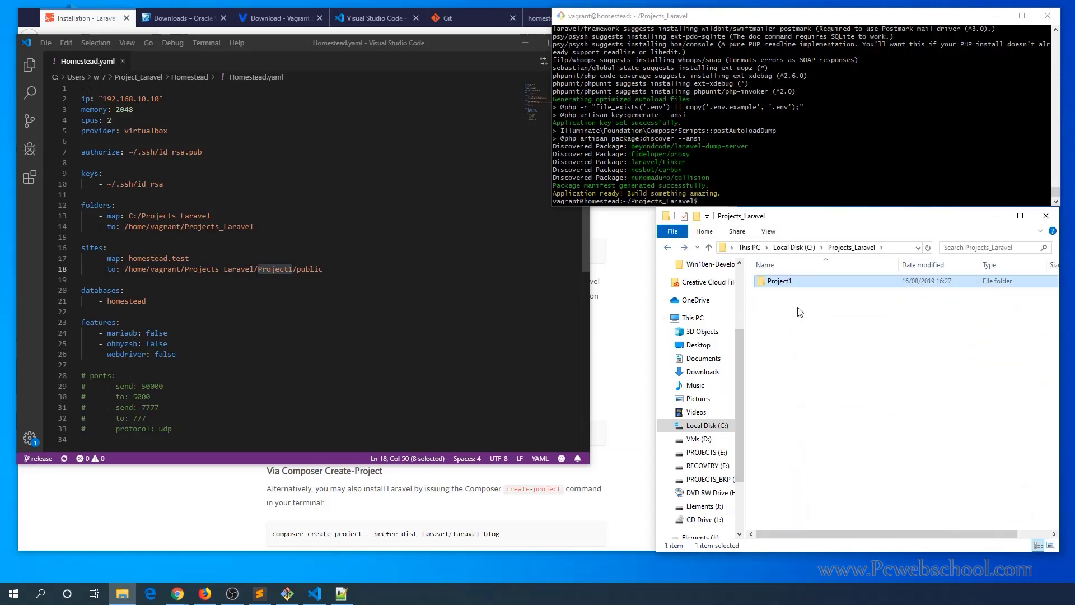
Enter Project1 in the terminal, list all its files with ls -la, and open the same folder in File Explorer for comparison
click(755, 193)
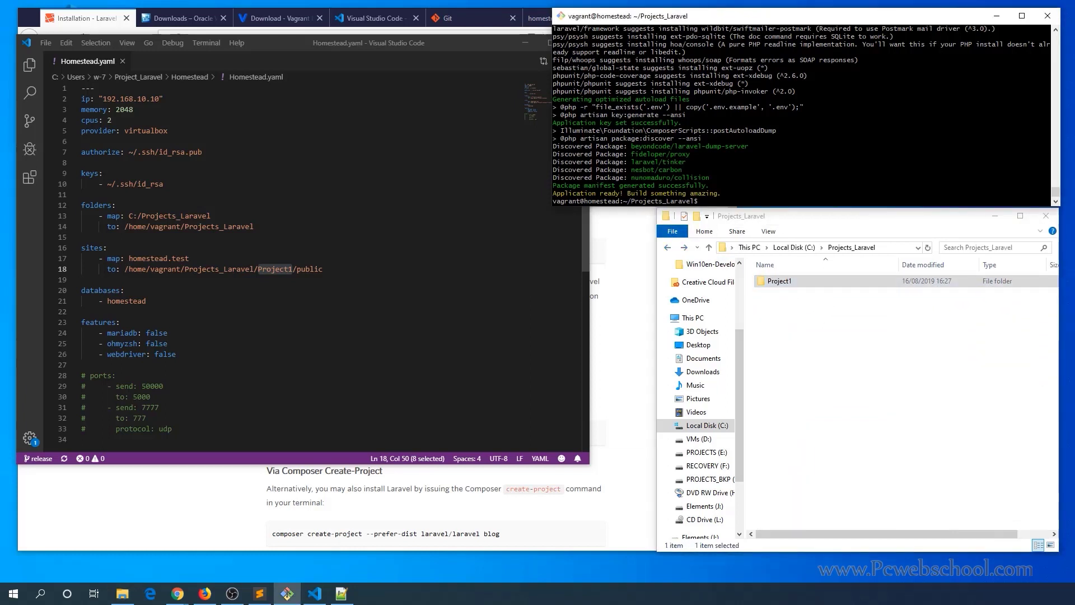
text(ls)
key(Return)
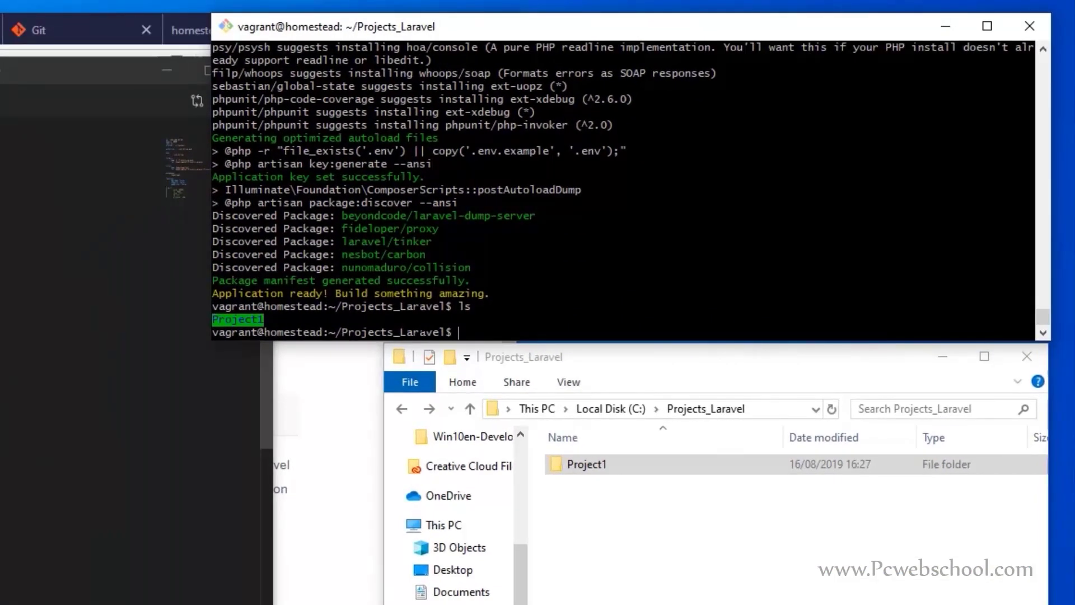
text(cd Project1/)
key(Return)
text(ls)
key(Return)
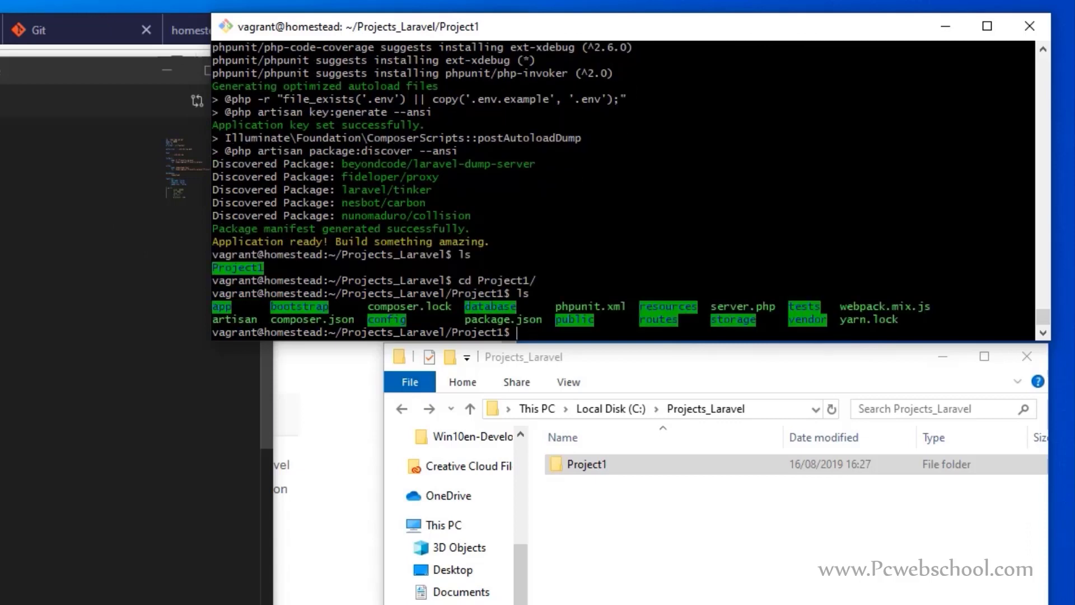
text(ls -la)
key(Return)
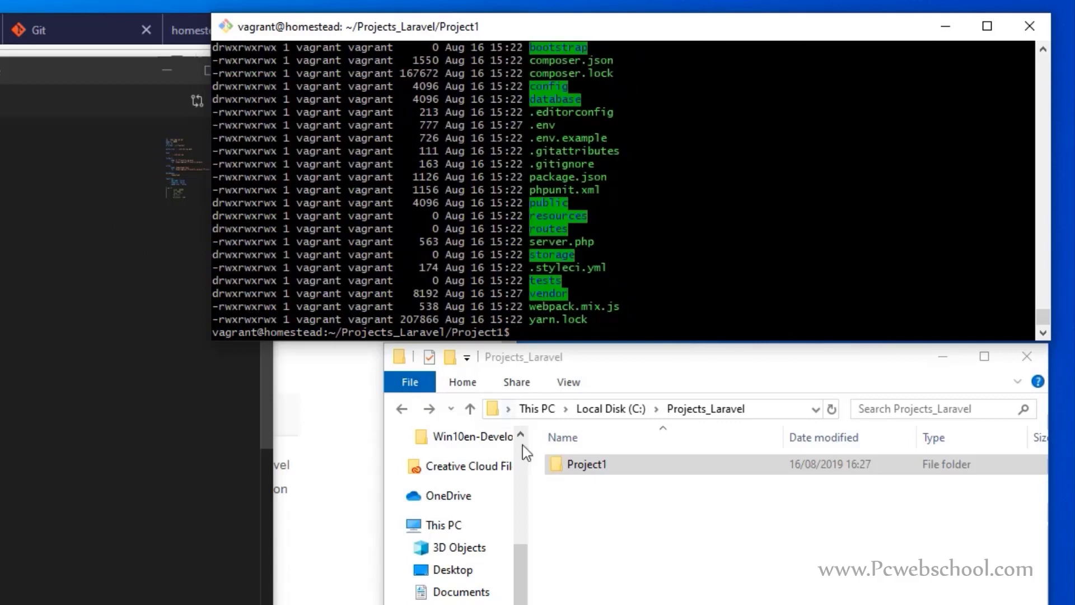
double_click(565, 465)
scroll(559, 191, up, 3)
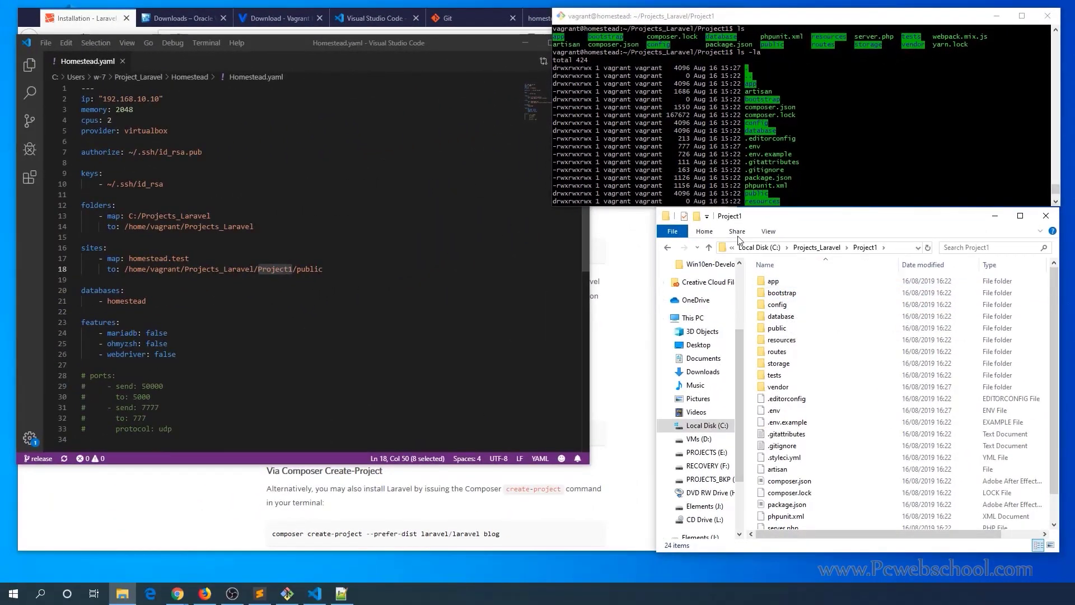
Switch to the browser and load homestead.test/ again
click(600, 278)
click(554, 18)
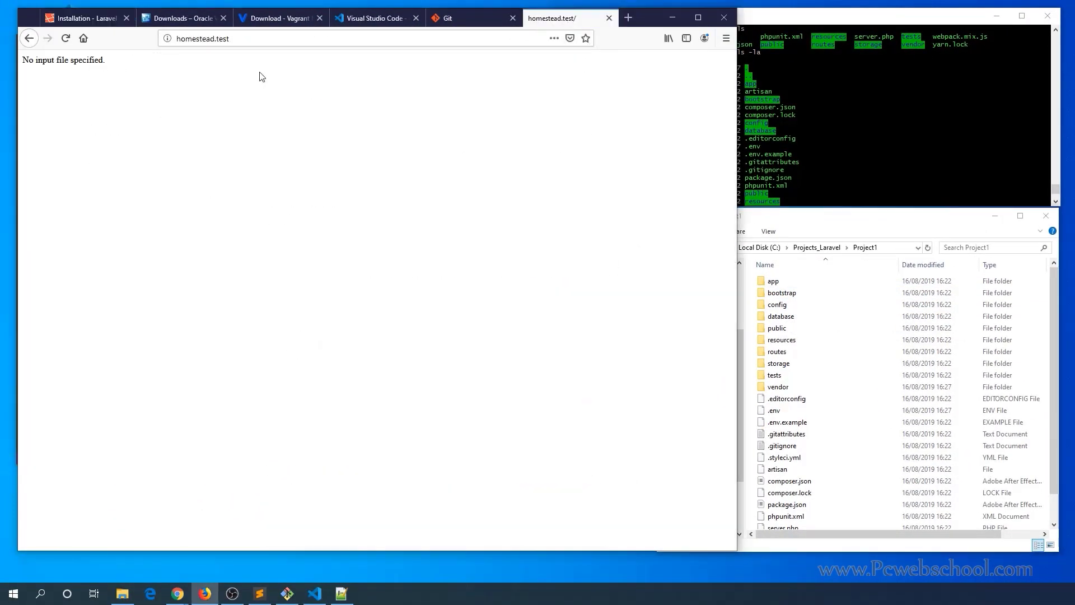
click(265, 38)
click(261, 37)
text(/)
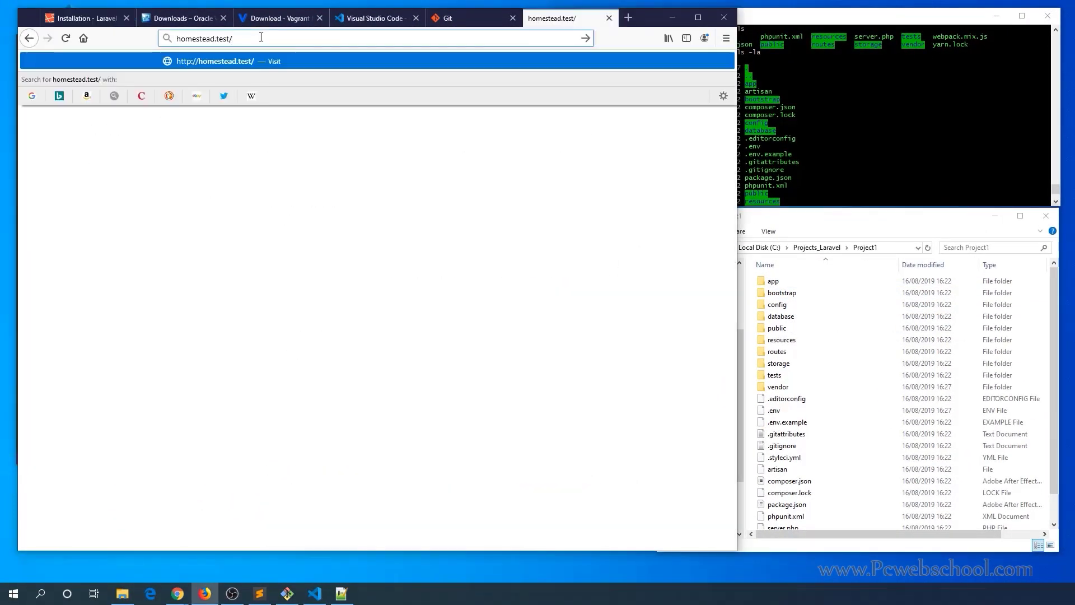
key(Return)
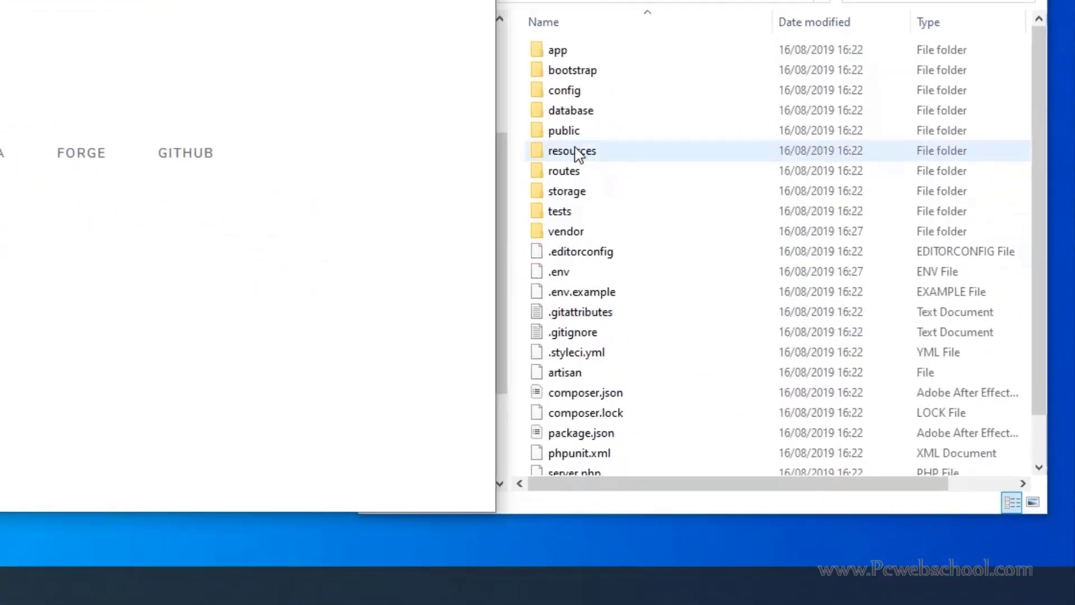
Select Project1's public folder in File Explorer and highlight homestead.test and public in the sites section of Homestead.yaml
double_click(781, 328)
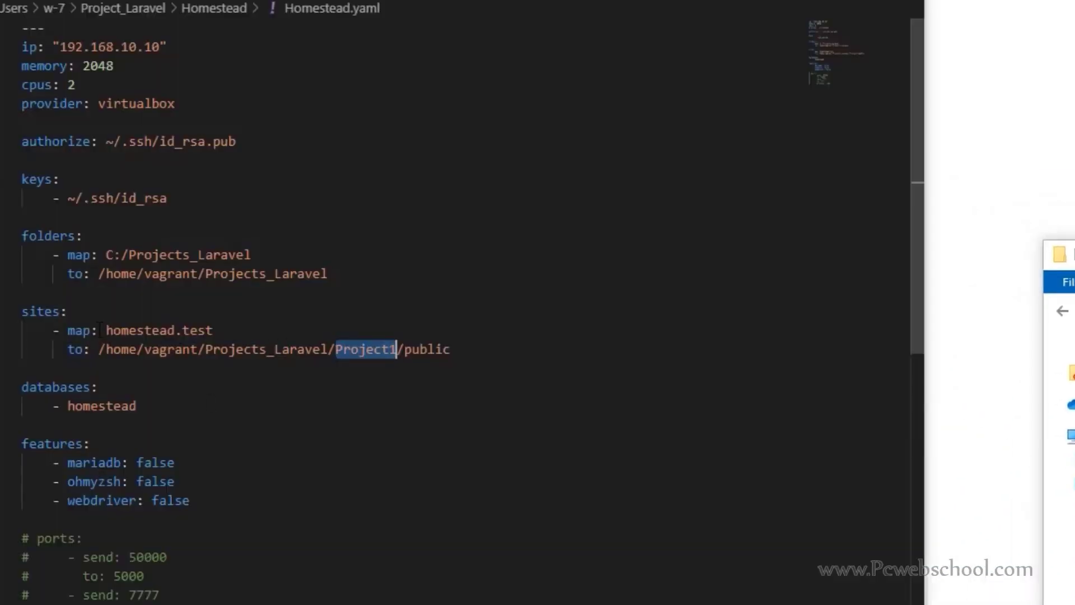
drag(106, 330, 219, 331)
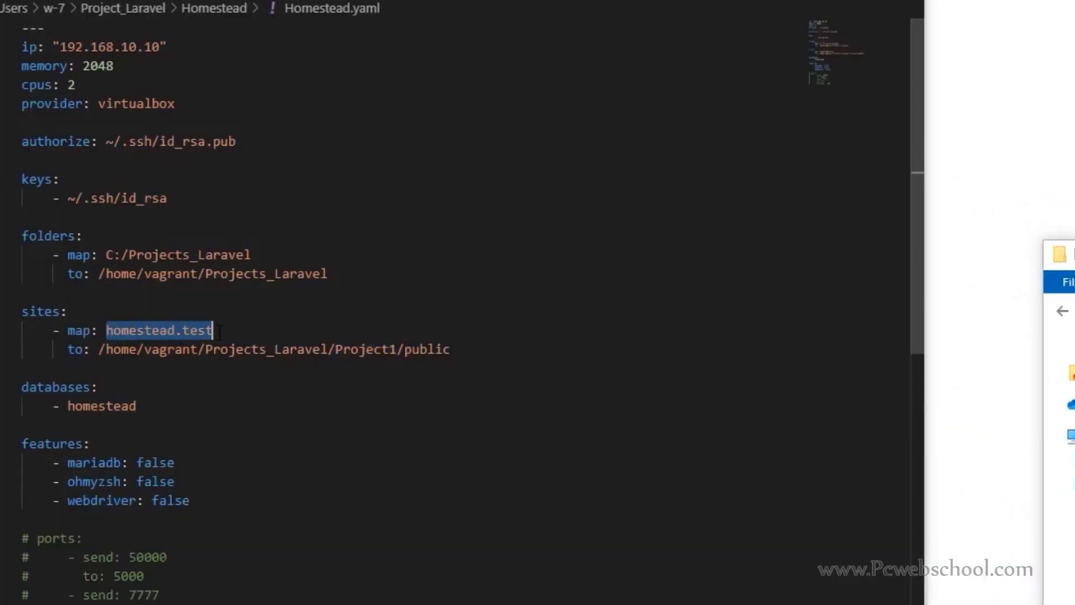
drag(404, 349, 451, 349)
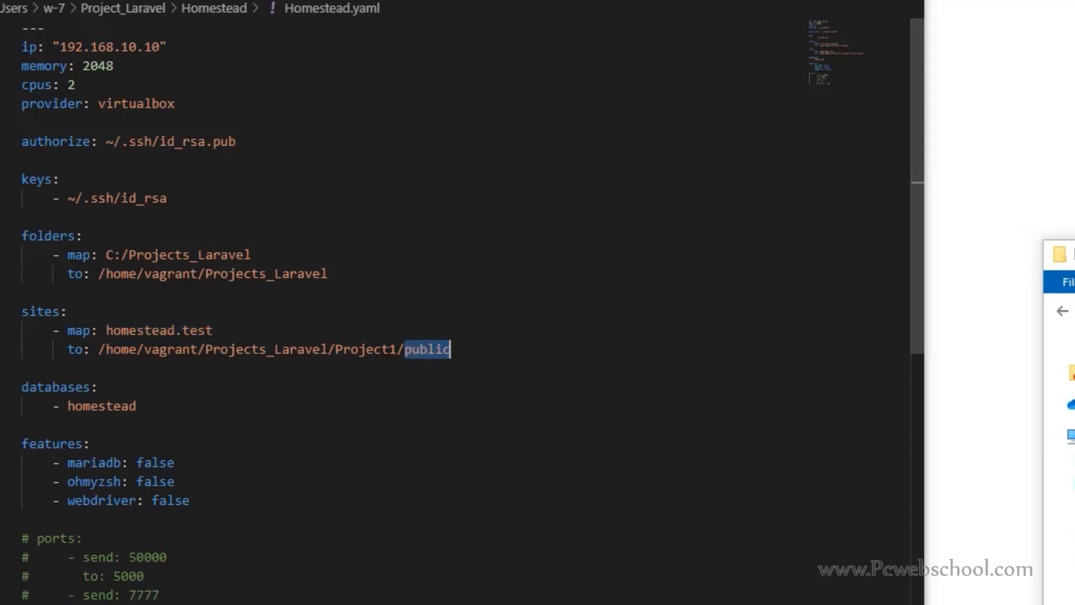
Switch to the virtual machine's terminal and clear its output
key(alt+Tab)
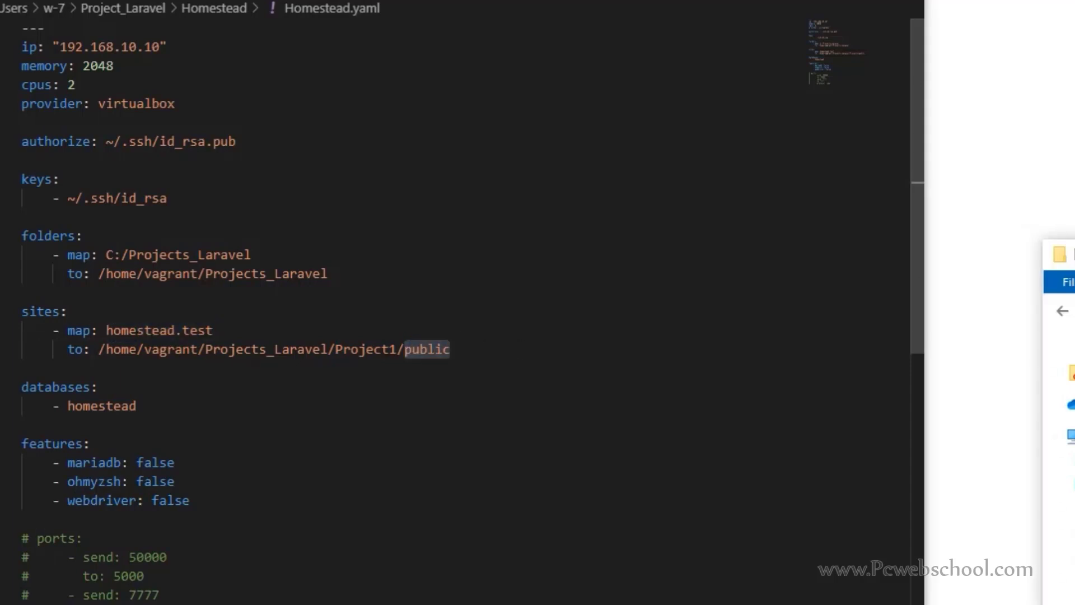
key(alt+Tab)
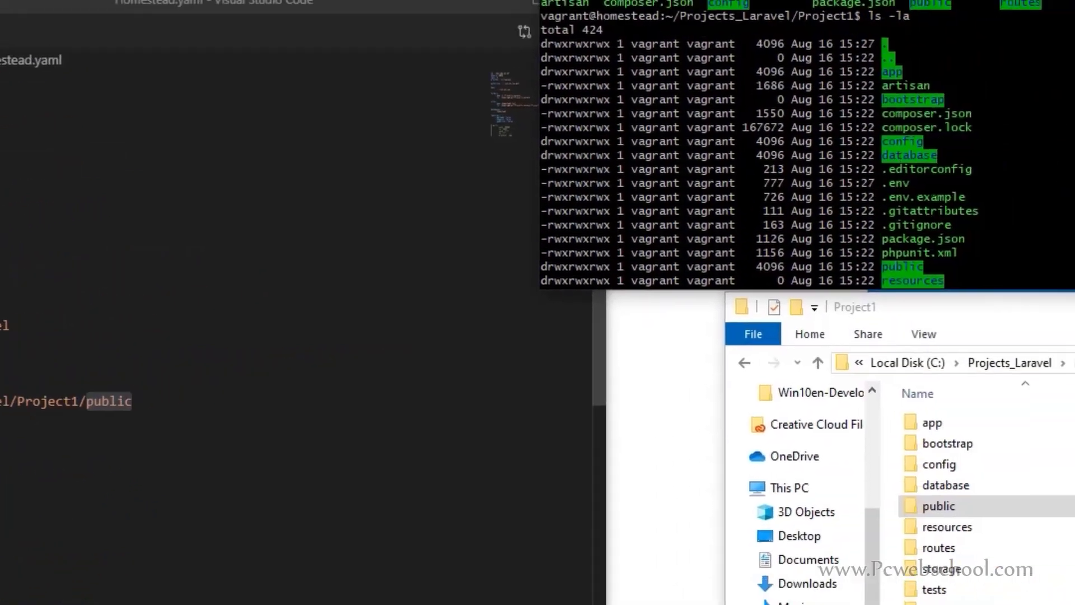
text(c)
text(lear)
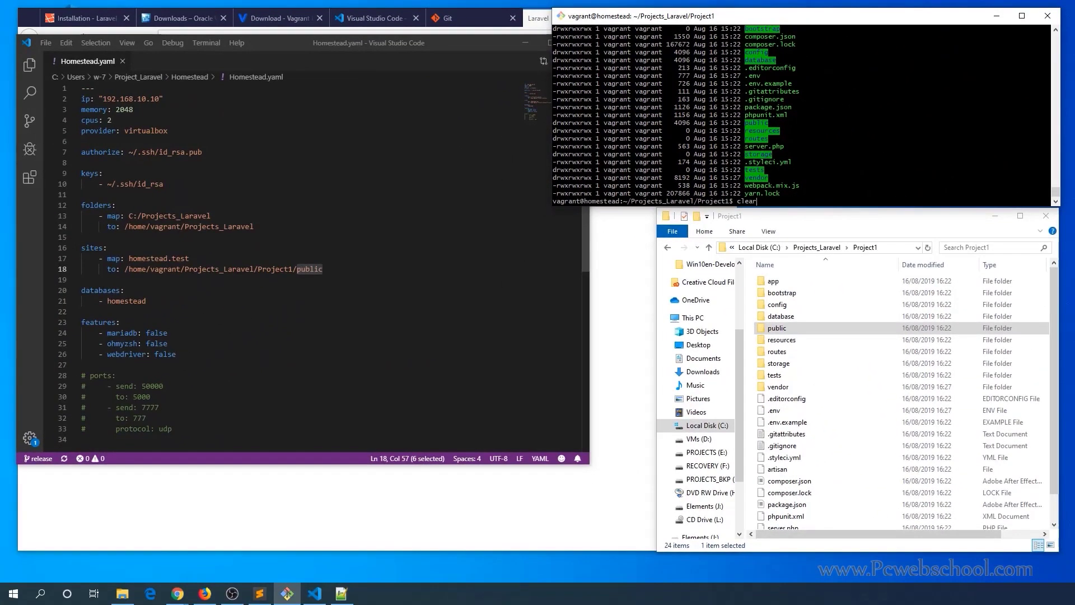
key(Return)
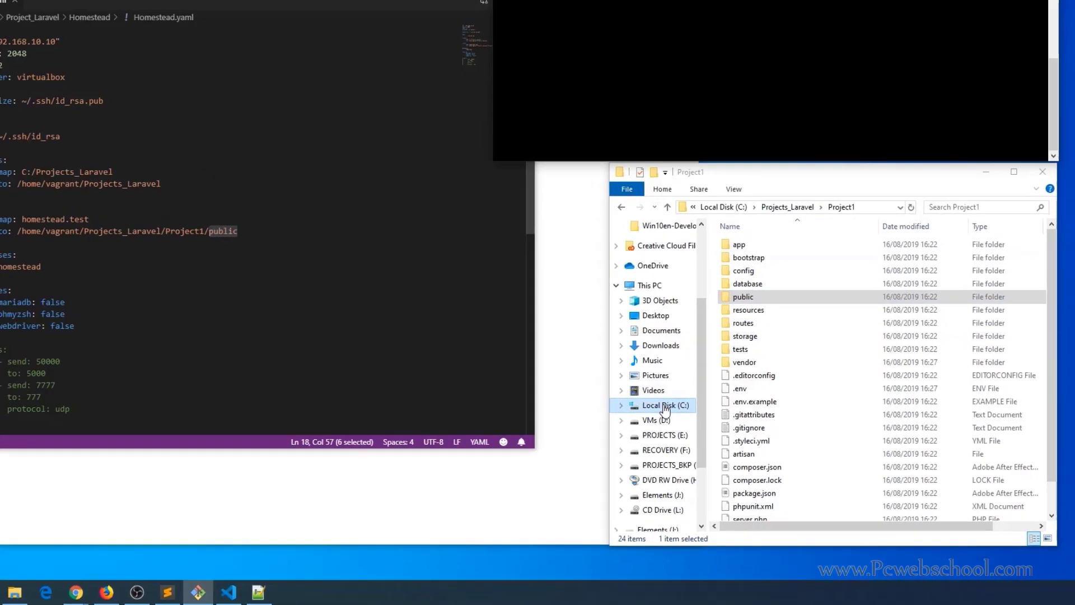
Open C:\Projects_Laravel in File Explorer and highlight the related path text in Homestead.yaml
click(706, 426)
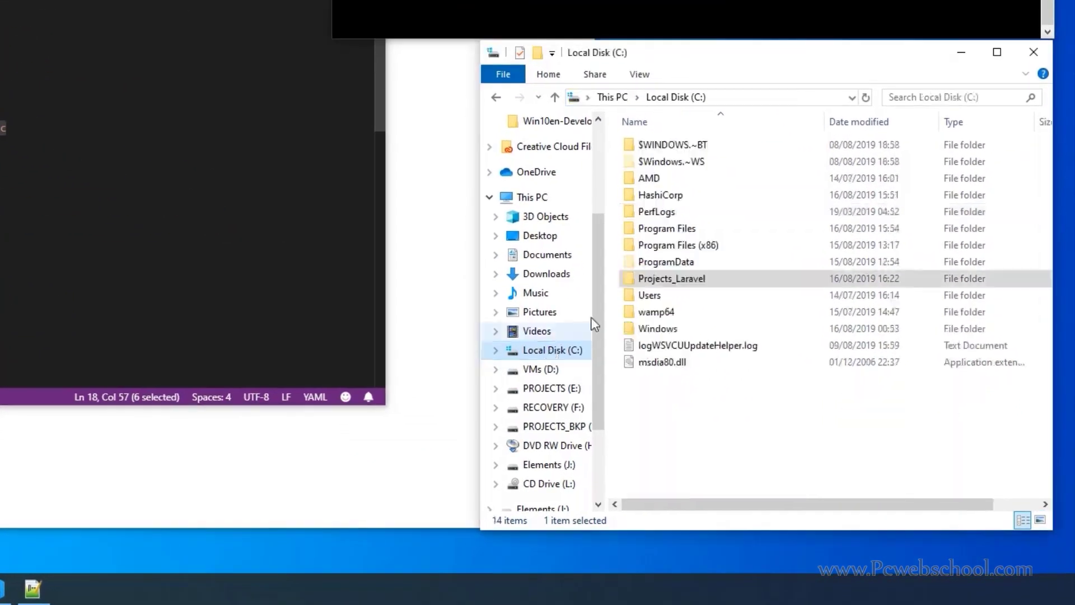
double_click(676, 283)
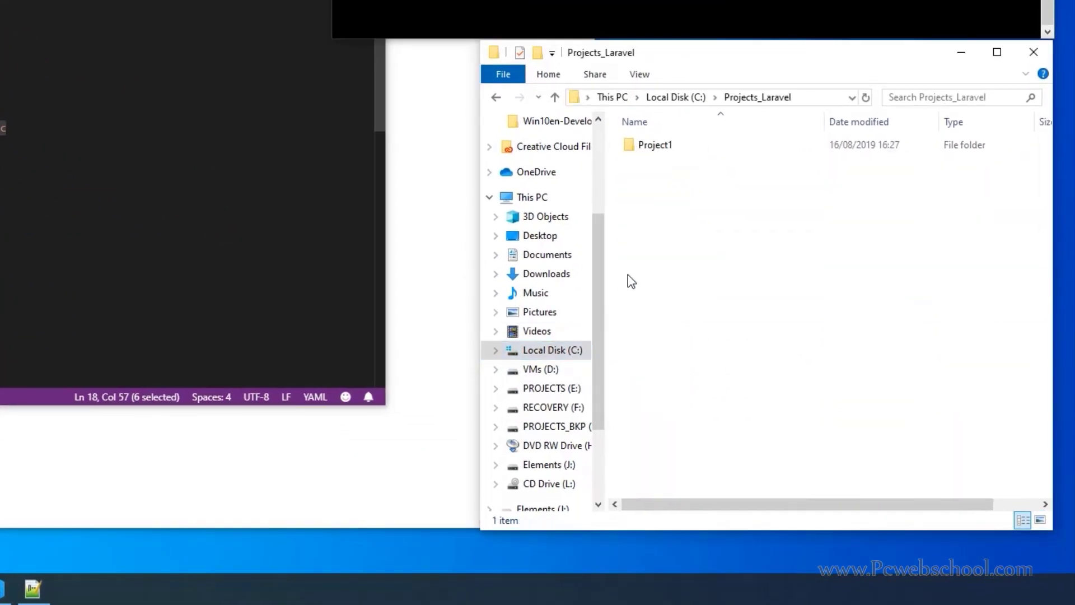
click(217, 138)
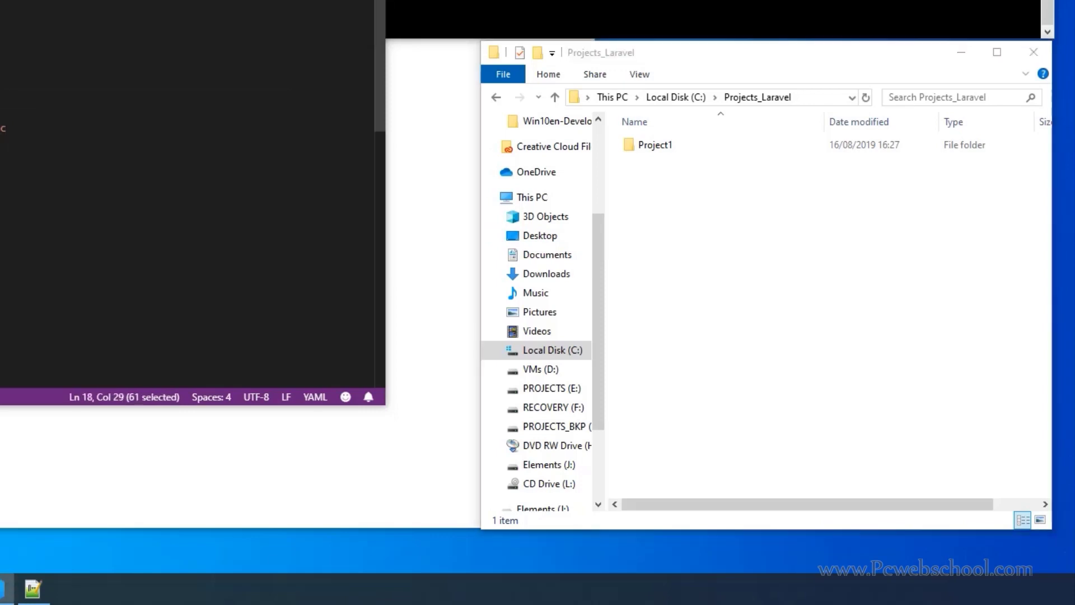
shift+click(217, 138)
key(alt+Tab)
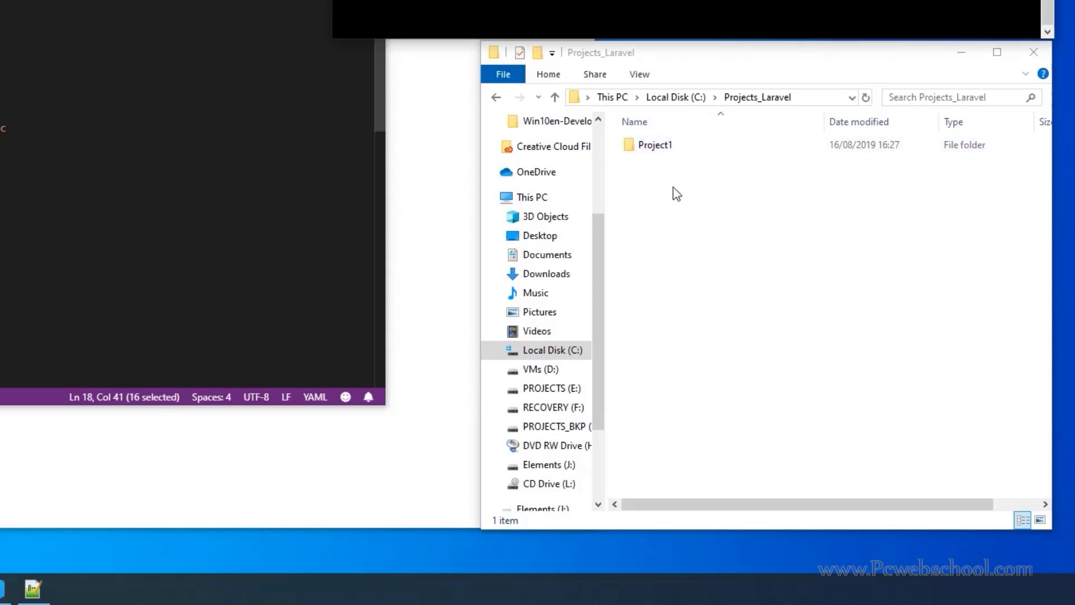
Browse to the Project_Laravel folder in C:\Users\w-7, view its contents, and return to the w-7 folder
click(535, 197)
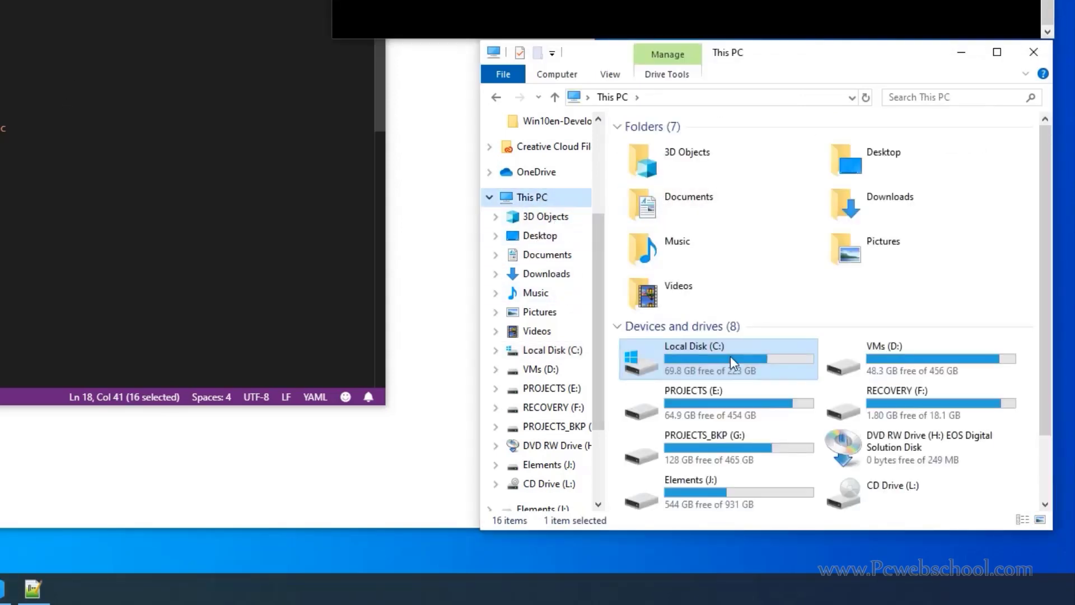
double_click(730, 356)
double_click(652, 296)
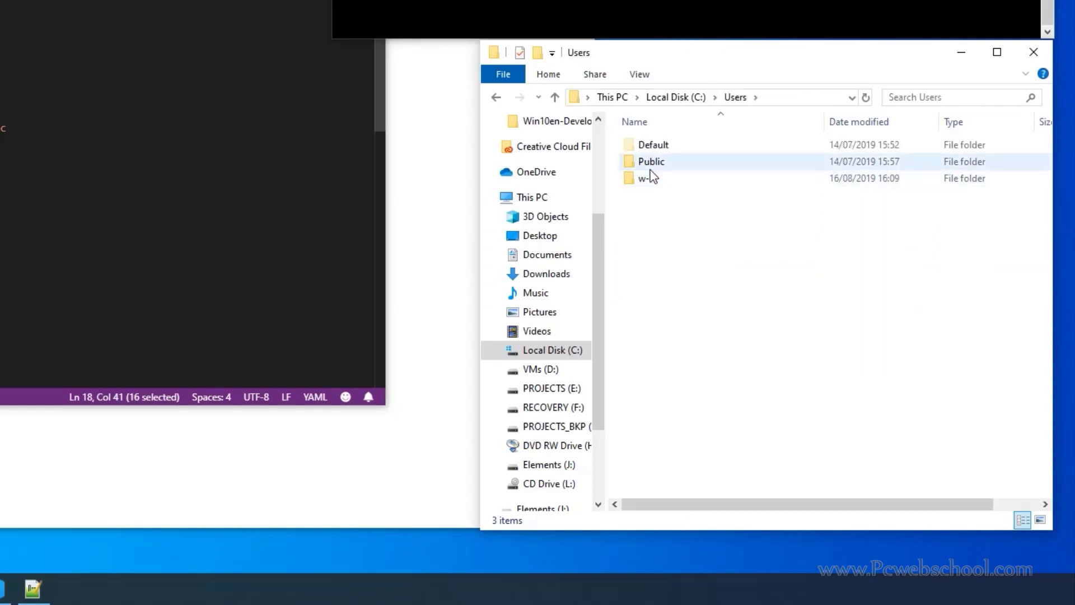
double_click(652, 178)
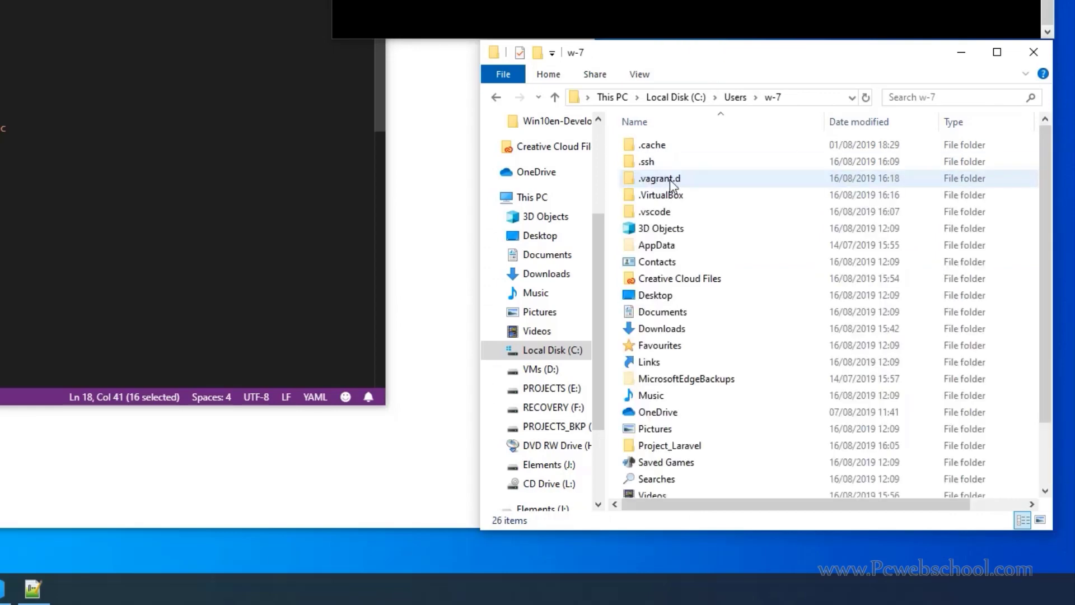
double_click(684, 445)
key(alt+Left)
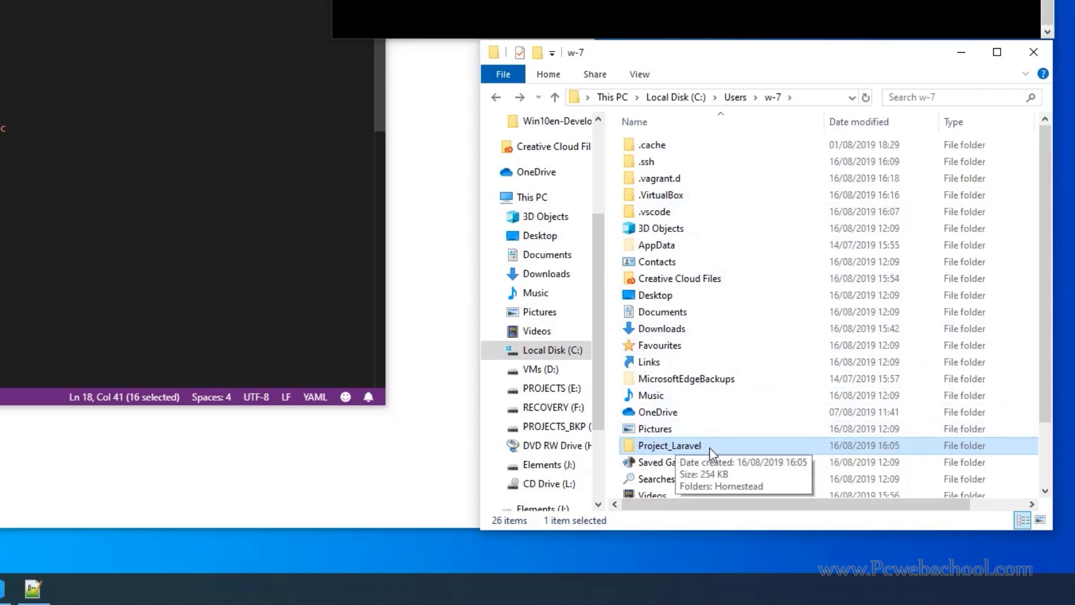
double_click(709, 447)
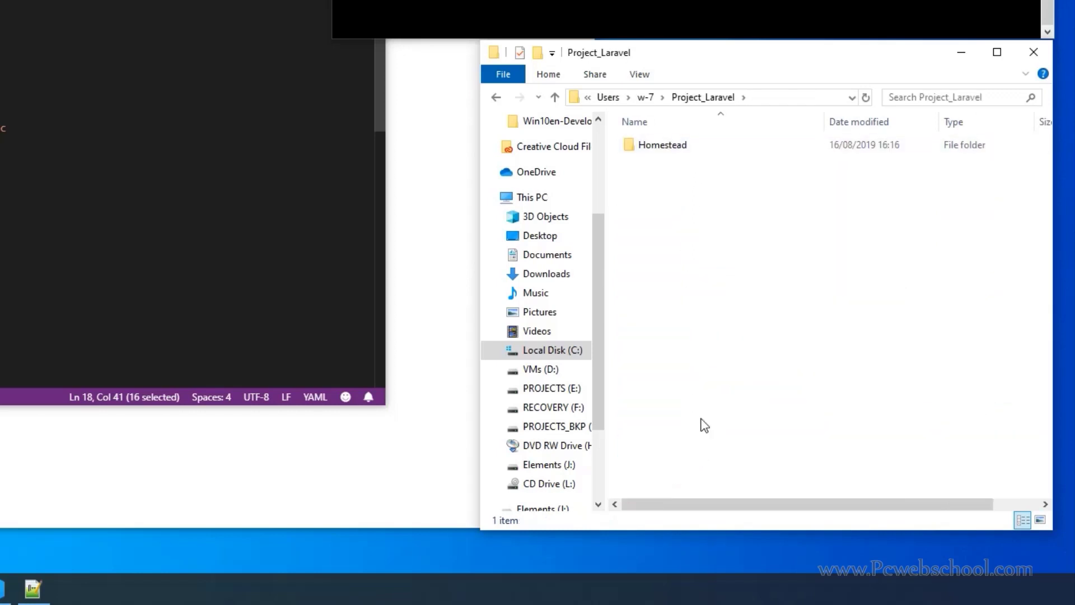
key(alt+Left)
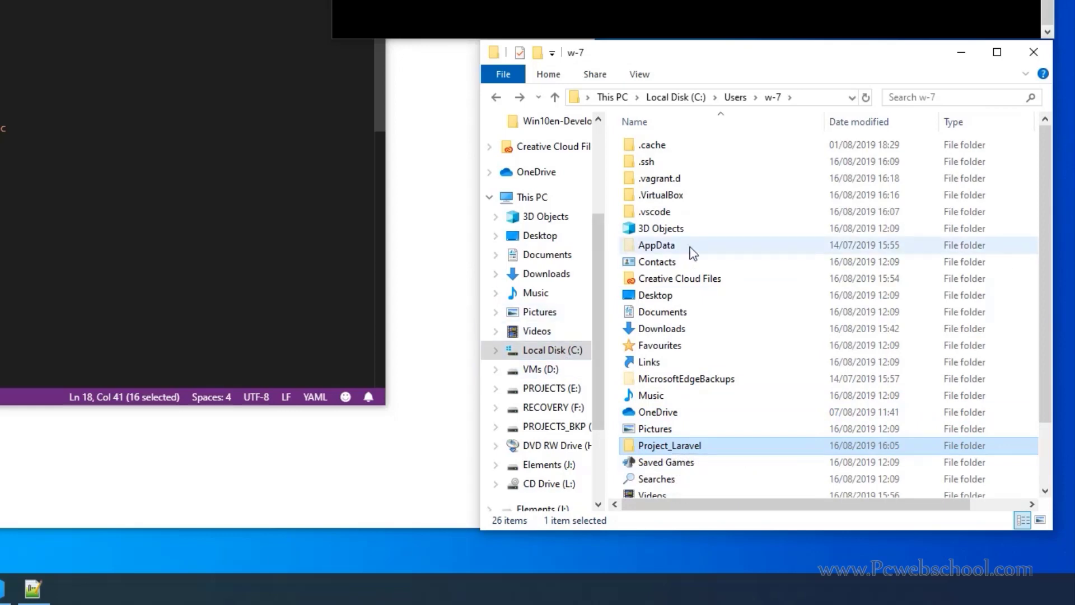
Go back to drive C: and open the Projects_Laravel folder to view its contents
key(alt+Left)
click(615, 98)
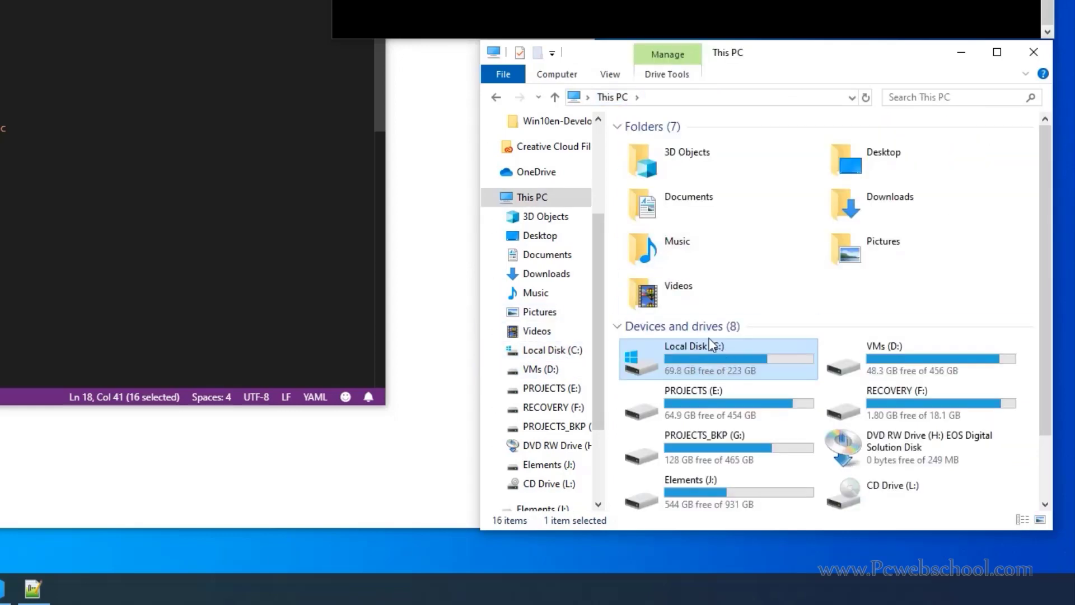
double_click(710, 342)
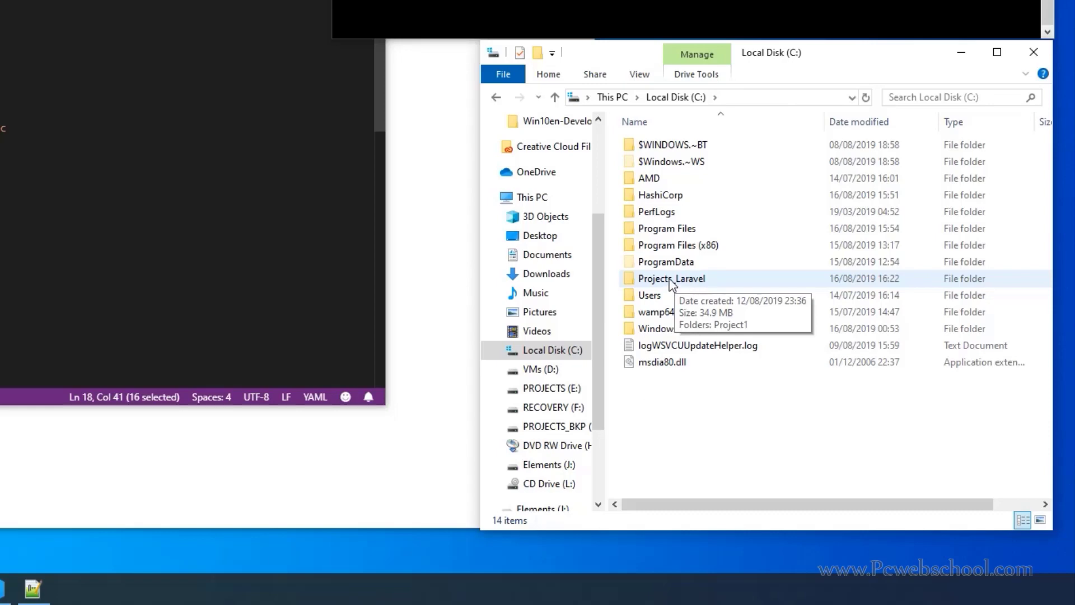
double_click(654, 280)
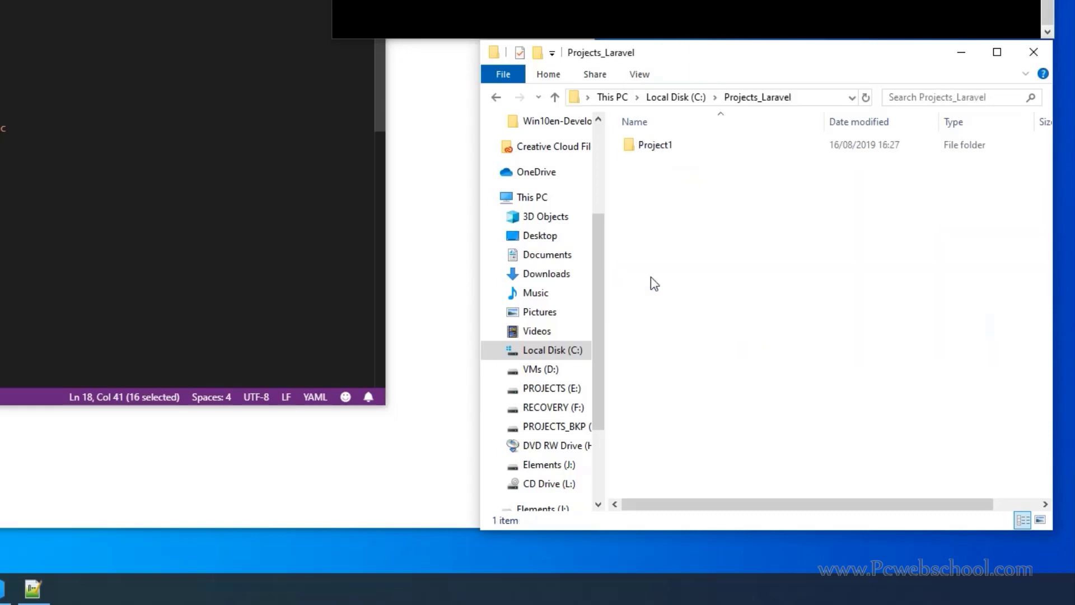
Leave Projects_Laravel and reopen C:\Users\w-7\Project_Laravel, the folder that holds Homestead
key(alt+Left)
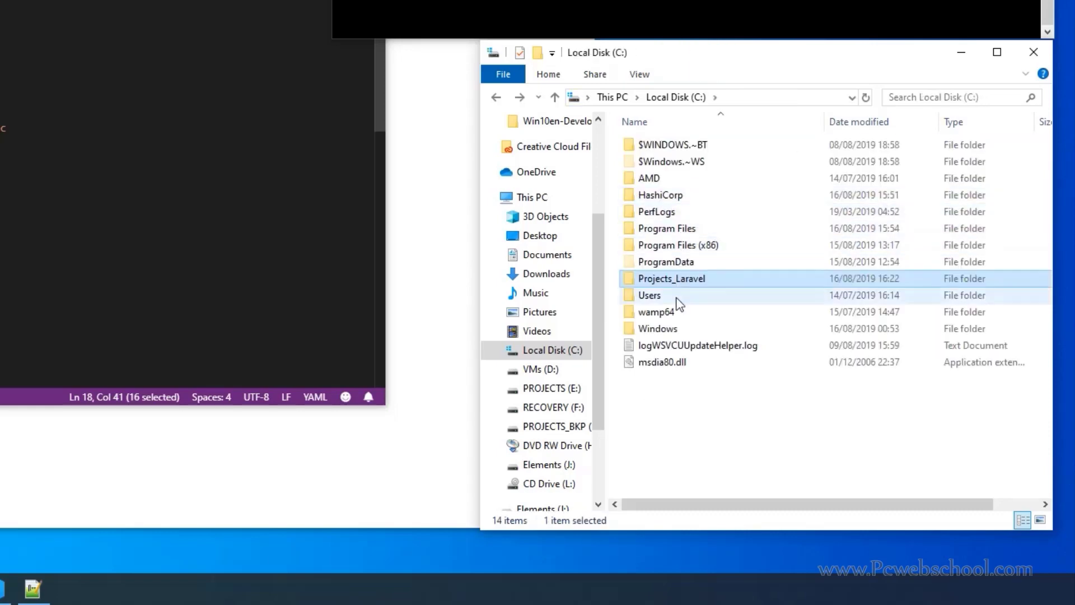
double_click(652, 295)
double_click(652, 177)
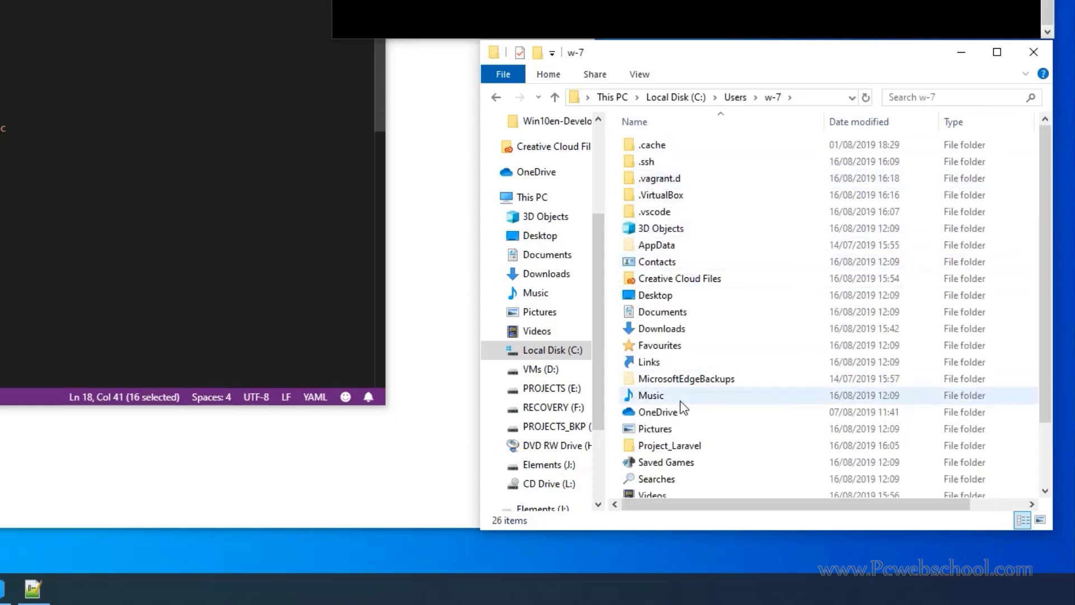
click(655, 446)
double_click(655, 446)
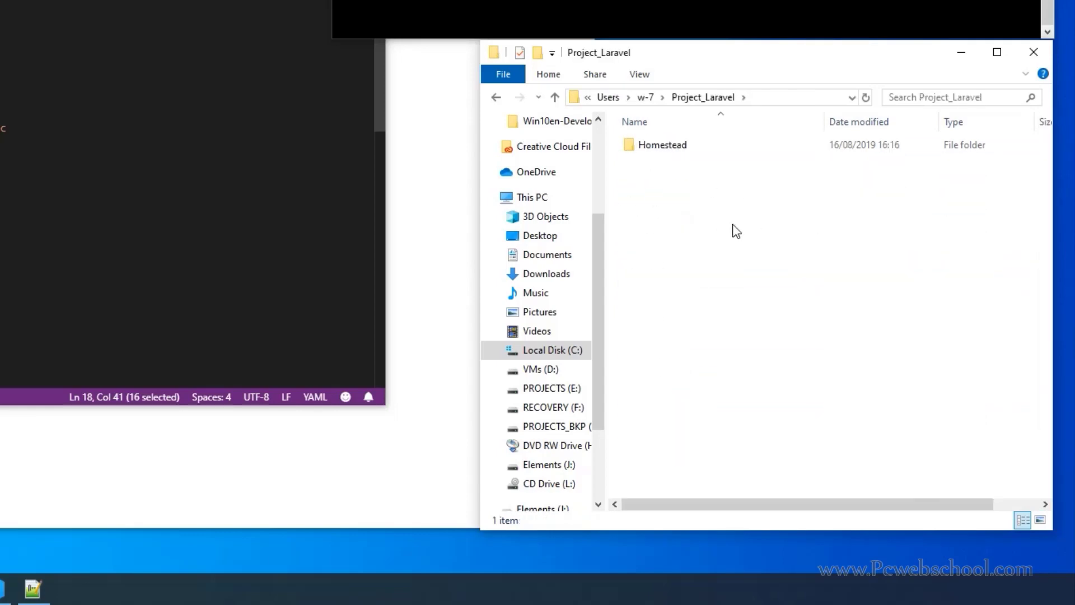